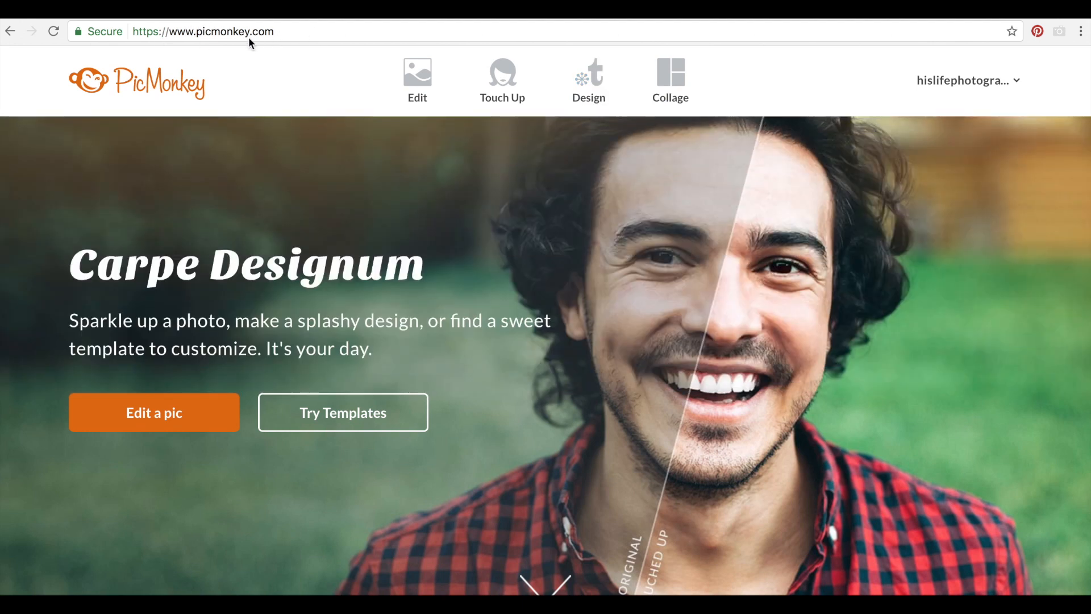
Show the Start your design options under Design on the PicMonkey home page
{"action": "mouse_move", "coordinate": [591, 85]}
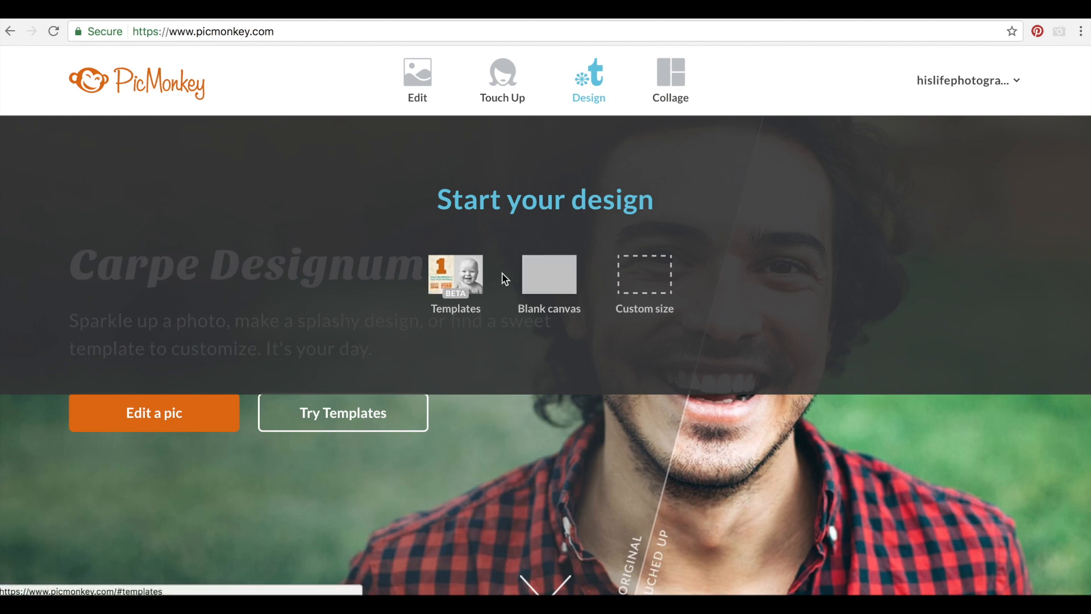
Browse the Blank templates gallery and start a white 10 x 8 in blank canvas
{"action": "left_click", "coordinate": [556, 284]}
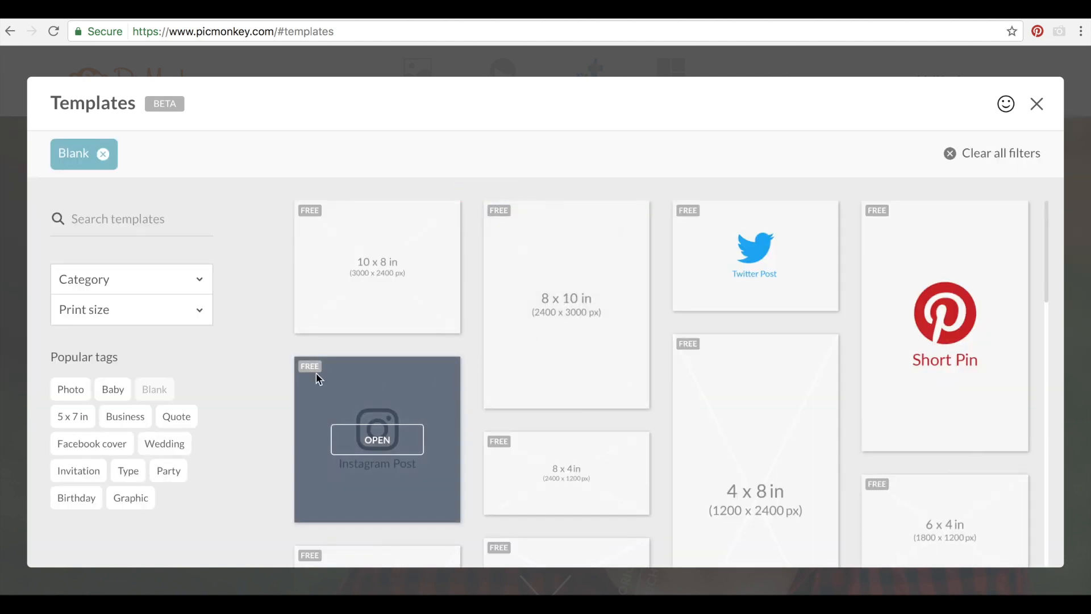
{"action": "scroll", "coordinate": [352, 384], "scroll_direction": "down", "scroll_amount": 1}
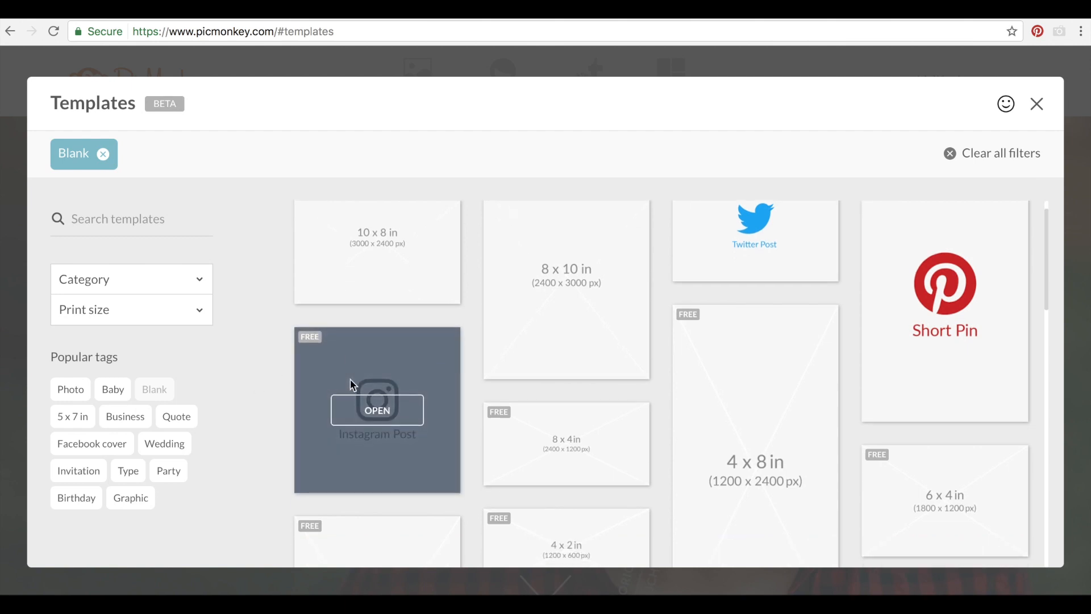
{"action": "scroll", "coordinate": [350, 380], "scroll_direction": "down", "scroll_amount": 5}
{"action": "scroll", "coordinate": [350, 379], "scroll_direction": "up", "scroll_amount": 6}
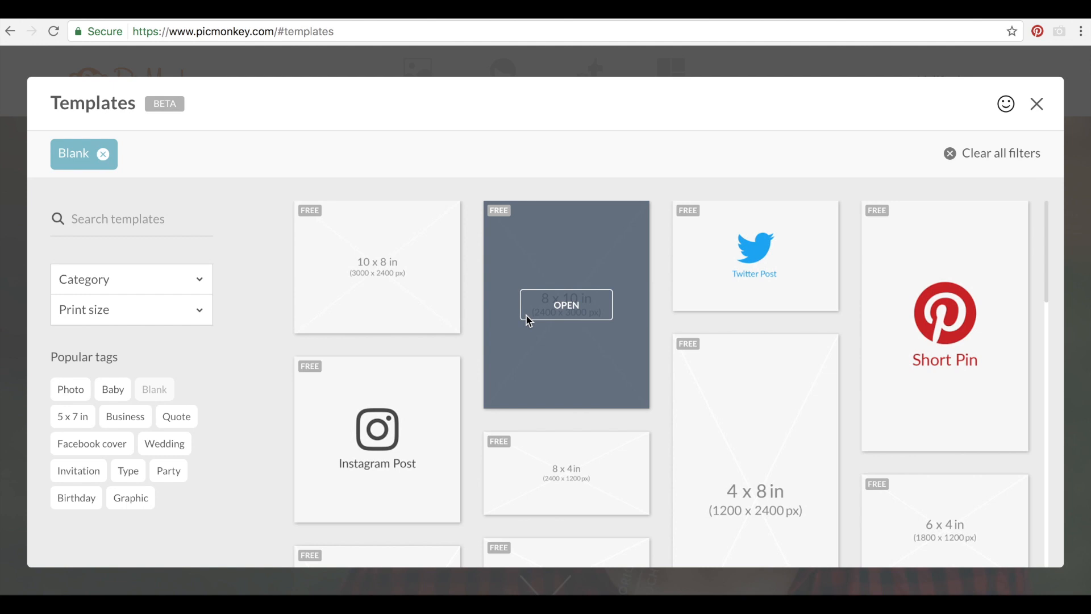
{"action": "left_click", "coordinate": [407, 304]}
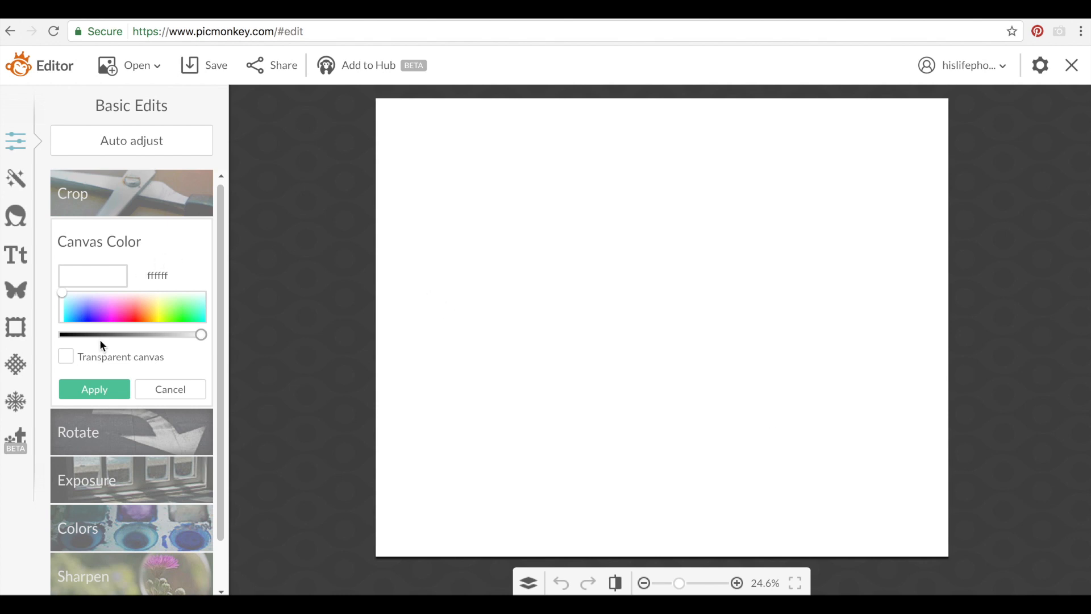
Crop the blank canvas to Square proportions and bring up the Text font list
{"action": "left_click", "coordinate": [104, 207]}
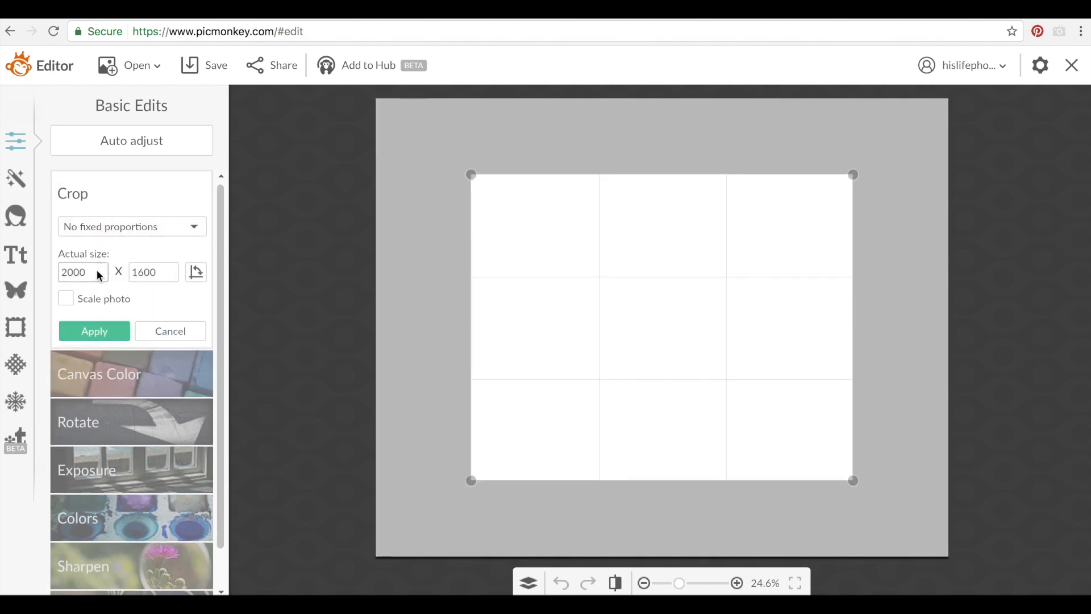
{"action": "left_click", "coordinate": [138, 225]}
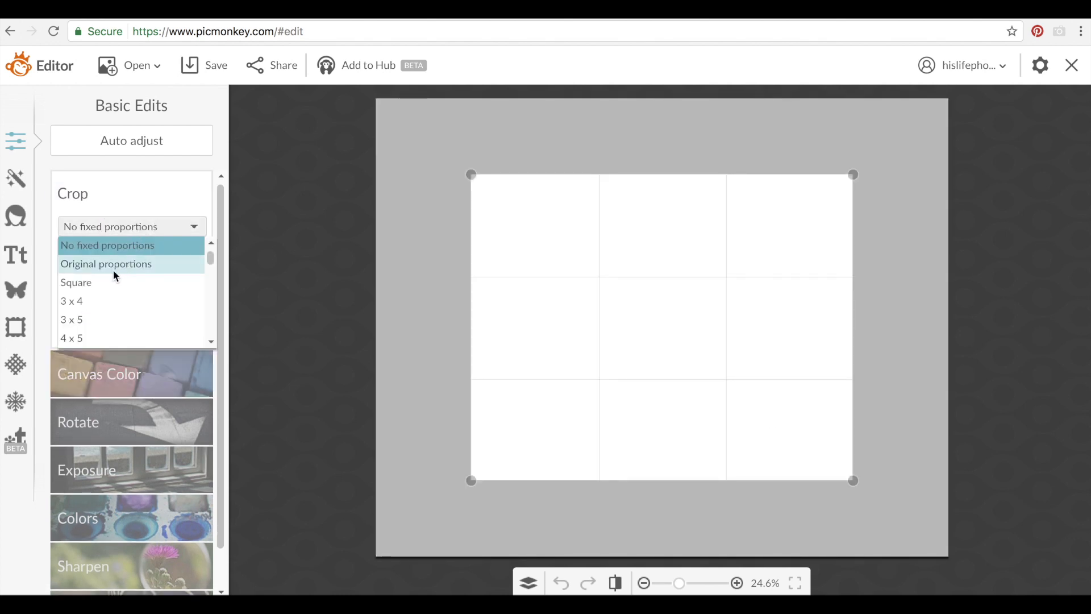
{"action": "left_click", "coordinate": [98, 281]}
{"action": "left_click", "coordinate": [98, 333]}
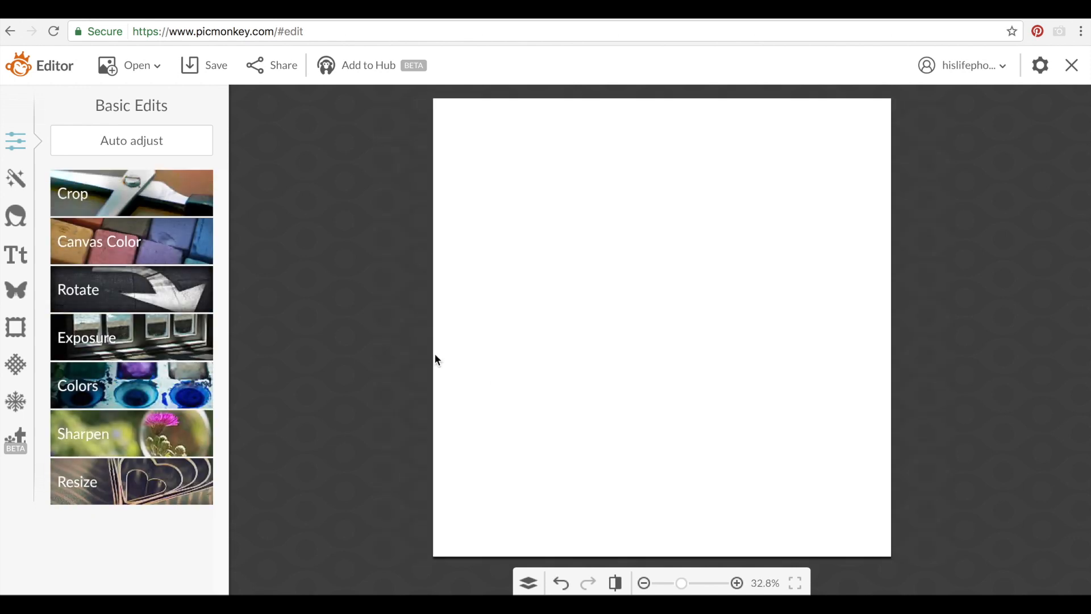
{"action": "left_click", "coordinate": [18, 257]}
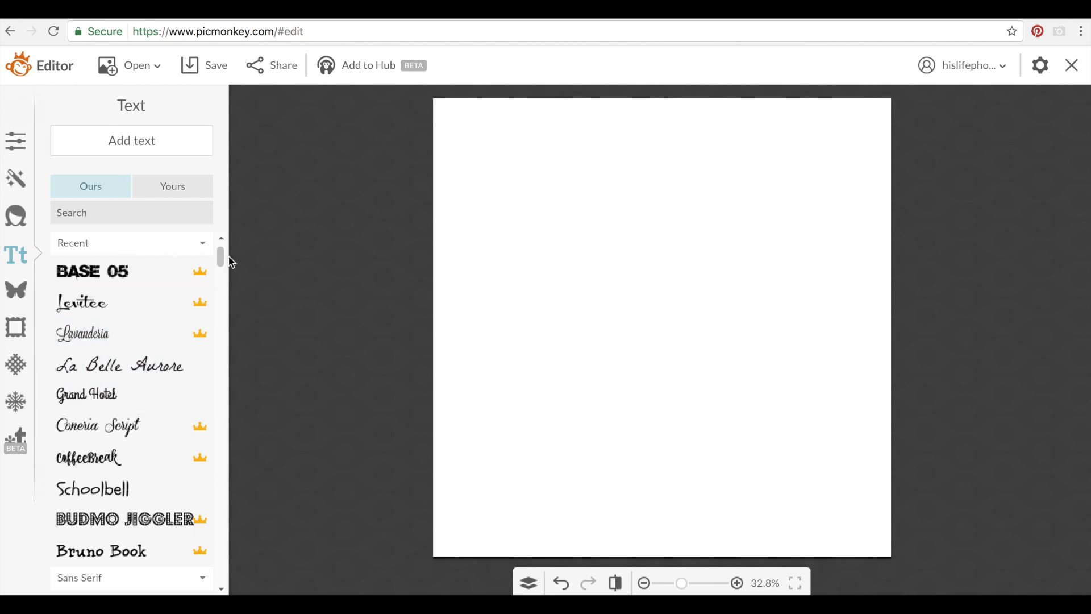
Choose Waltograph from the Recent list of your own fonts in the Yours tab
{"action": "left_click_drag", "start_coordinate": [225, 260], "coordinate": [222, 299]}
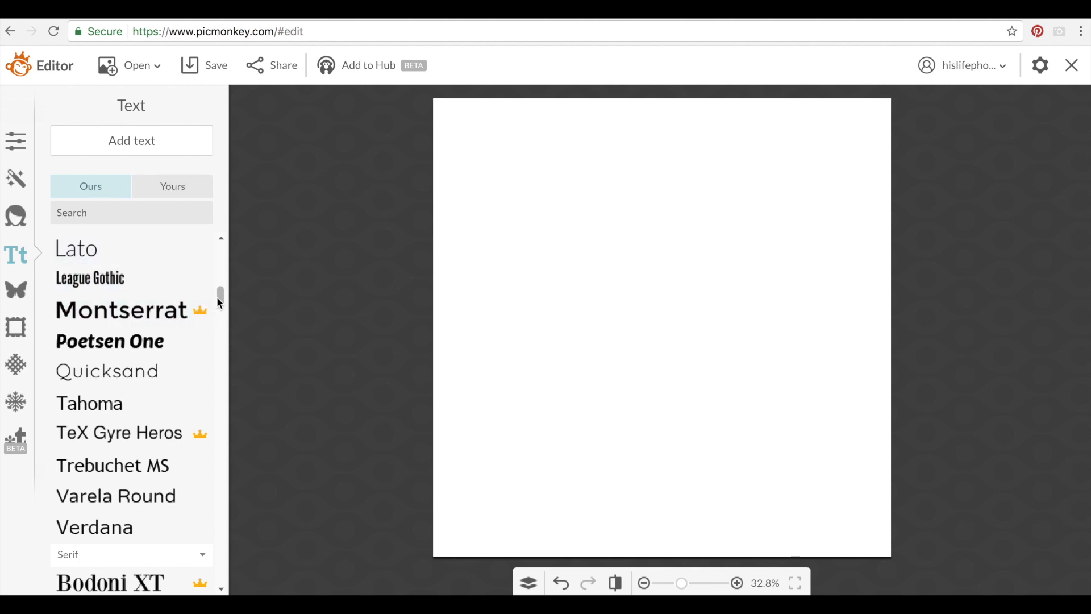
{"action": "left_click_drag", "start_coordinate": [220, 296], "coordinate": [222, 461]}
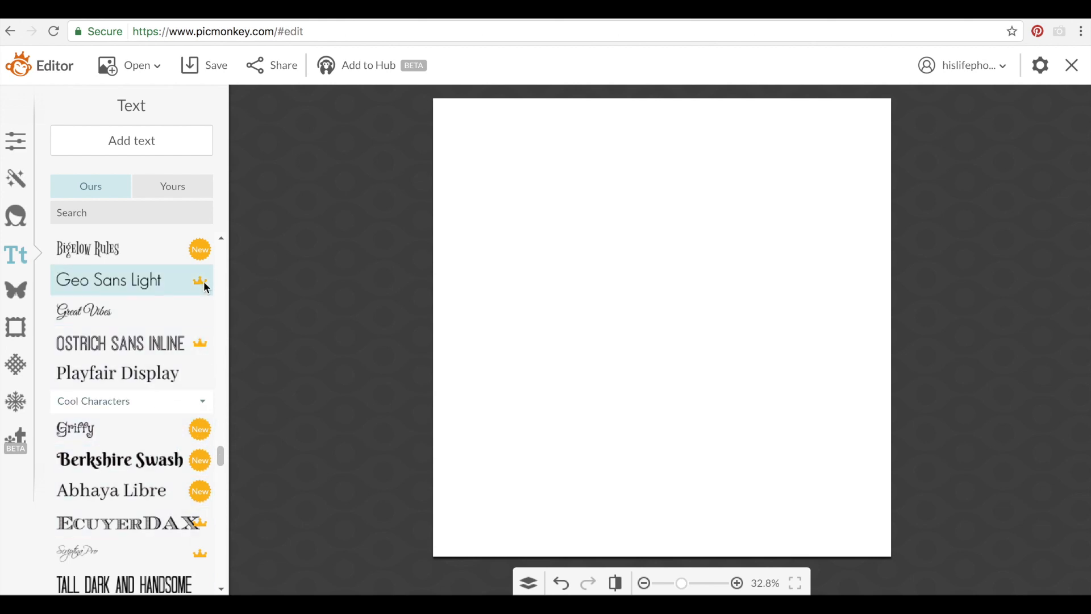
{"action": "left_click_drag", "start_coordinate": [219, 455], "coordinate": [224, 403]}
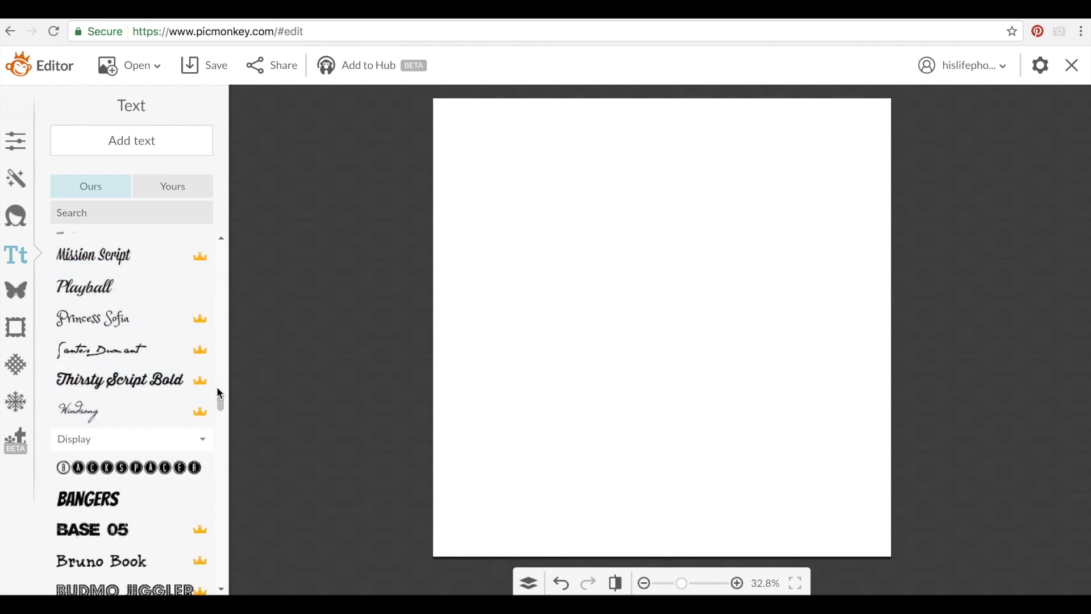
{"action": "left_click_drag", "start_coordinate": [221, 409], "coordinate": [221, 364]}
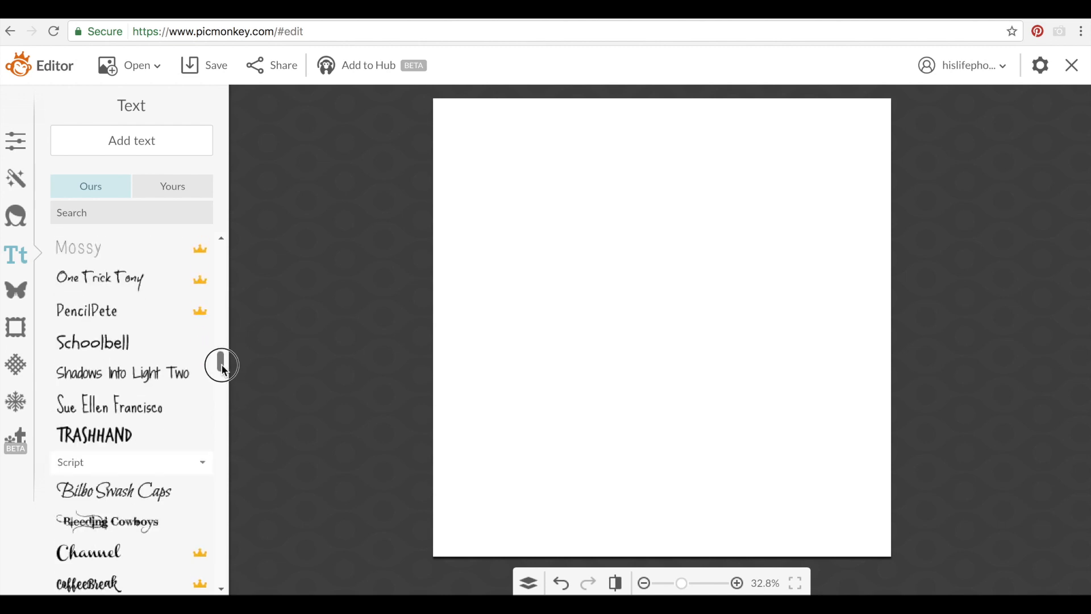
{"action": "left_click", "coordinate": [165, 189]}
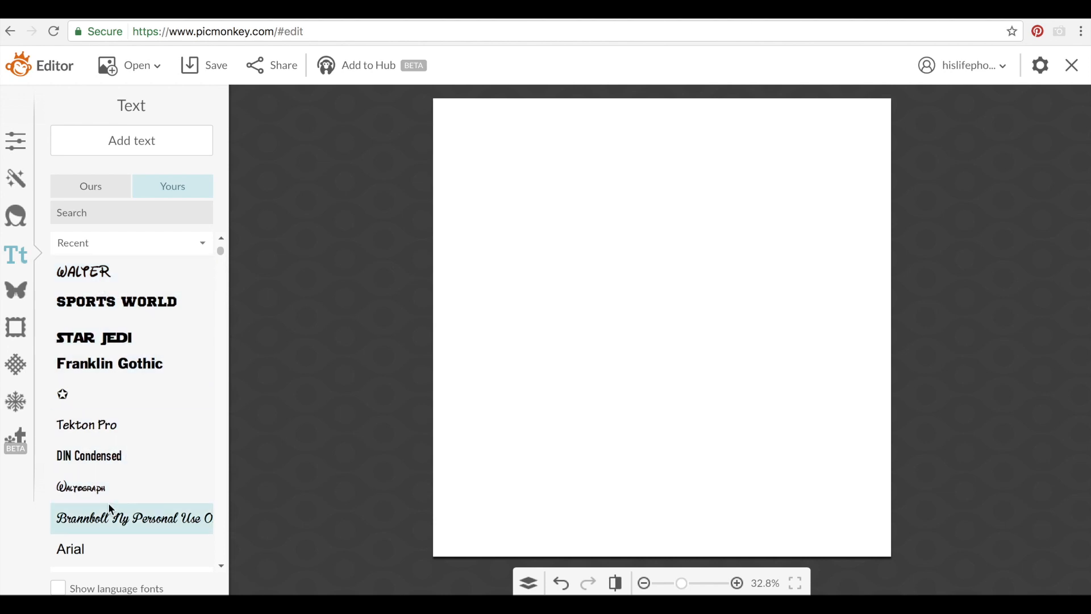
{"action": "left_click", "coordinate": [94, 492]}
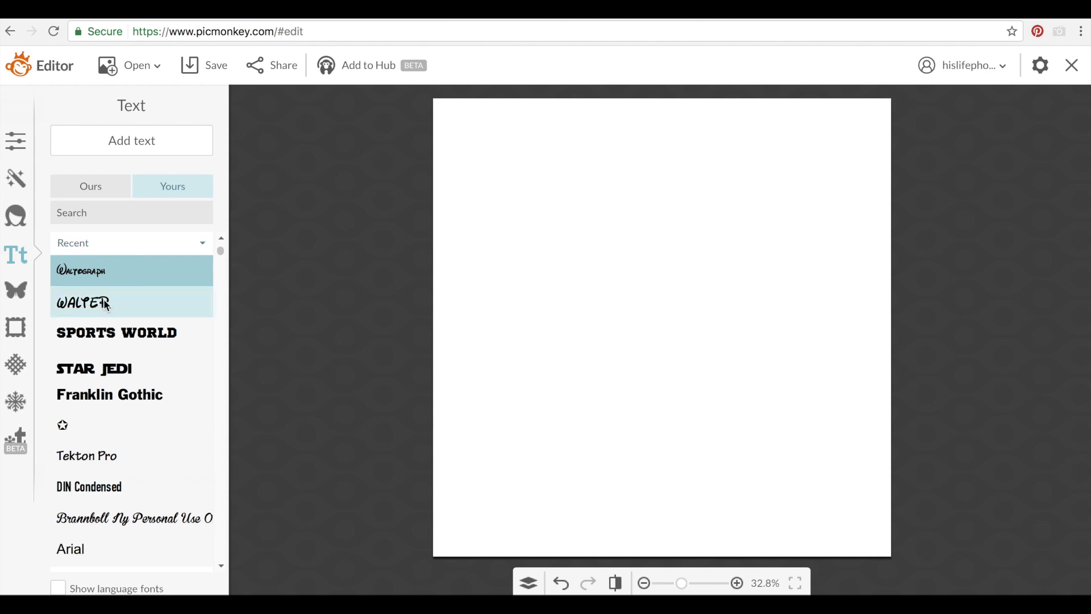
Add a Waltograph text box reading 'Little' to the canvas
{"action": "left_click", "coordinate": [152, 137]}
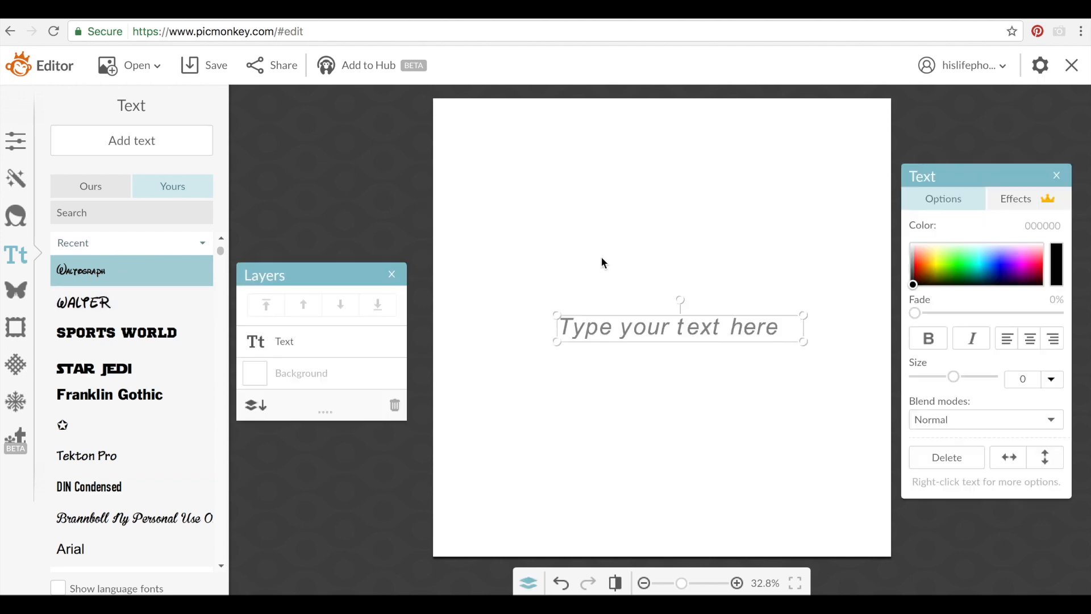
{"action": "left_click", "coordinate": [621, 327]}
{"action": "type", "text": "Little"}
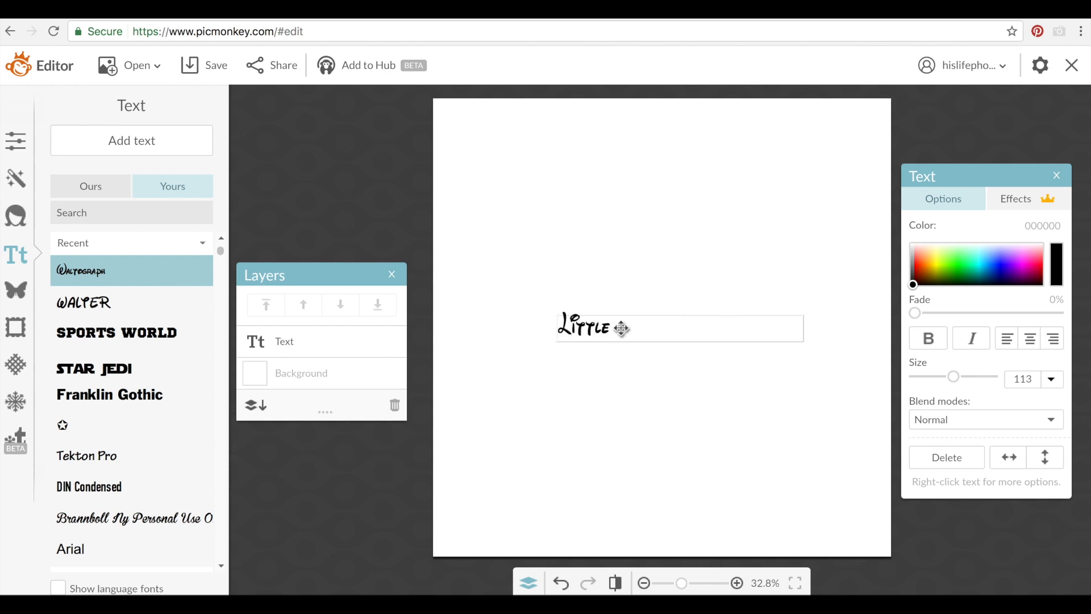
{"action": "left_click", "coordinate": [626, 365]}
Enlarge 'Little' to size 448, place it near the top centre, and add a second text box
{"action": "left_click_drag", "start_coordinate": [596, 324], "coordinate": [632, 175]}
{"action": "left_click_drag", "start_coordinate": [955, 390], "coordinate": [994, 388]}
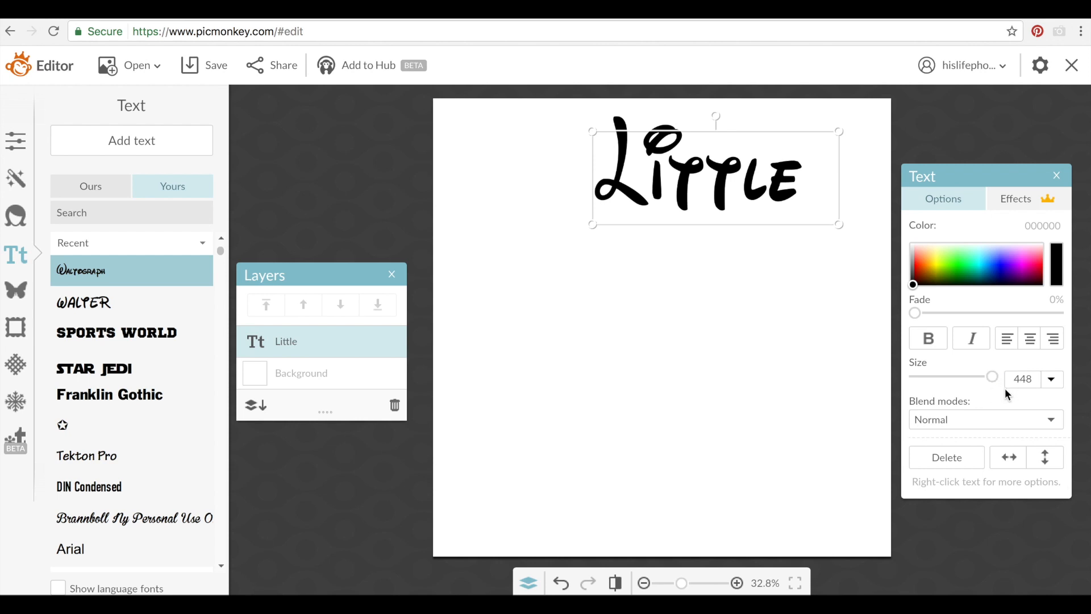
{"action": "left_click", "coordinate": [711, 288]}
{"action": "left_click_drag", "start_coordinate": [717, 189], "coordinate": [673, 257]}
{"action": "left_click", "coordinate": [662, 367]}
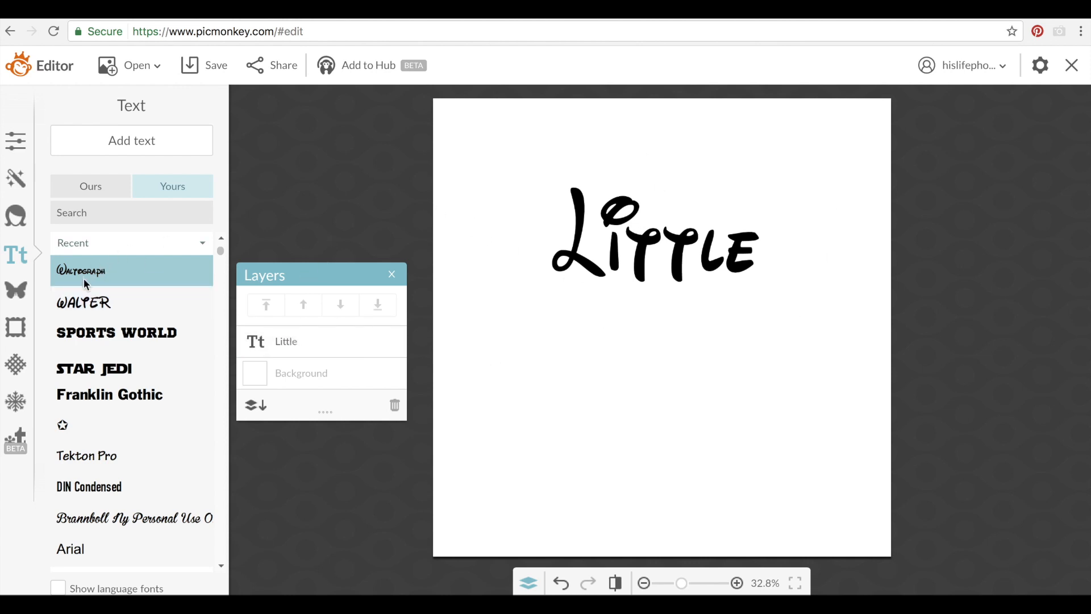
{"action": "left_click", "coordinate": [119, 144]}
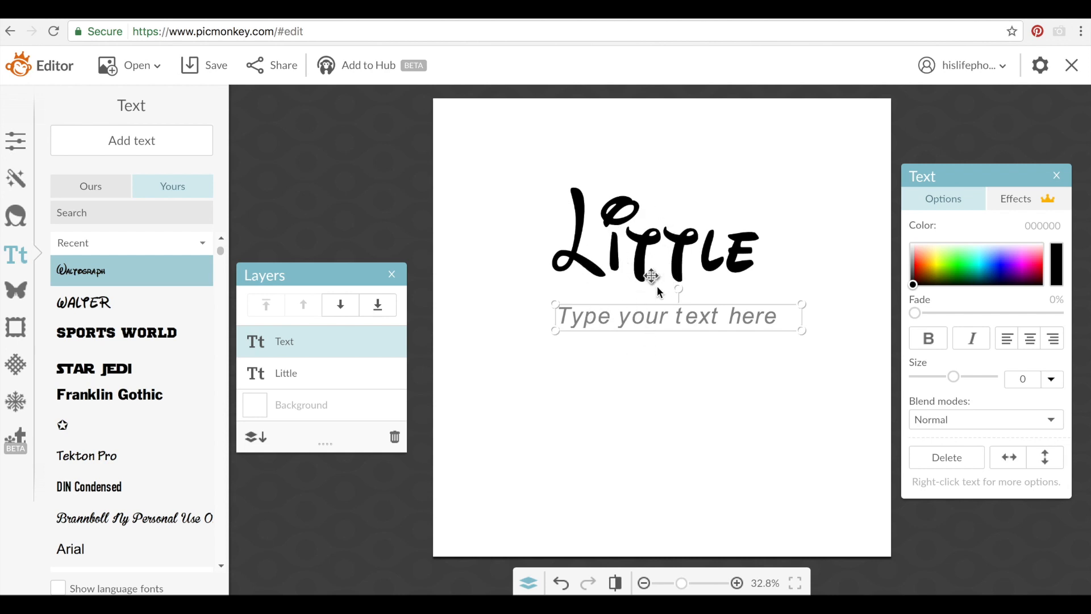
Type 'SISTER' into the second text box and enlarge it
{"action": "left_click", "coordinate": [619, 320]}
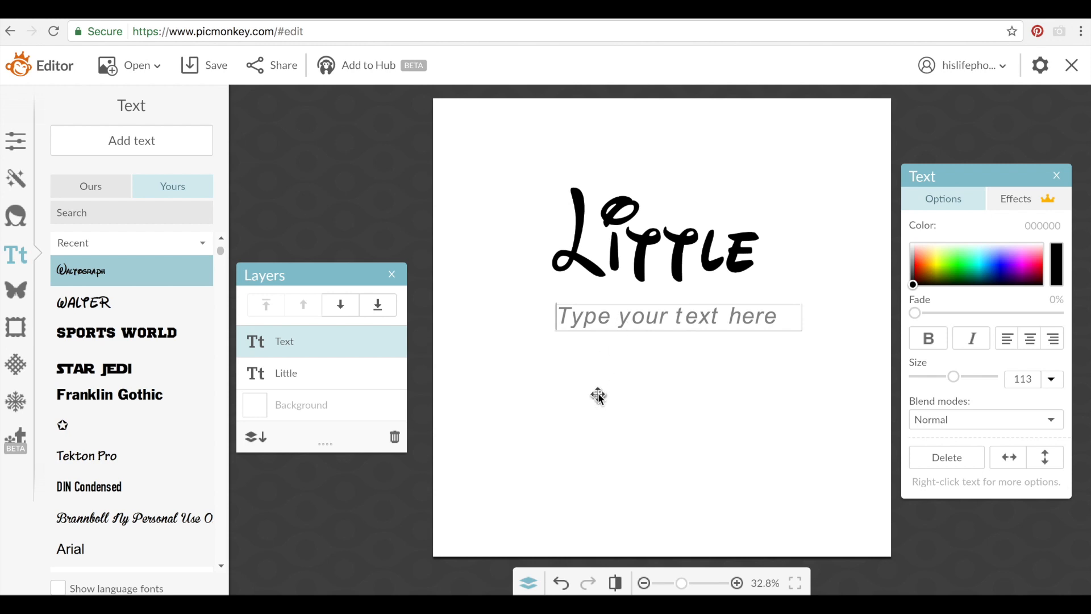
{"action": "type", "text": "S"}
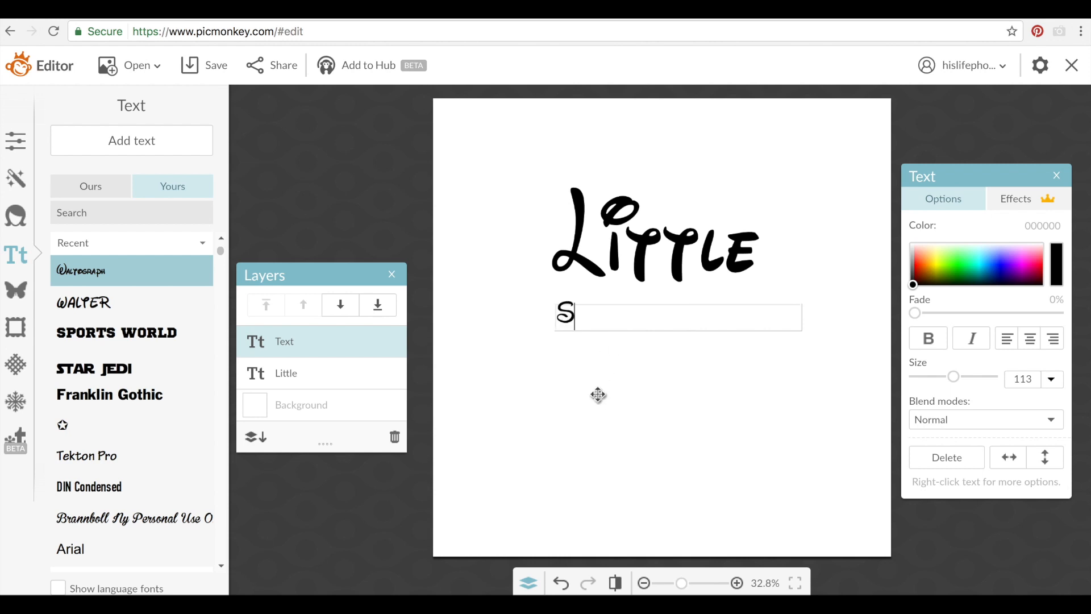
{"action": "type", "text": "ISTER"}
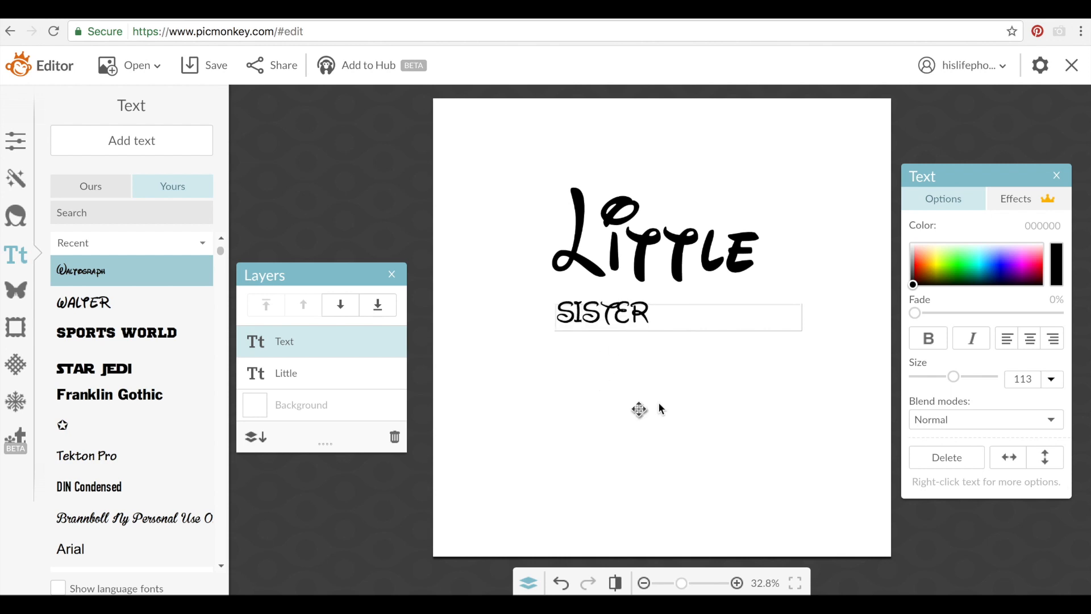
{"action": "left_click", "coordinate": [647, 325]}
{"action": "double_click", "coordinate": [647, 325]}
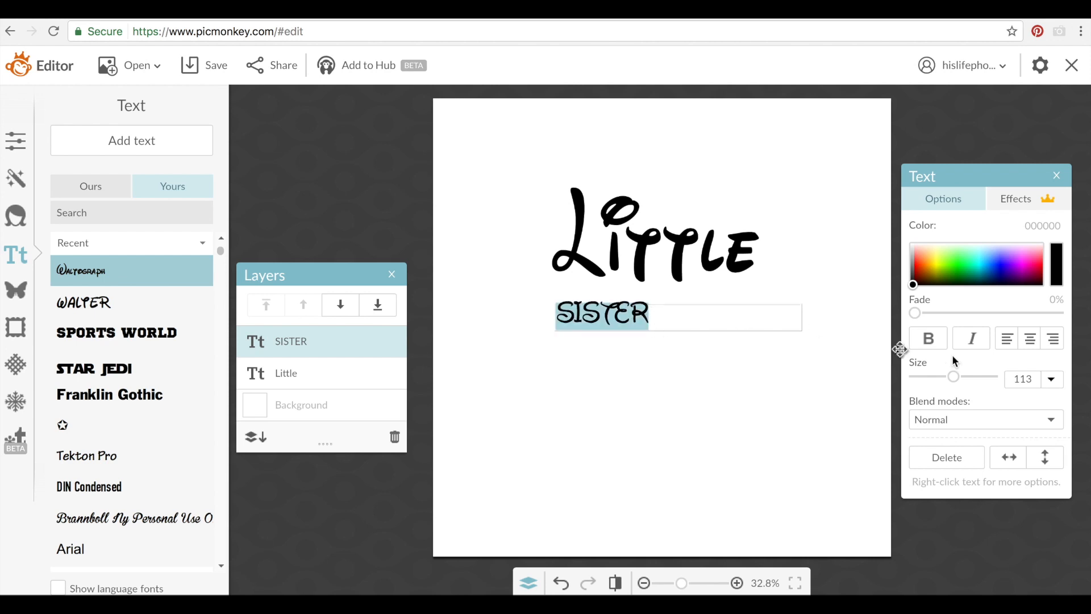
{"action": "left_click_drag", "start_coordinate": [954, 377], "coordinate": [986, 377]}
{"action": "left_click", "coordinate": [805, 335]}
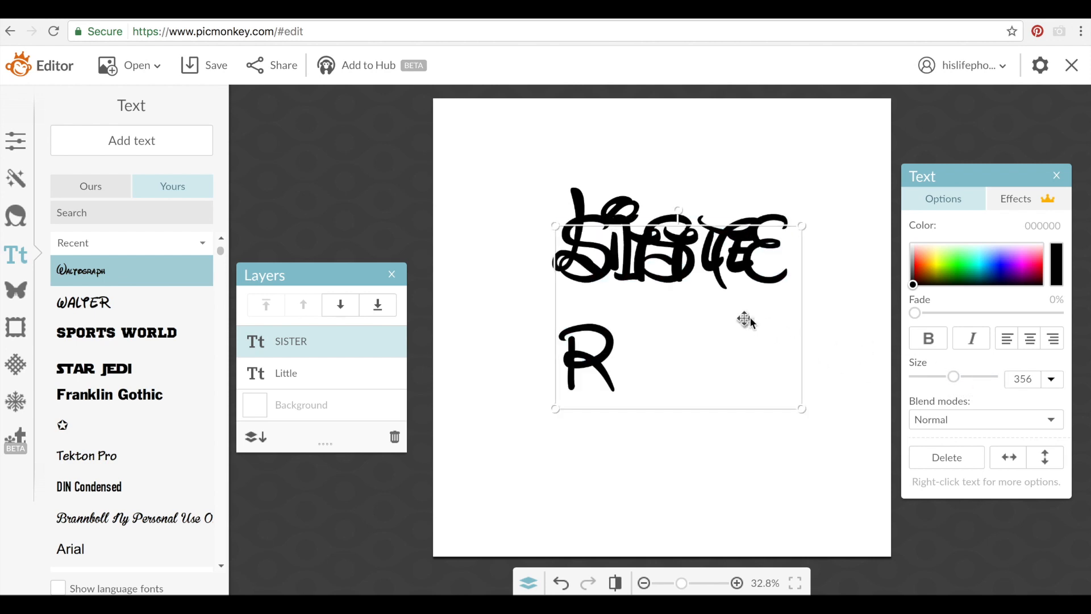
Widen the SISTER box and set its size to 283 so it fits one line under Little
{"action": "mouse_move", "coordinate": [803, 327]}
{"action": "left_mouse_down"}
{"action": "mouse_move", "coordinate": [870, 343]}
{"action": "mouse_move", "coordinate": [786, 333]}
{"action": "left_mouse_up"}
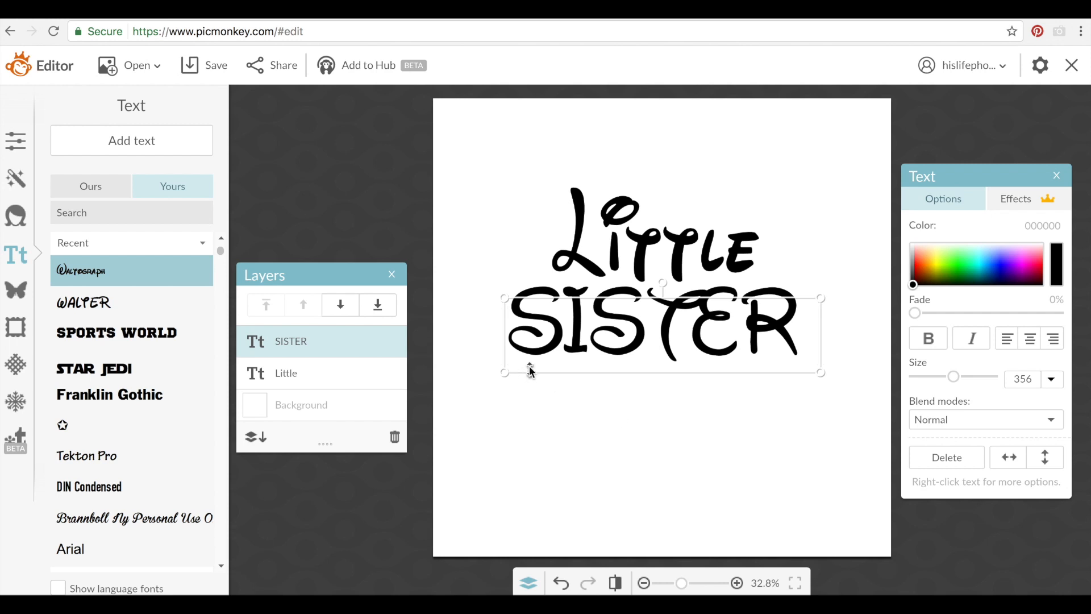
{"action": "mouse_move", "coordinate": [504, 339]}
{"action": "left_mouse_down"}
{"action": "mouse_move", "coordinate": [463, 338]}
{"action": "mouse_move", "coordinate": [515, 341]}
{"action": "left_mouse_up"}
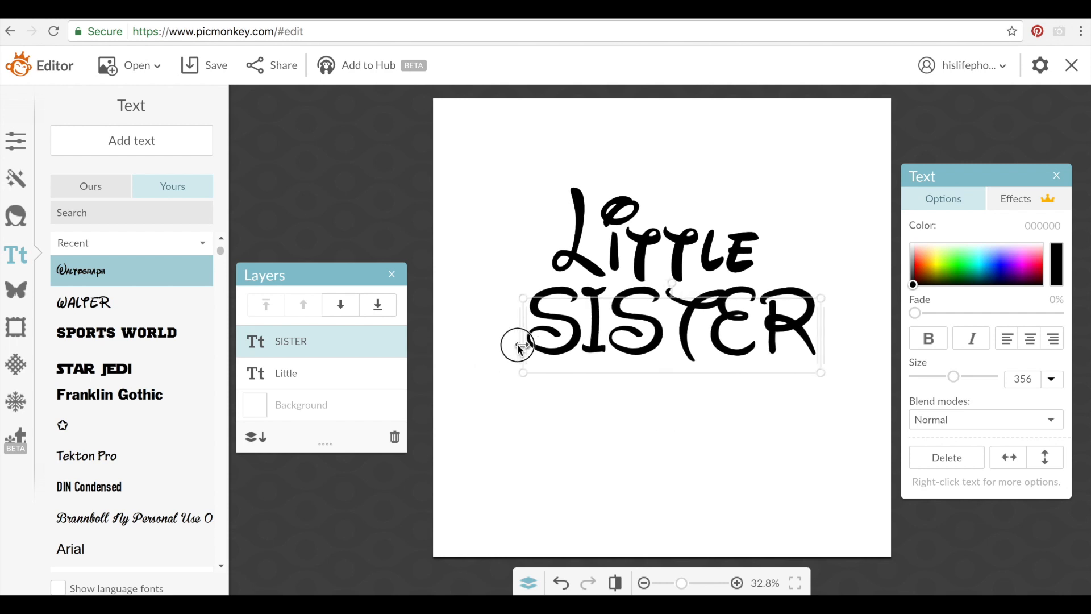
{"action": "left_click_drag", "start_coordinate": [953, 382], "coordinate": [947, 378]}
{"action": "left_click", "coordinate": [762, 331]}
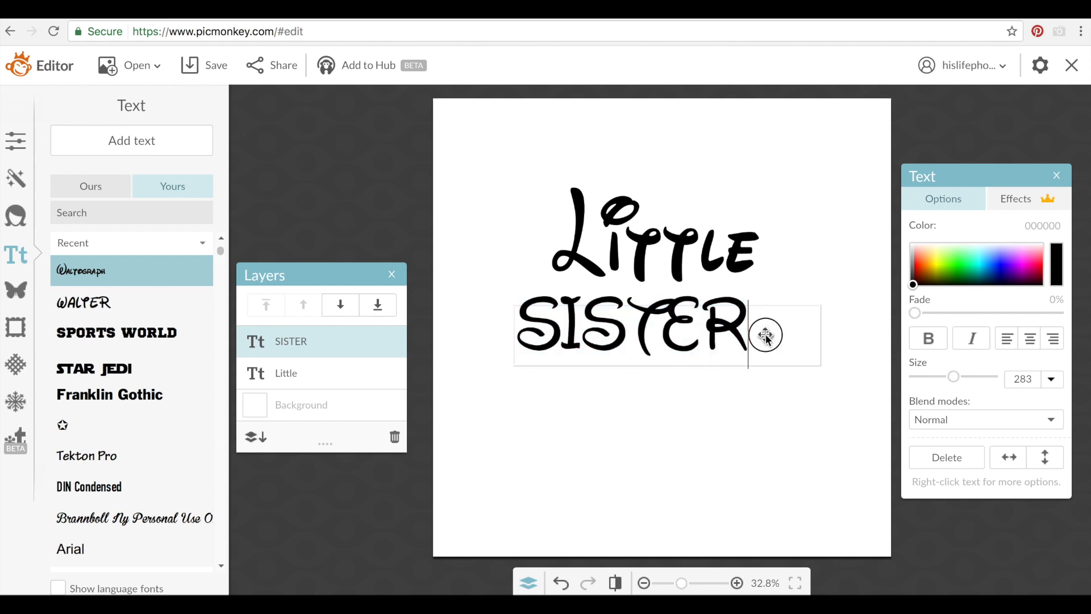
{"action": "left_click_drag", "start_coordinate": [764, 329], "coordinate": [521, 325]}
{"action": "left_click_drag", "start_coordinate": [953, 377], "coordinate": [889, 378]}
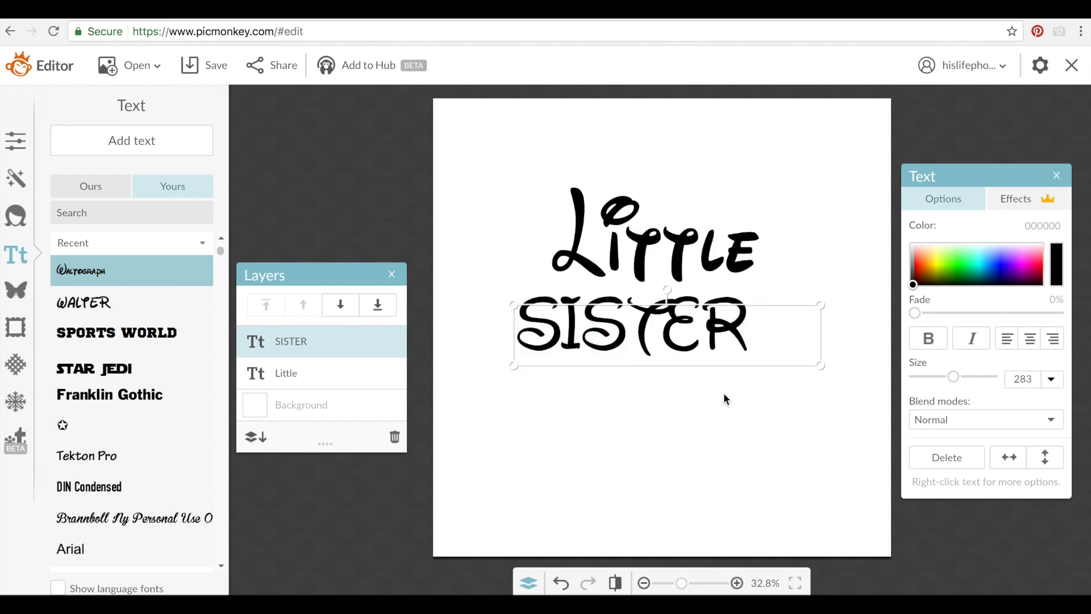
{"action": "left_click", "coordinate": [629, 404]}
{"action": "left_click", "coordinate": [629, 334]}
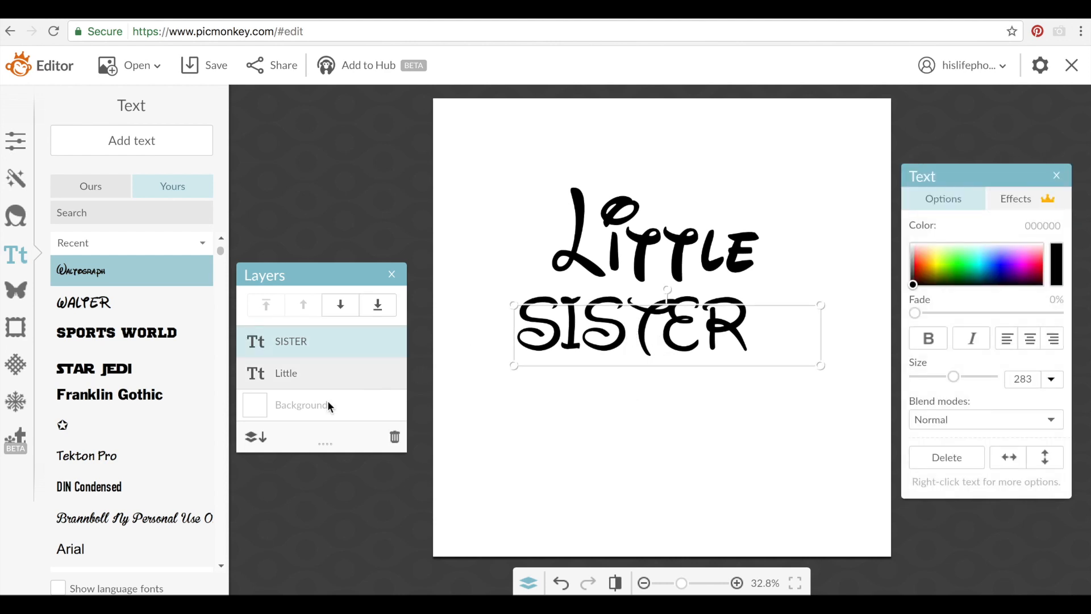
Try Star Jedi and Sports World on SISTER, settling on DIN Condensed
{"action": "left_click", "coordinate": [134, 369]}
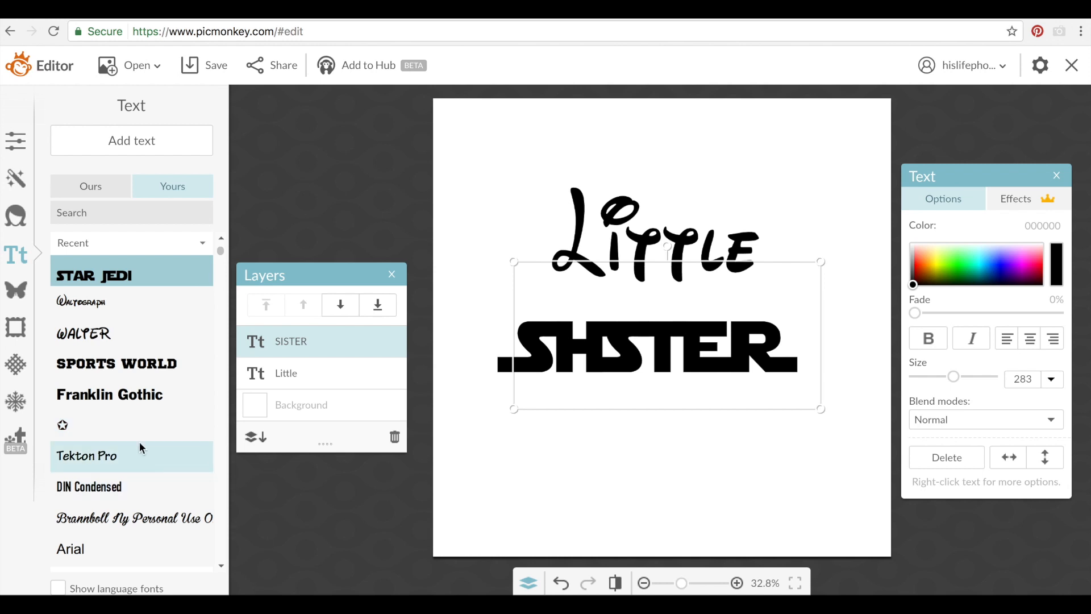
{"action": "left_click", "coordinate": [112, 364]}
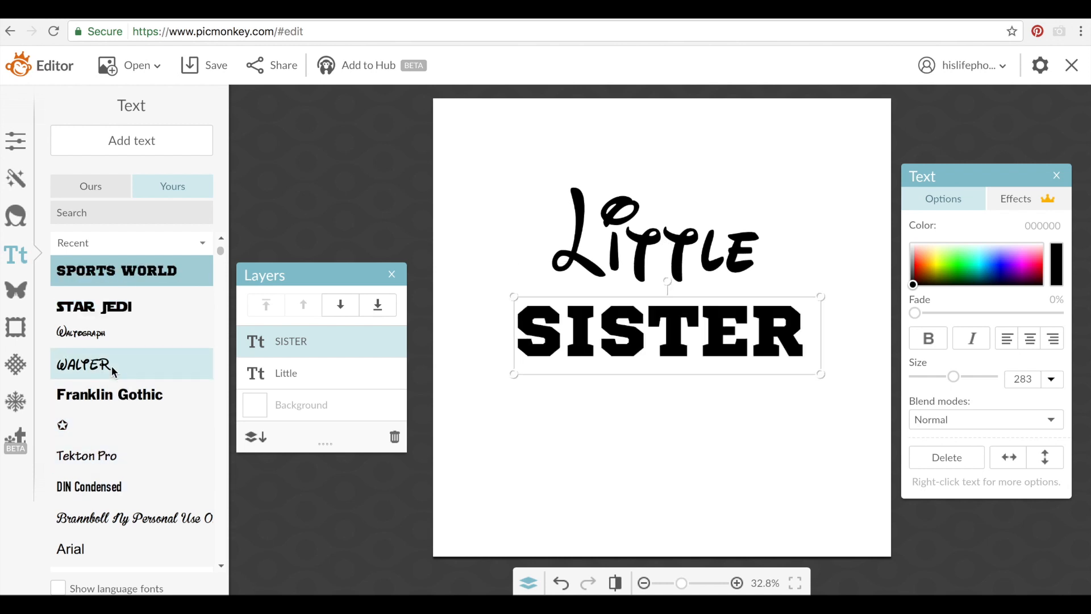
{"action": "left_click", "coordinate": [88, 486]}
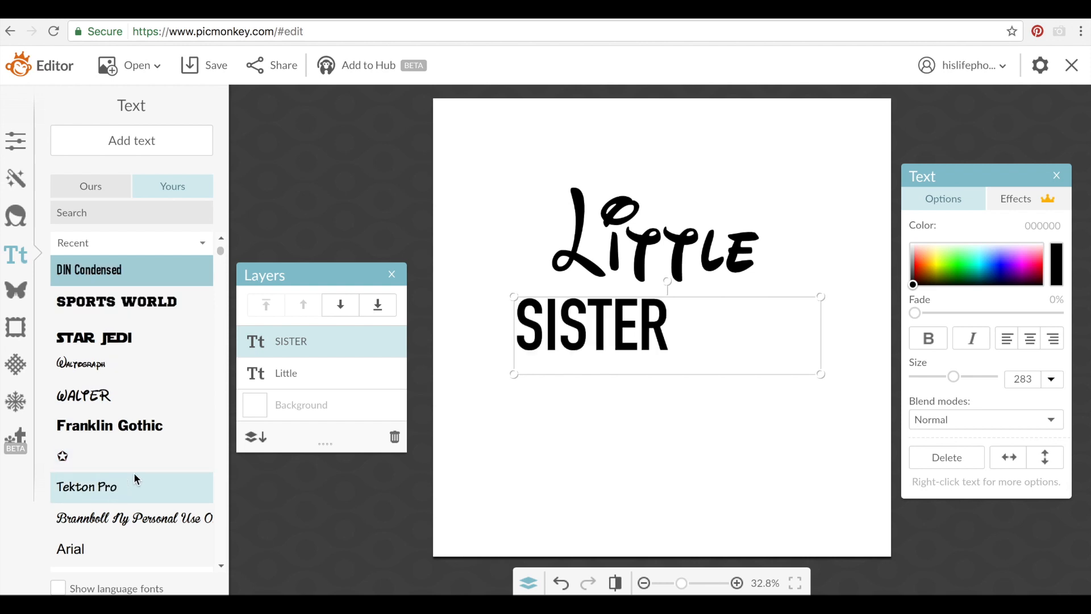
Enlarge SISTER and move 'Little' down to sit snugly on top of it
{"action": "left_click_drag", "start_coordinate": [822, 373], "coordinate": [998, 506]}
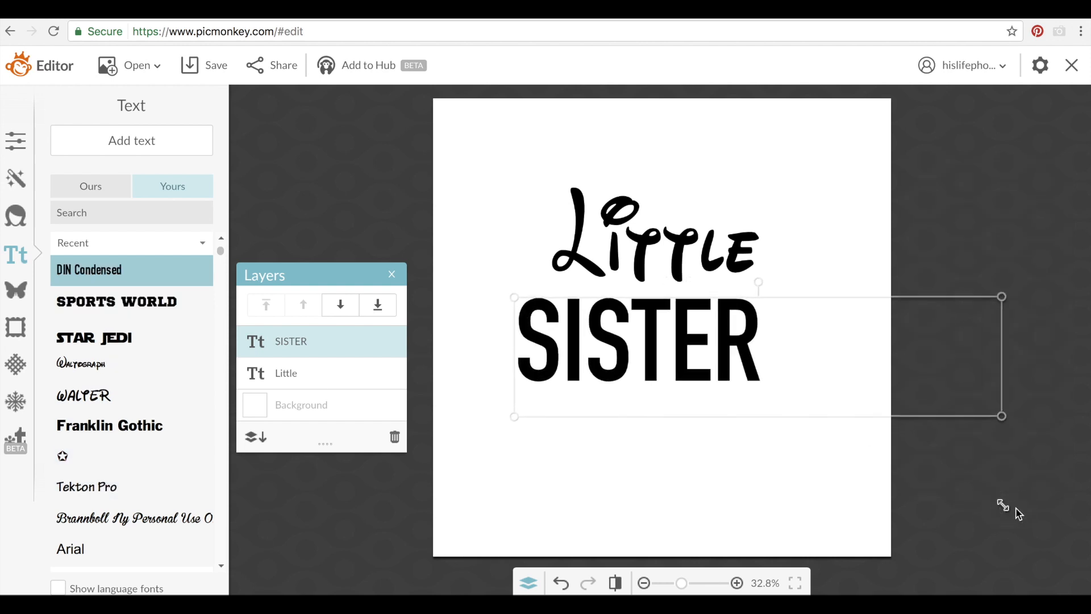
{"action": "left_click_drag", "start_coordinate": [645, 309], "coordinate": [657, 340]}
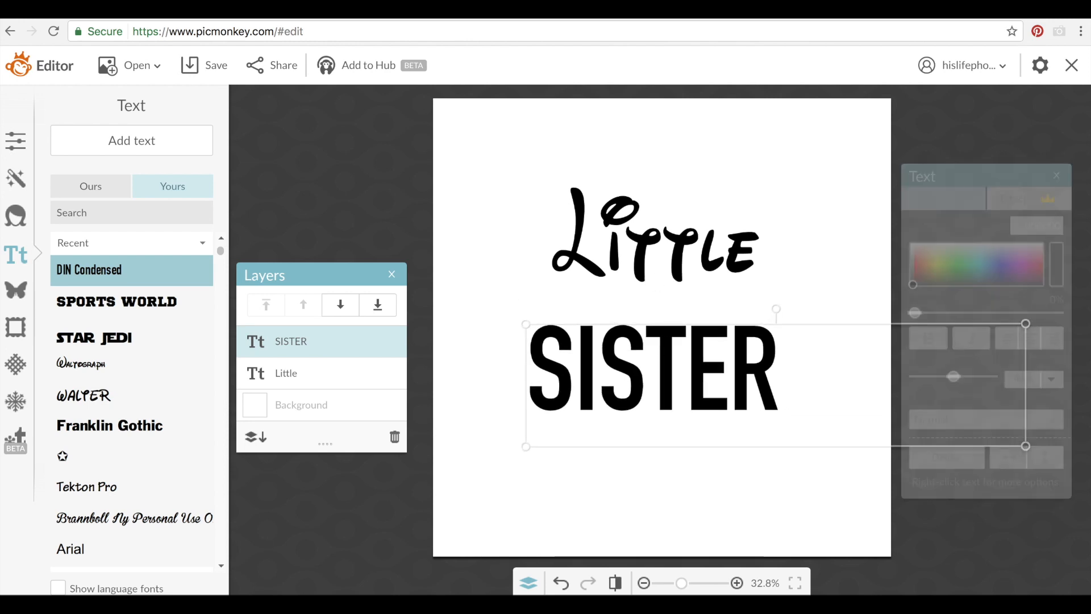
{"action": "left_click_drag", "start_coordinate": [645, 253], "coordinate": [633, 292]}
{"action": "left_click", "coordinate": [515, 285]}
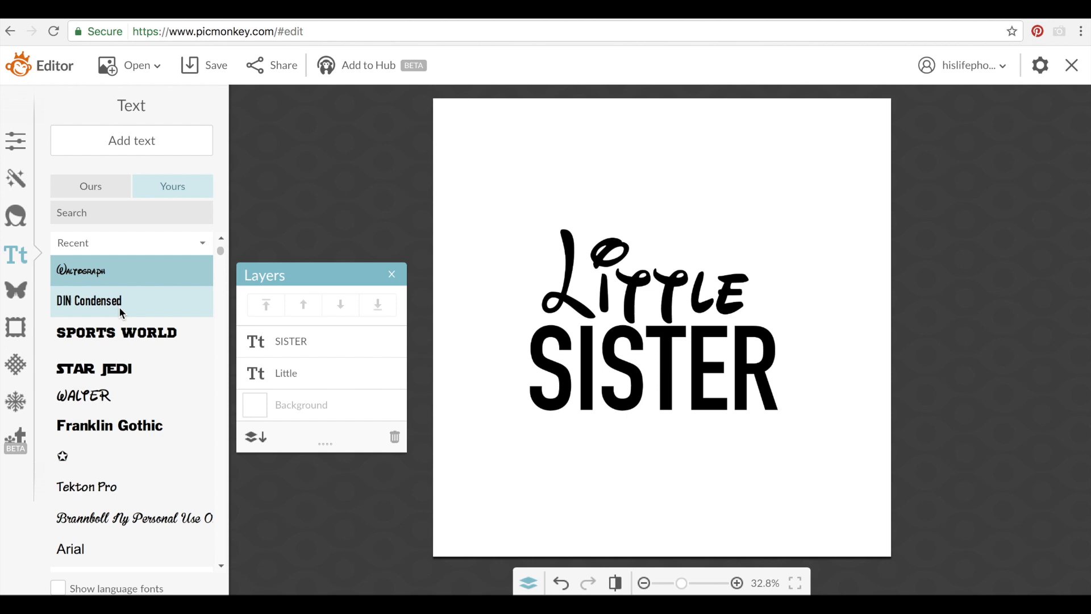
Add a black circle from Geometric overlays and place it above 'Little' as the mouse head
{"action": "left_click", "coordinate": [22, 294]}
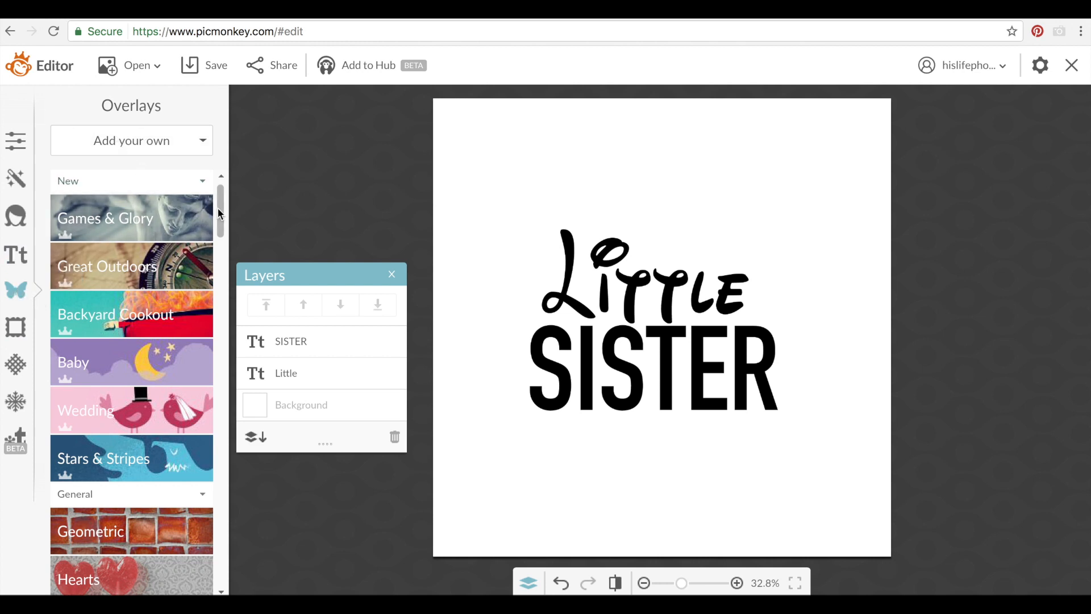
{"action": "left_click_drag", "start_coordinate": [221, 210], "coordinate": [215, 260]}
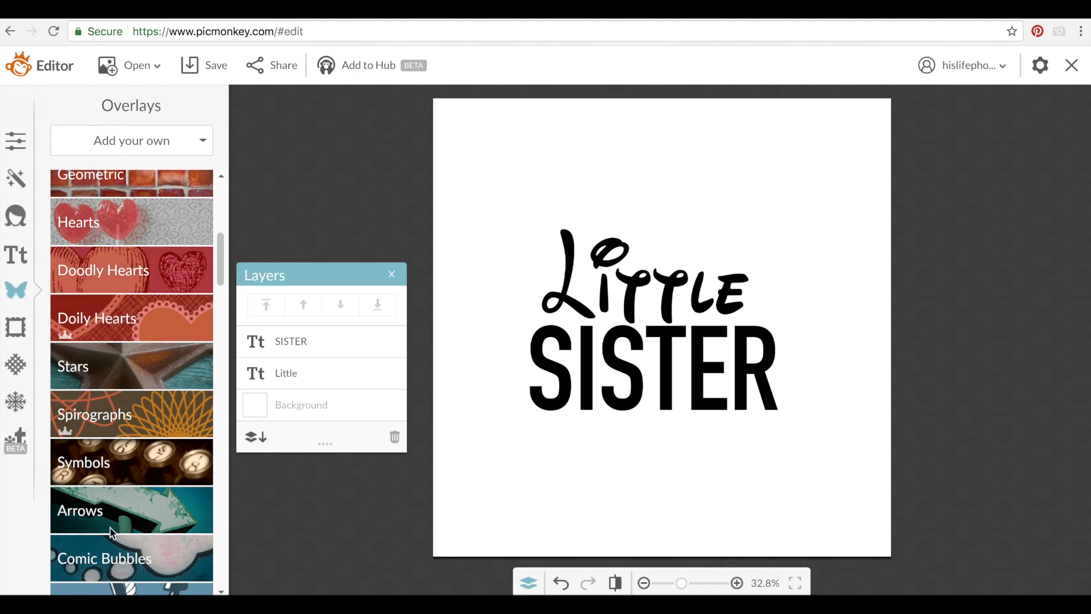
{"action": "left_click", "coordinate": [115, 510]}
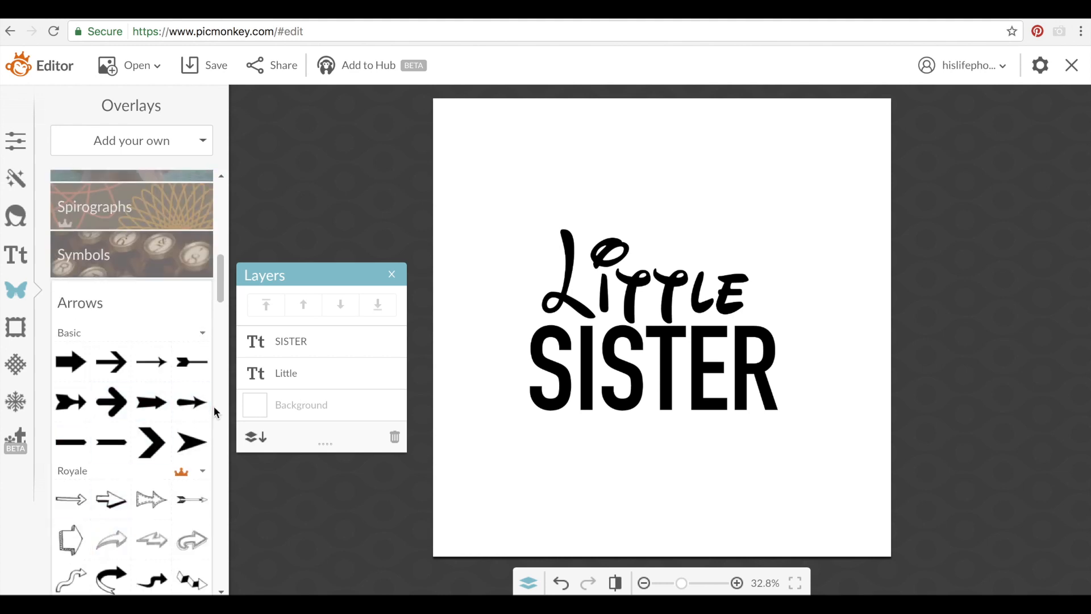
{"action": "left_click_drag", "start_coordinate": [218, 279], "coordinate": [219, 234]}
{"action": "left_click", "coordinate": [166, 288]}
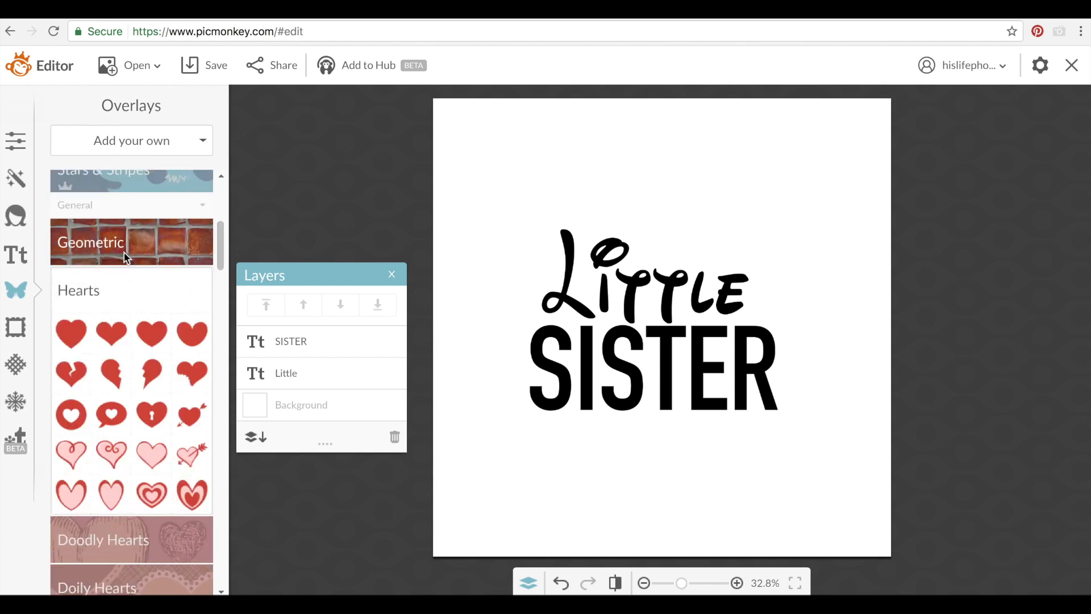
{"action": "left_click", "coordinate": [142, 241]}
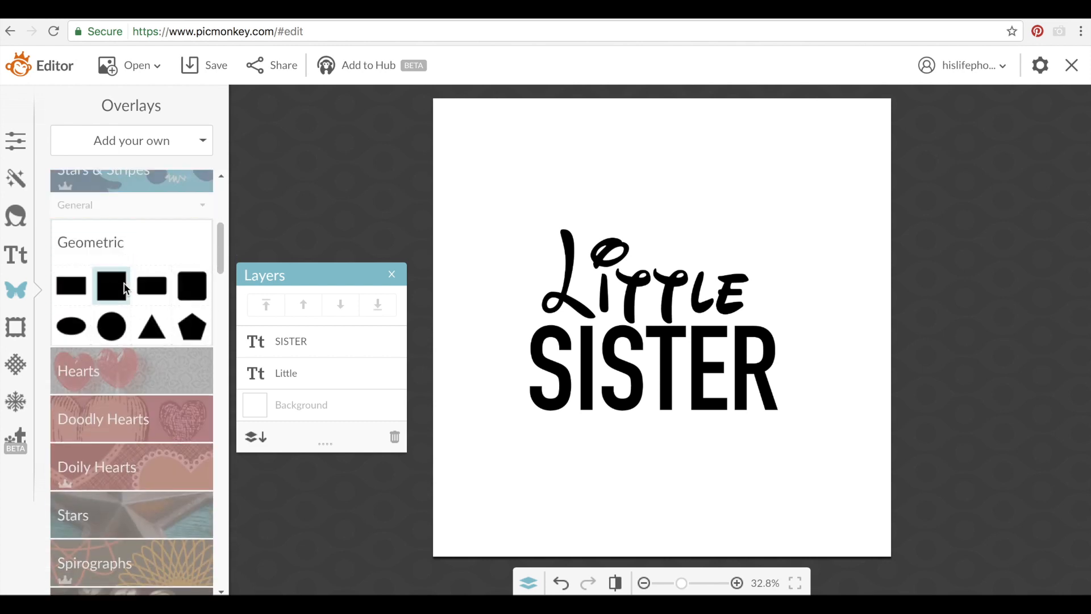
{"action": "left_click", "coordinate": [119, 329]}
{"action": "left_click_drag", "start_coordinate": [678, 334], "coordinate": [674, 232]}
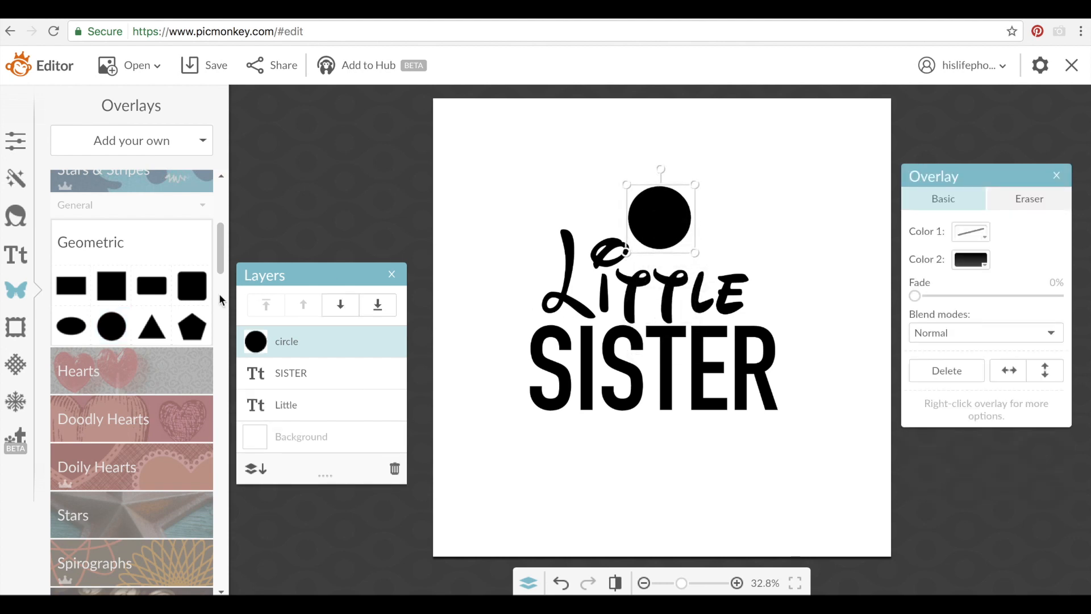
Add a small circle and a pasted copy as ears at the head's upper right and left
{"action": "left_click", "coordinate": [111, 326]}
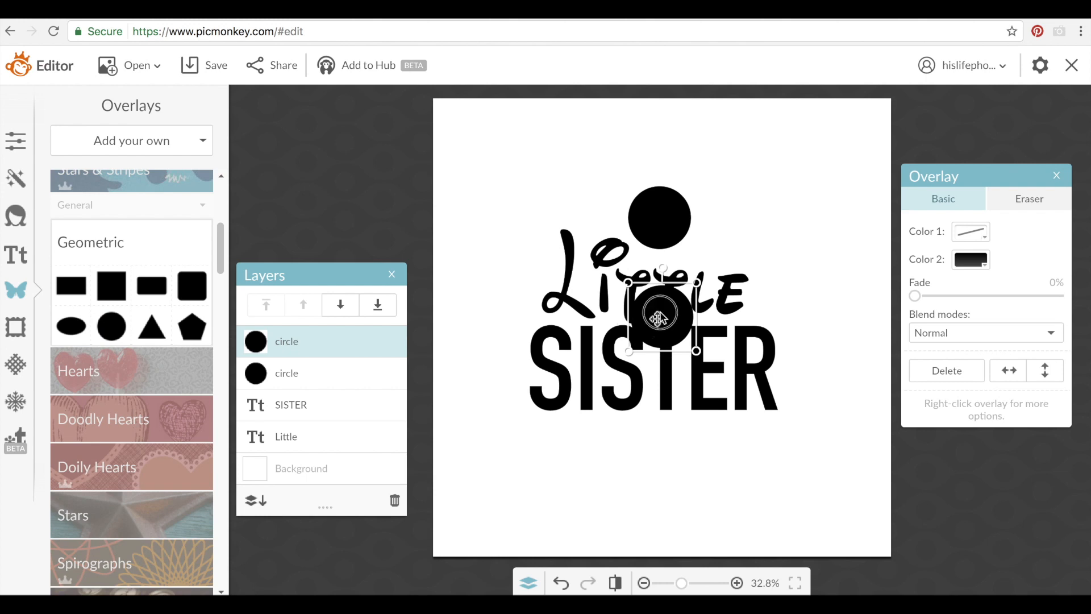
{"action": "left_click_drag", "start_coordinate": [658, 318], "coordinate": [717, 169]}
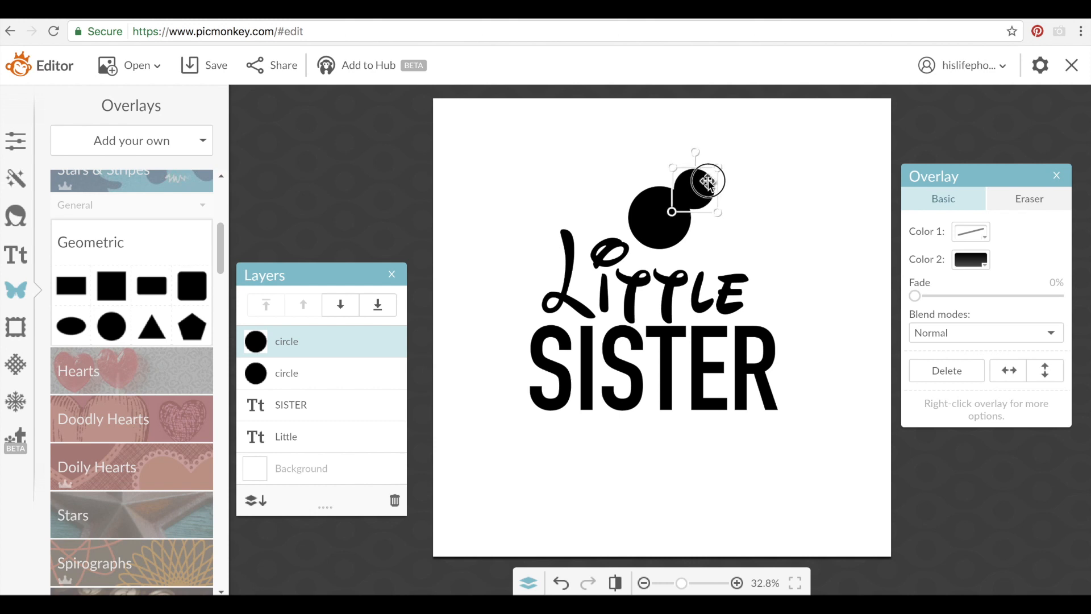
{"action": "key", "text": "super+v"}
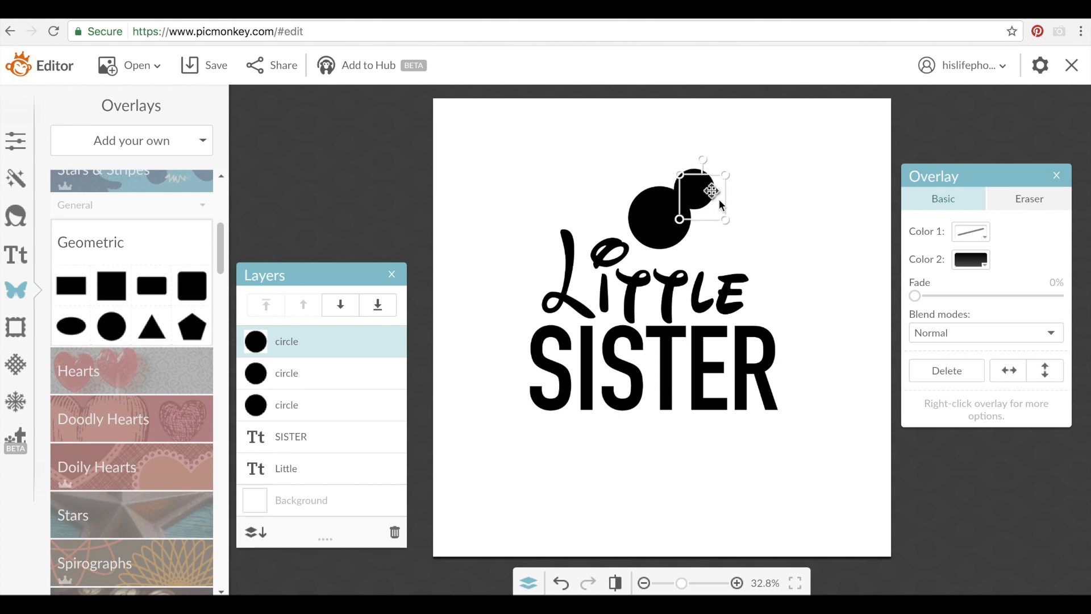
{"action": "left_click_drag", "start_coordinate": [719, 204], "coordinate": [626, 183]}
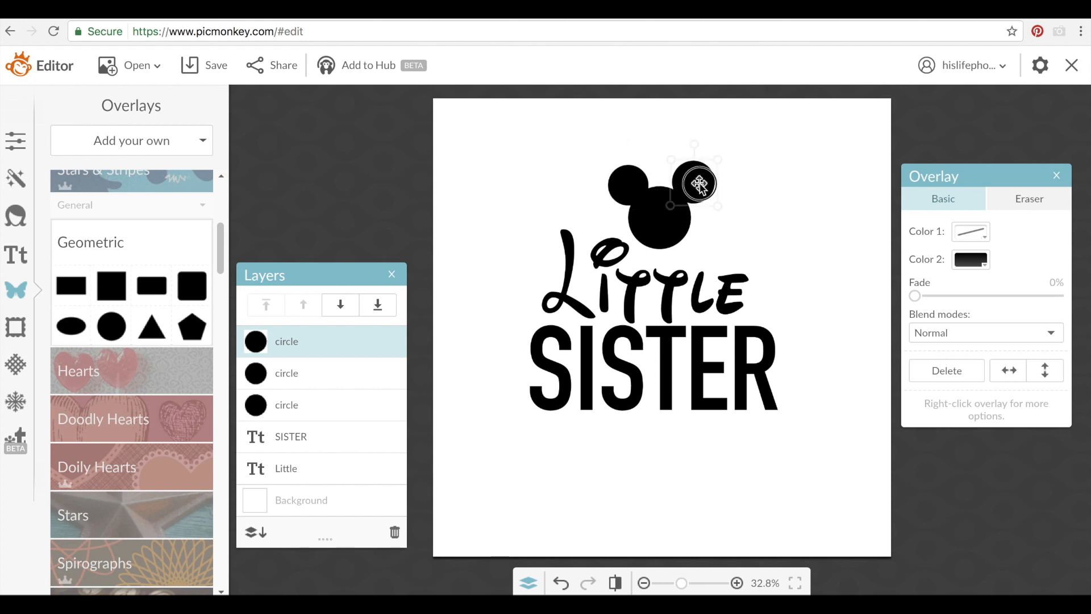
{"action": "left_click", "coordinate": [784, 200]}
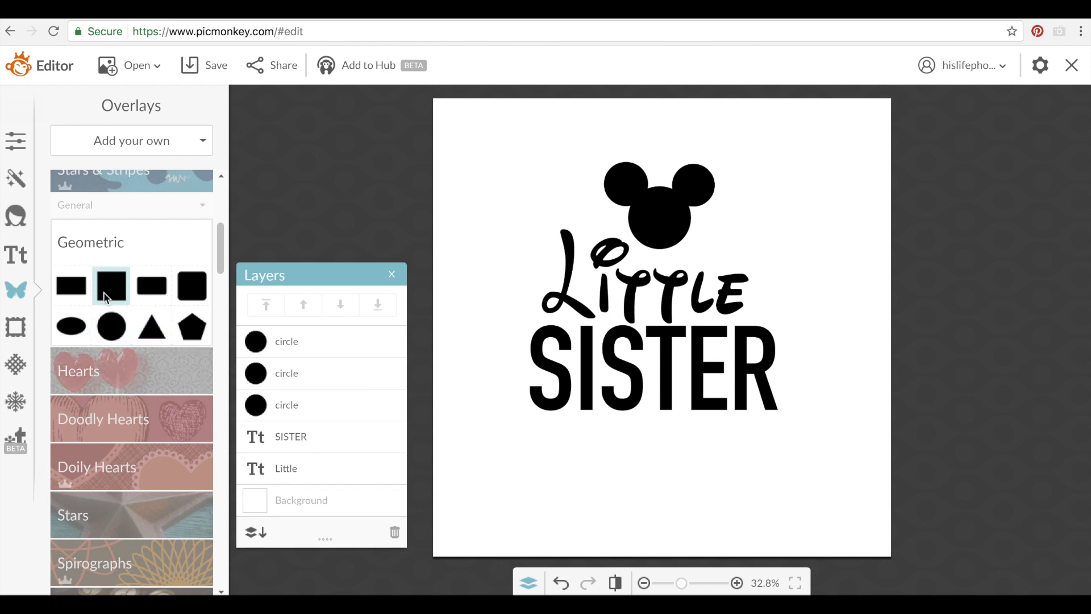
Add a rounded rectangle enlarged to cover the title and fill it bright green
{"action": "left_click", "coordinate": [155, 292]}
{"action": "left_click_drag", "start_coordinate": [631, 311], "coordinate": [554, 247]}
{"action": "left_click_drag", "start_coordinate": [601, 278], "coordinate": [796, 445]}
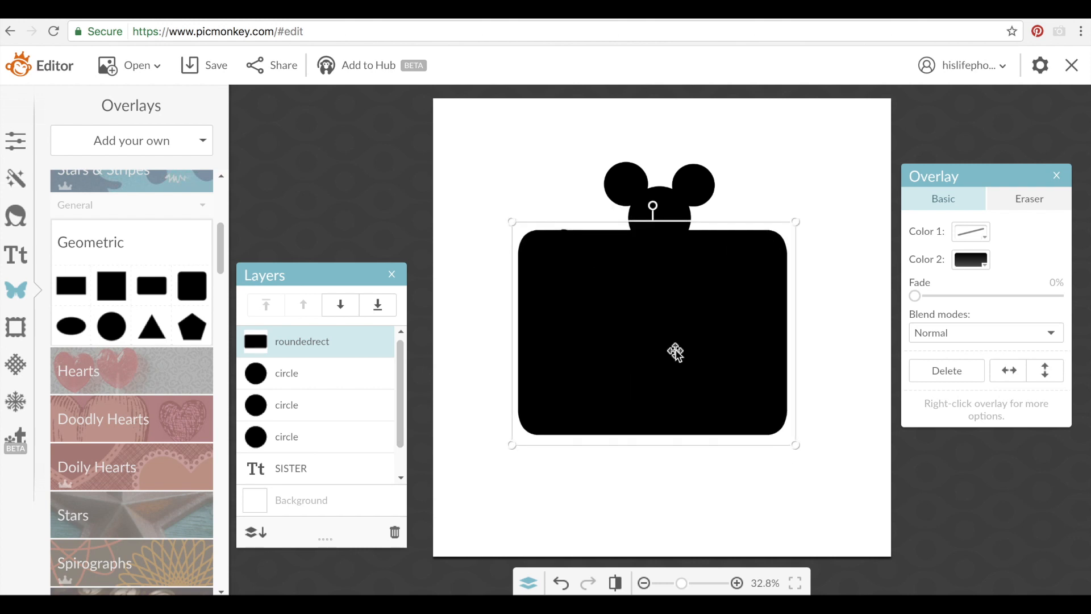
{"action": "left_click", "coordinate": [968, 262]}
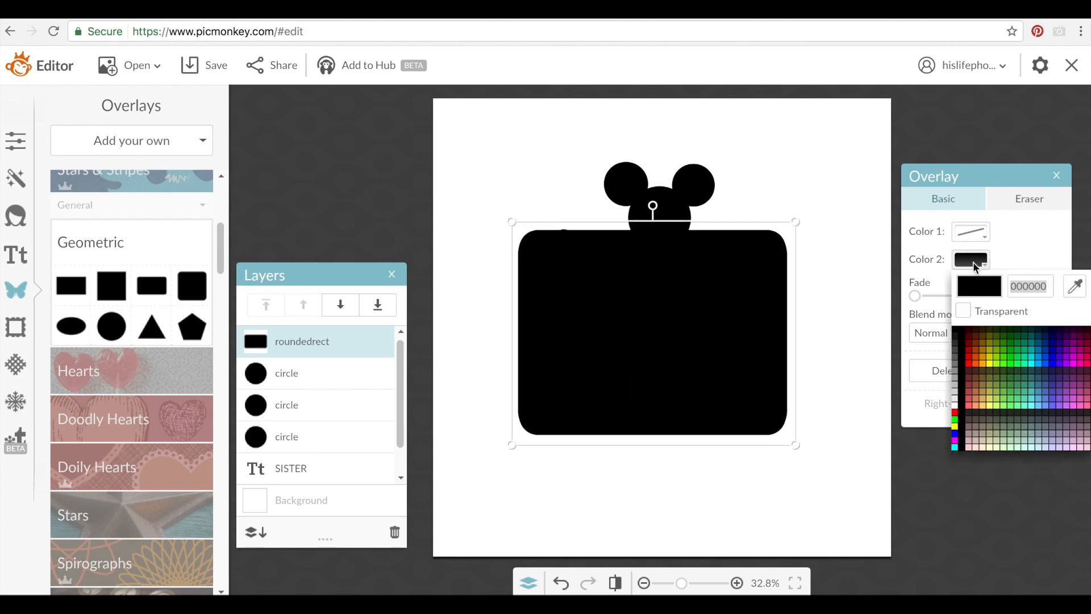
{"action": "left_click", "coordinate": [1009, 369]}
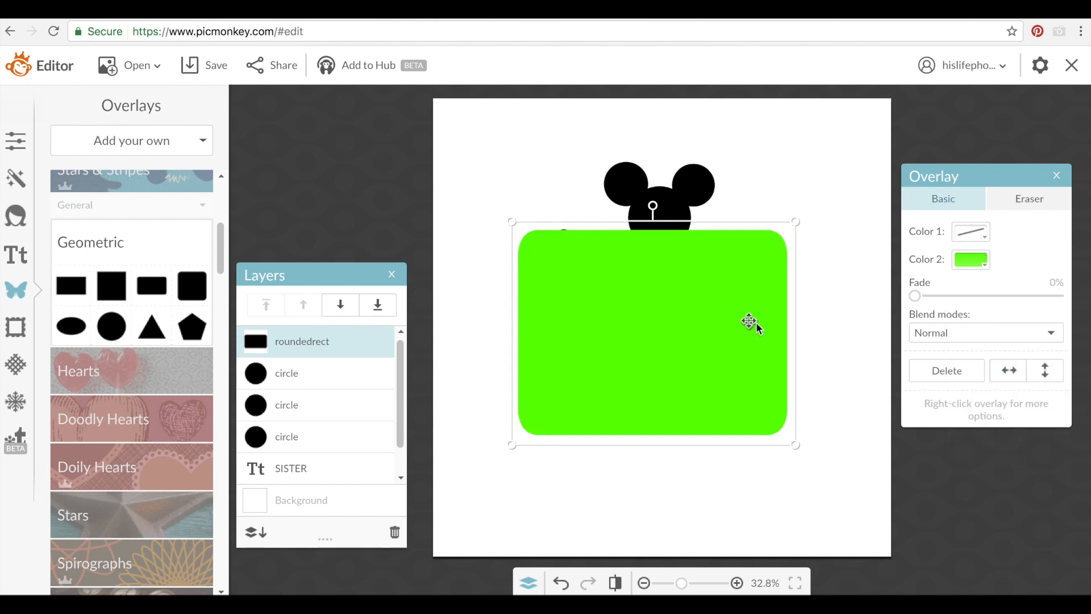
Send the green rectangle behind all other layers and nudge it slightly upward
{"action": "right_click", "coordinate": [750, 322]}
{"action": "left_click", "coordinate": [774, 355]}
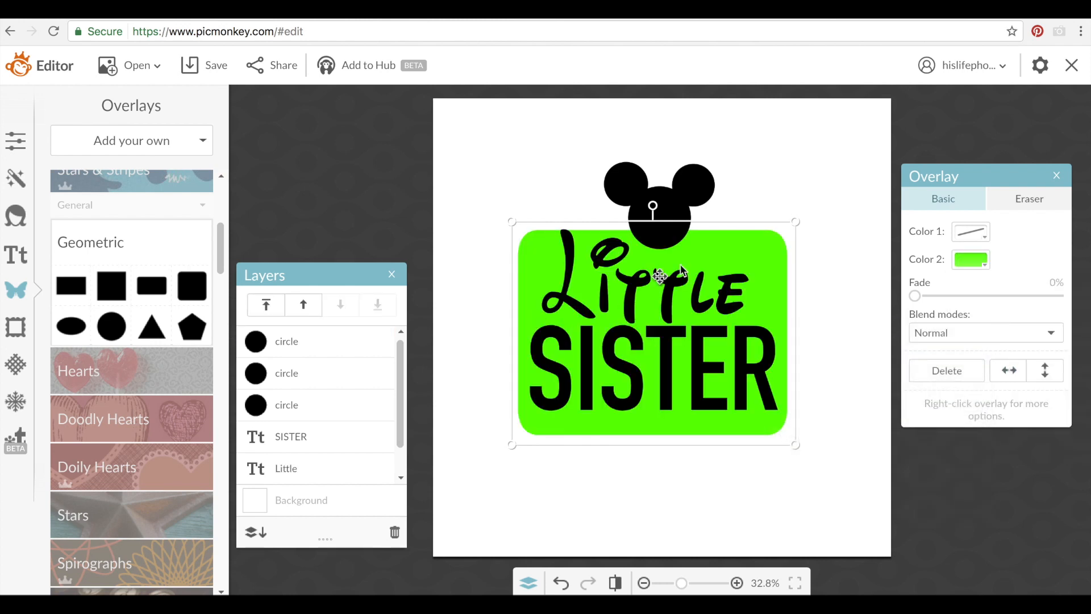
{"action": "left_click_drag", "start_coordinate": [722, 251], "coordinate": [725, 241]}
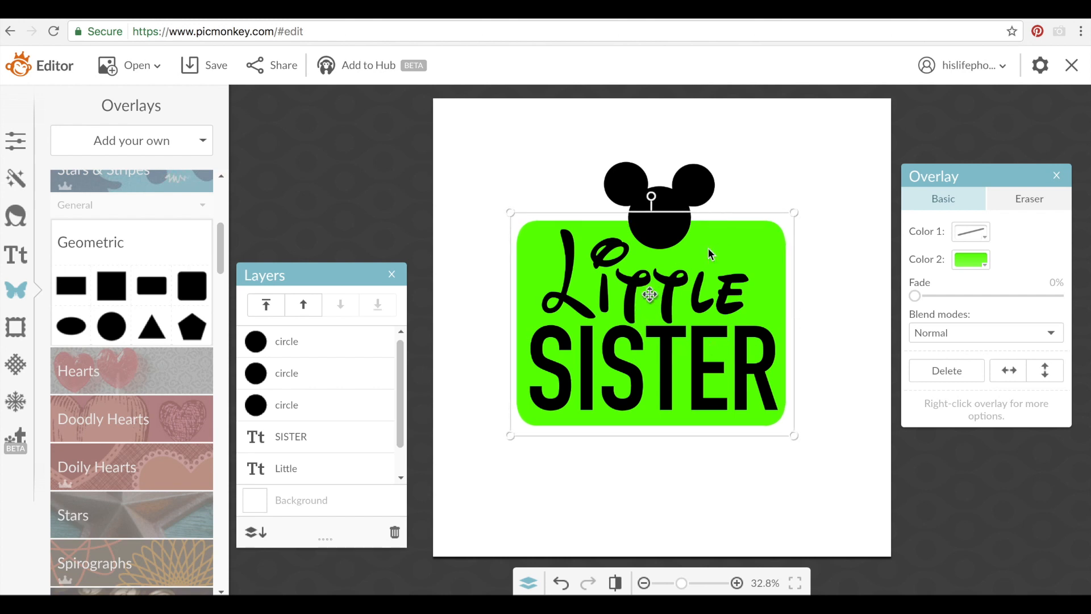
{"action": "left_click", "coordinate": [832, 329]}
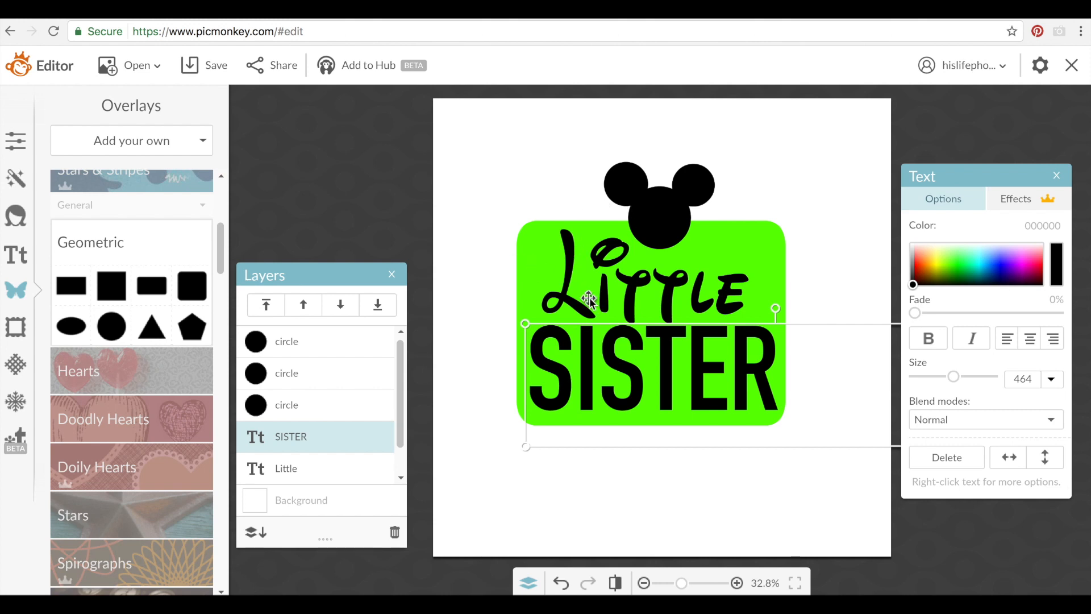
Drag the head circle and both ear circles onto the green rectangle's top-right corner
{"action": "left_click", "coordinate": [652, 226]}
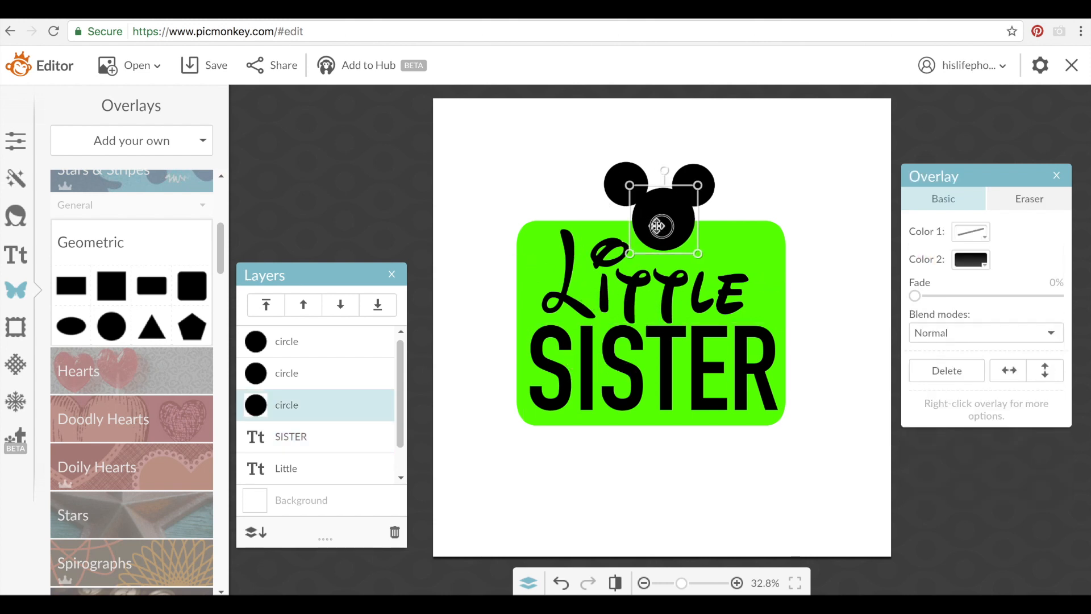
{"action": "left_click_drag", "start_coordinate": [653, 226], "coordinate": [651, 227]}
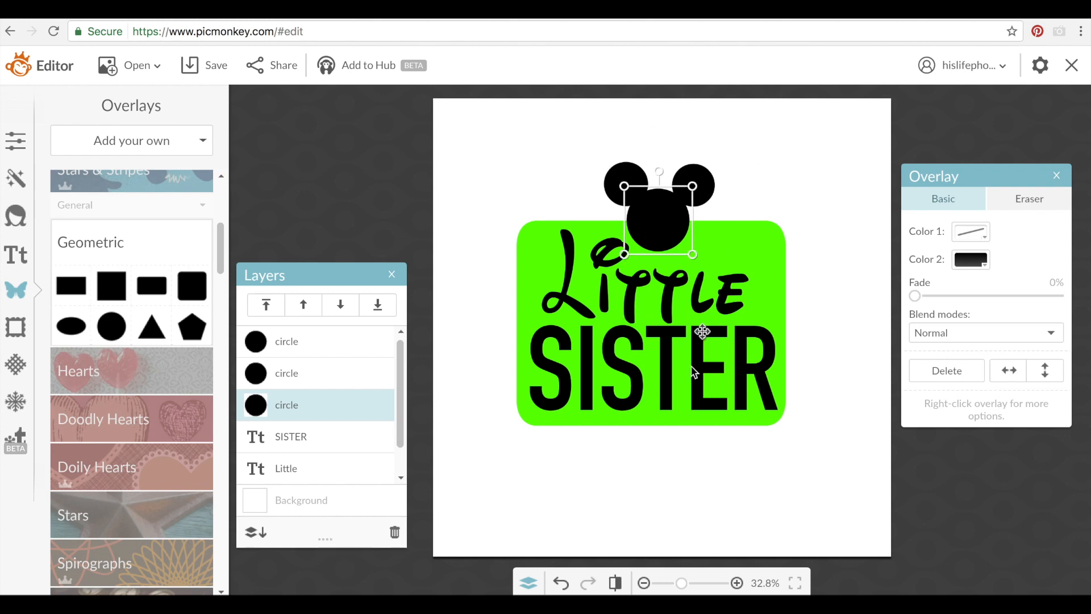
{"action": "left_click_drag", "start_coordinate": [694, 188], "coordinate": [761, 205]}
{"action": "left_click", "coordinate": [645, 178]}
{"action": "left_click_drag", "start_coordinate": [645, 178], "coordinate": [740, 172]}
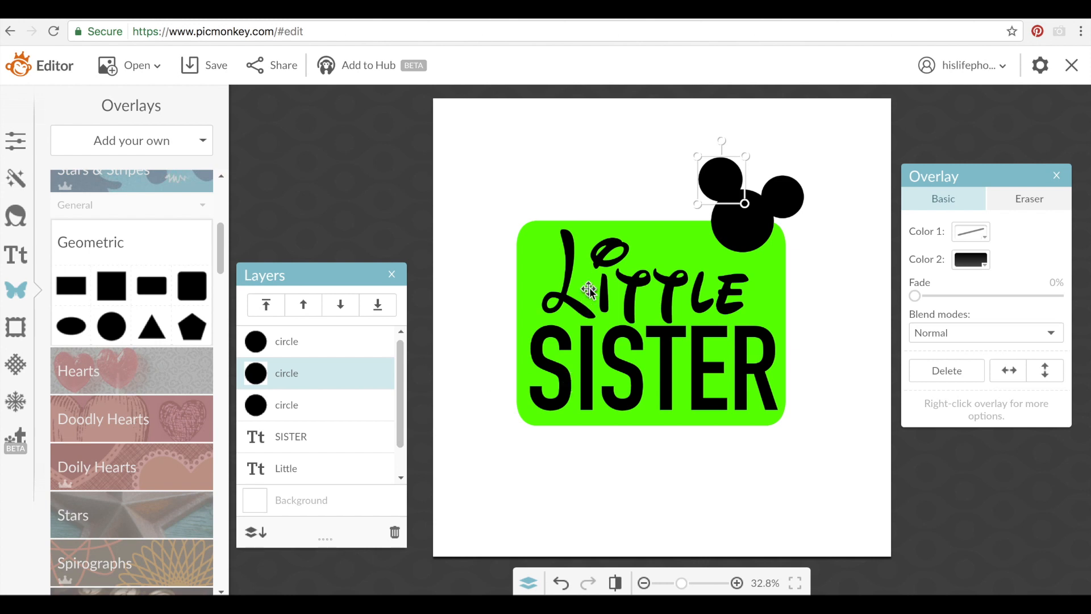
{"action": "left_click", "coordinate": [528, 274]}
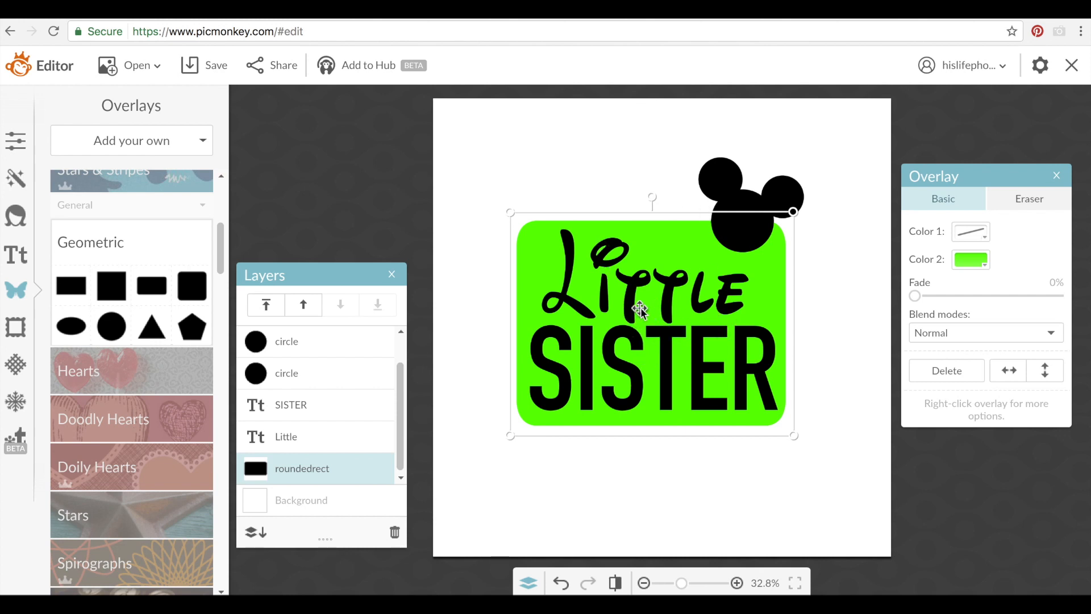
Recolor the word 'Little' pink (ff41df), leaving SISTER black
{"action": "left_click", "coordinate": [809, 325]}
{"action": "left_click", "coordinate": [728, 298]}
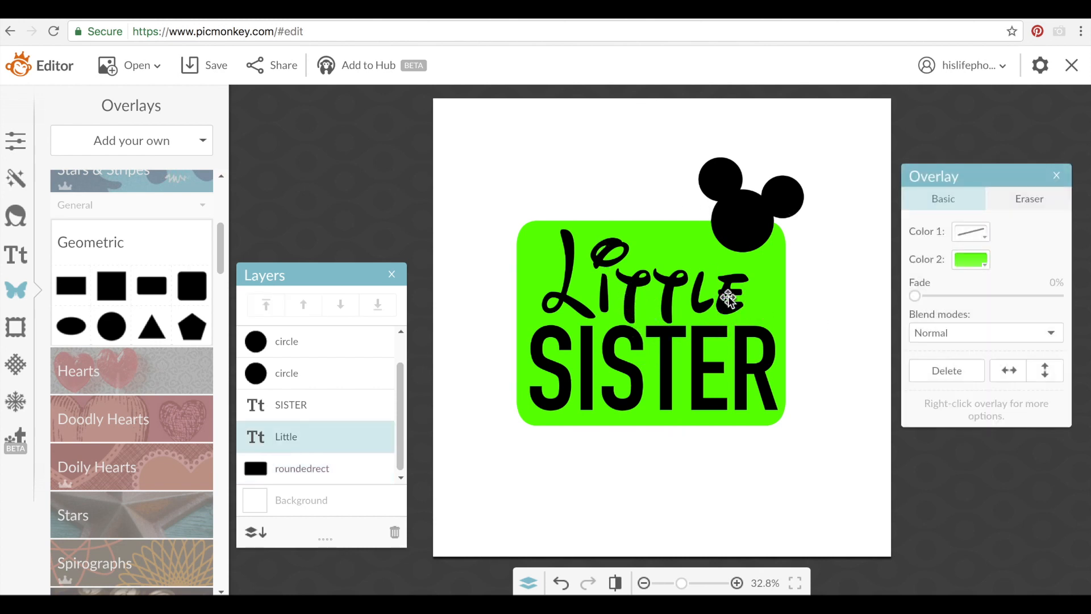
{"action": "double_click", "coordinate": [728, 298]}
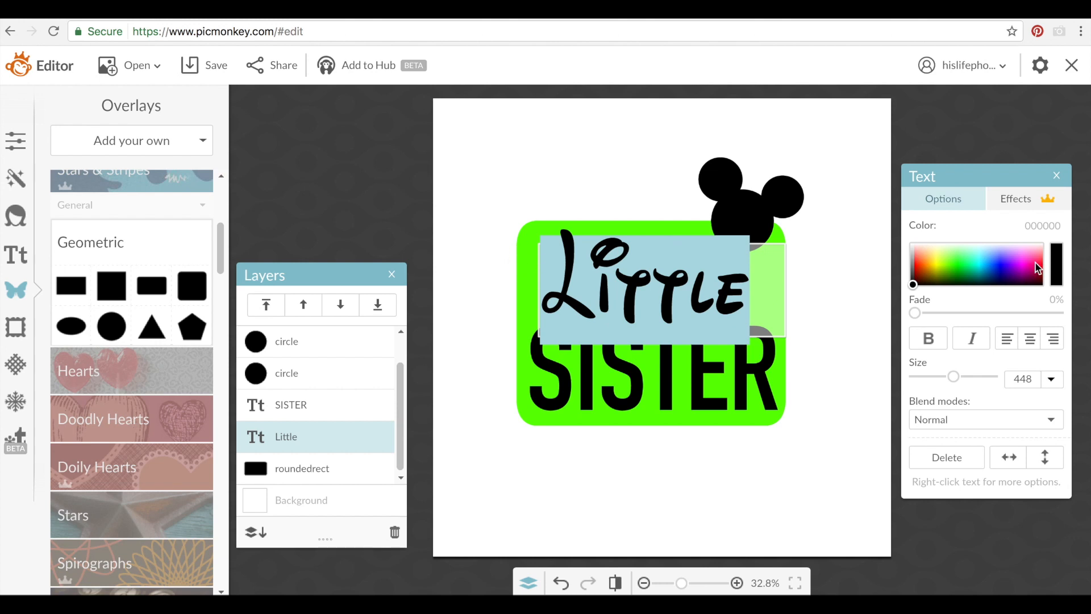
{"action": "left_click", "coordinate": [1026, 261]}
{"action": "left_click", "coordinate": [808, 347]}
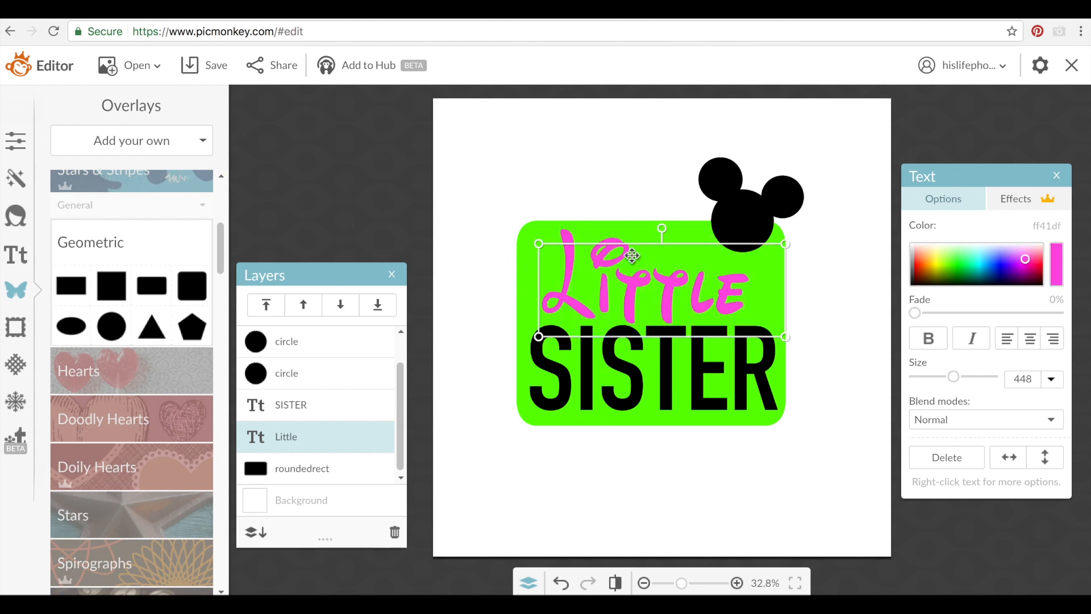
{"action": "left_click", "coordinate": [586, 190]}
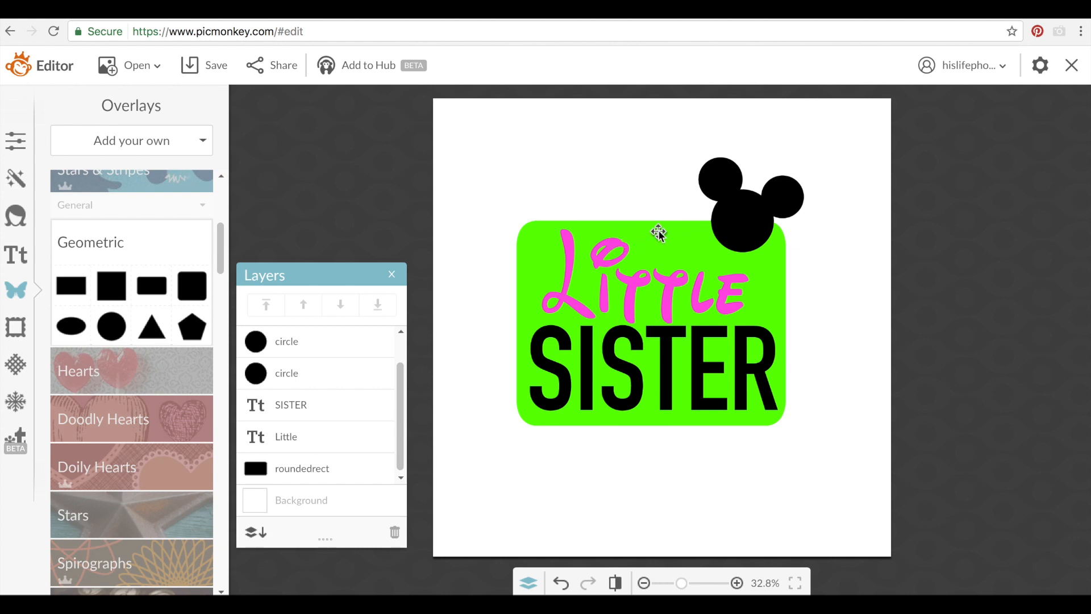
Delete the green rounded rectangle and the Little and SISTER text
{"action": "left_click", "coordinate": [681, 242]}
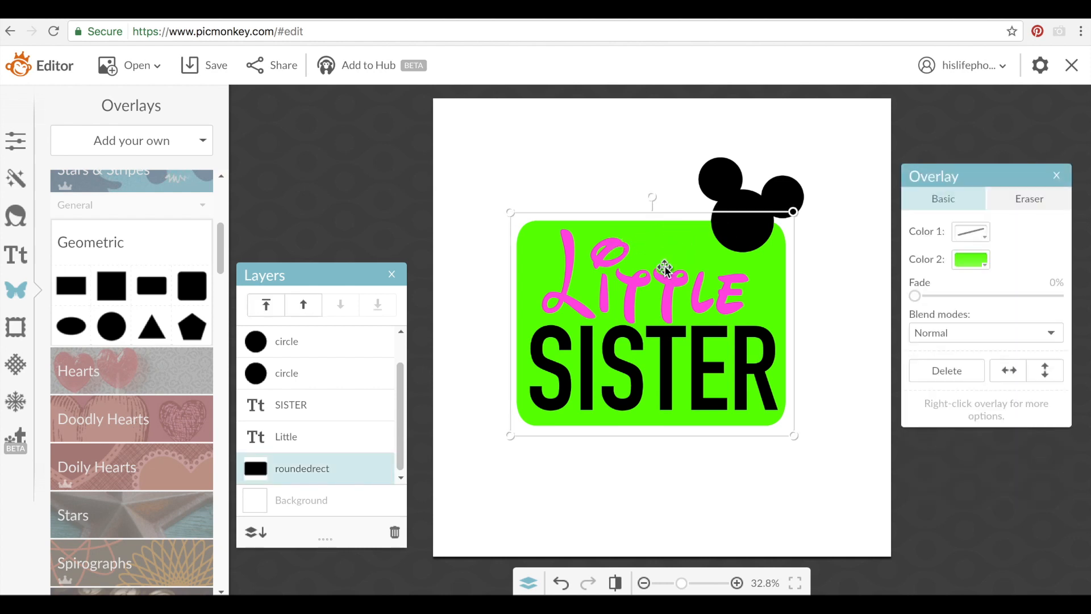
{"action": "key", "text": "Delete"}
{"action": "left_click", "coordinate": [658, 284]}
{"action": "key", "text": "Delete"}
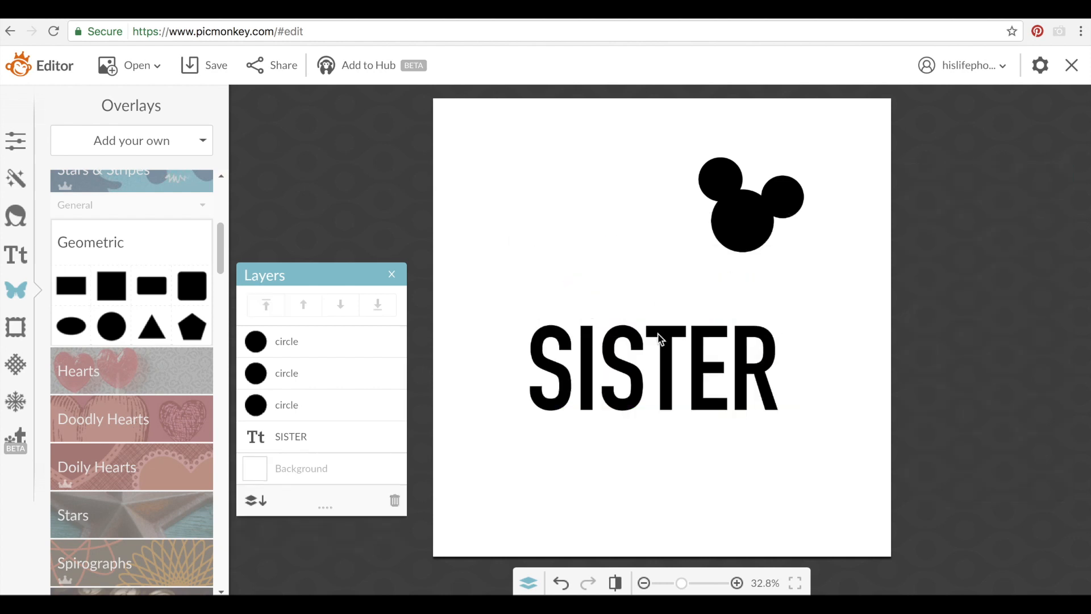
{"action": "left_click", "coordinate": [659, 340]}
{"action": "key", "text": "Delete"}
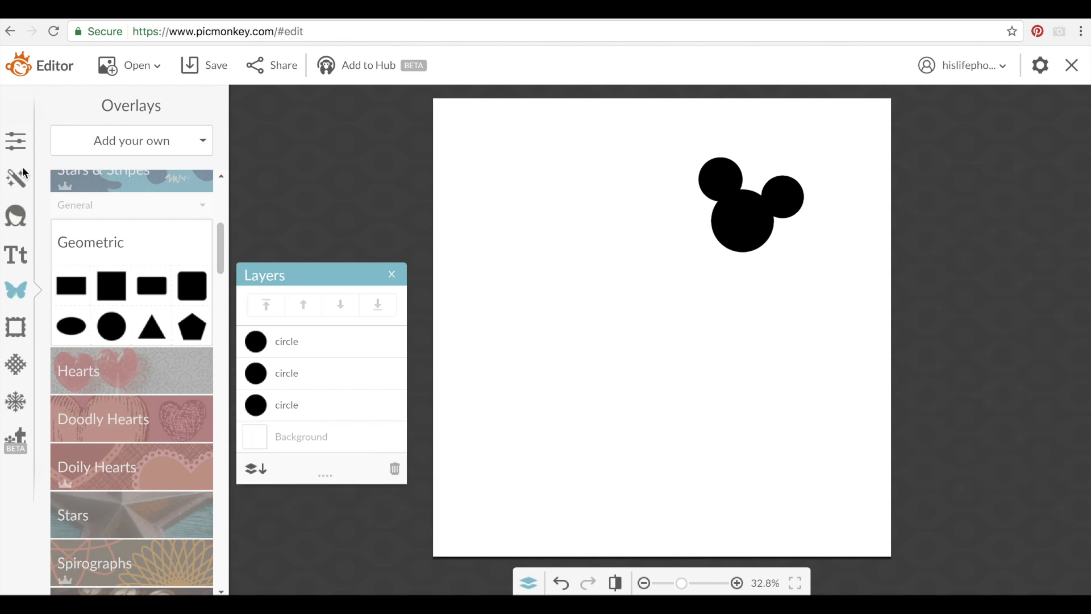
Make the canvas transparent via Canvas Color and apply it
{"action": "left_click", "coordinate": [19, 147]}
{"action": "left_click", "coordinate": [66, 226]}
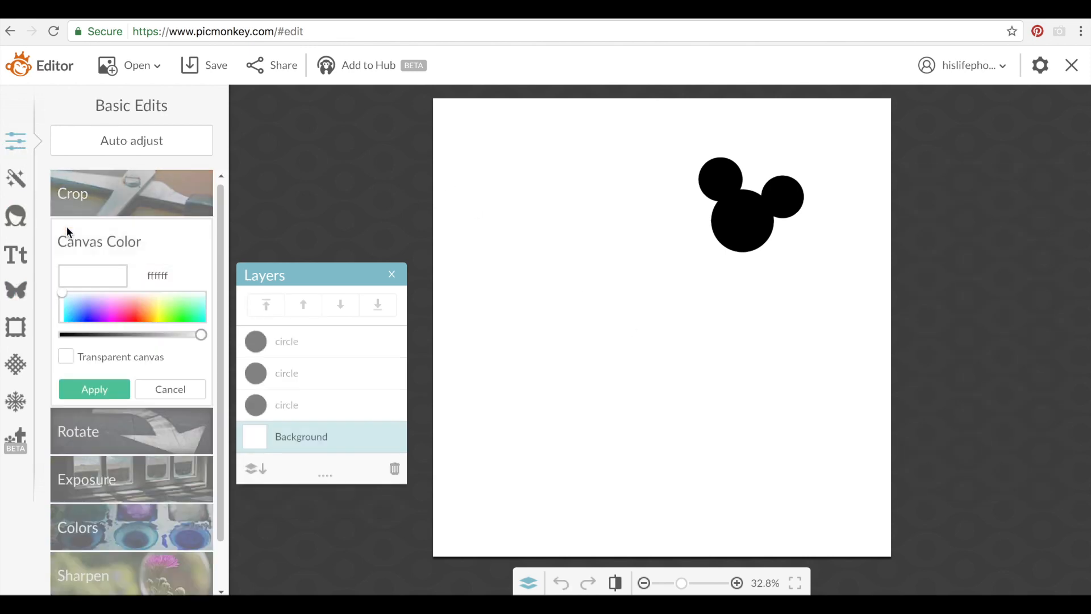
{"action": "left_click", "coordinate": [66, 355]}
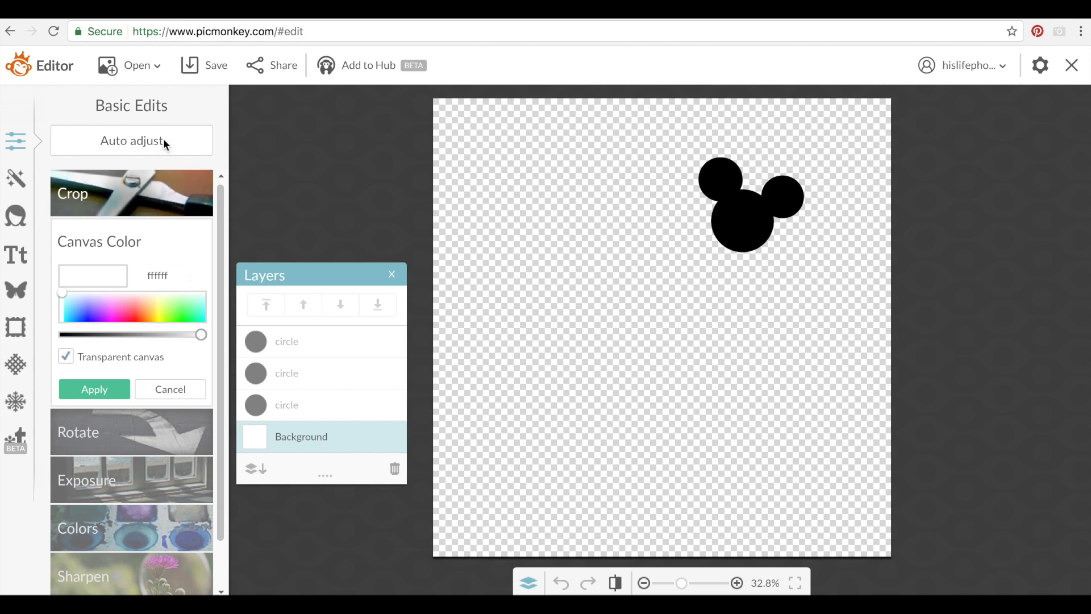
{"action": "left_click", "coordinate": [208, 64]}
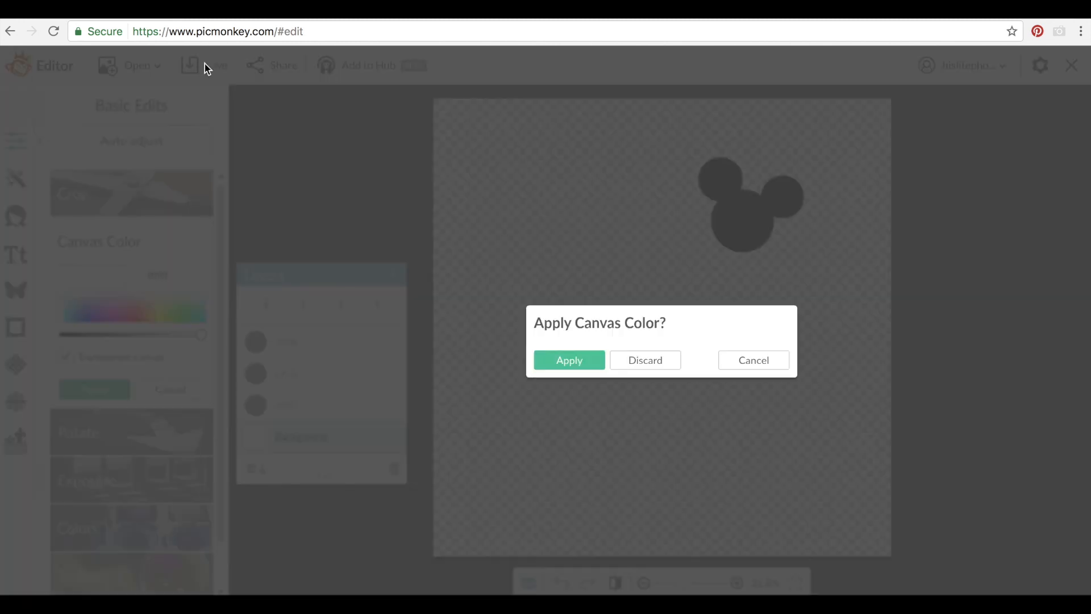
{"action": "left_click", "coordinate": [553, 360]}
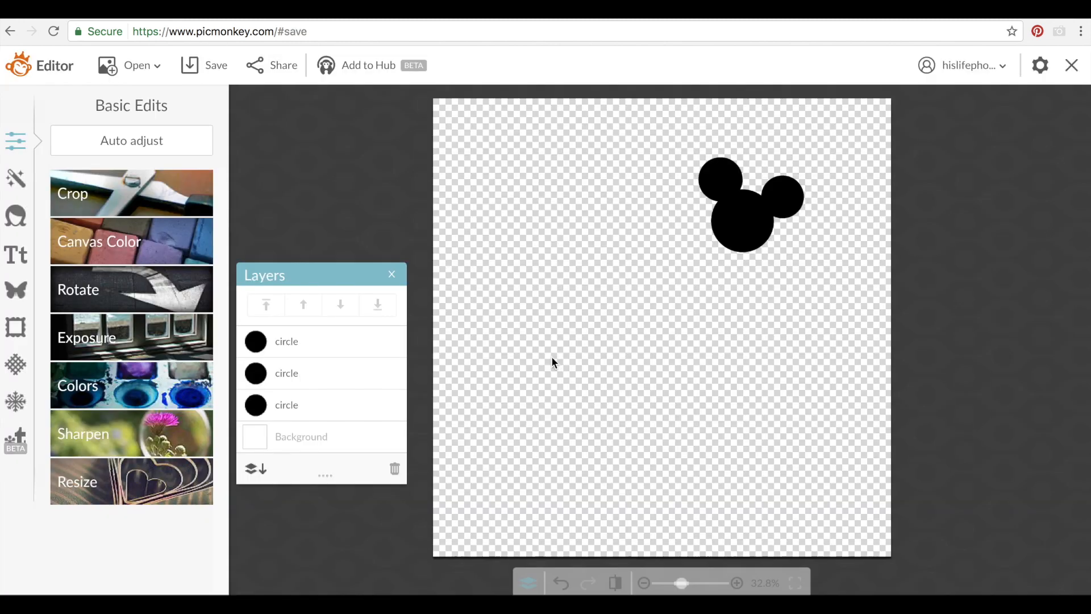
Save the mouse-head image to the Desktop as littlesisterpart1.png
{"action": "double_click", "coordinate": [70, 134]}
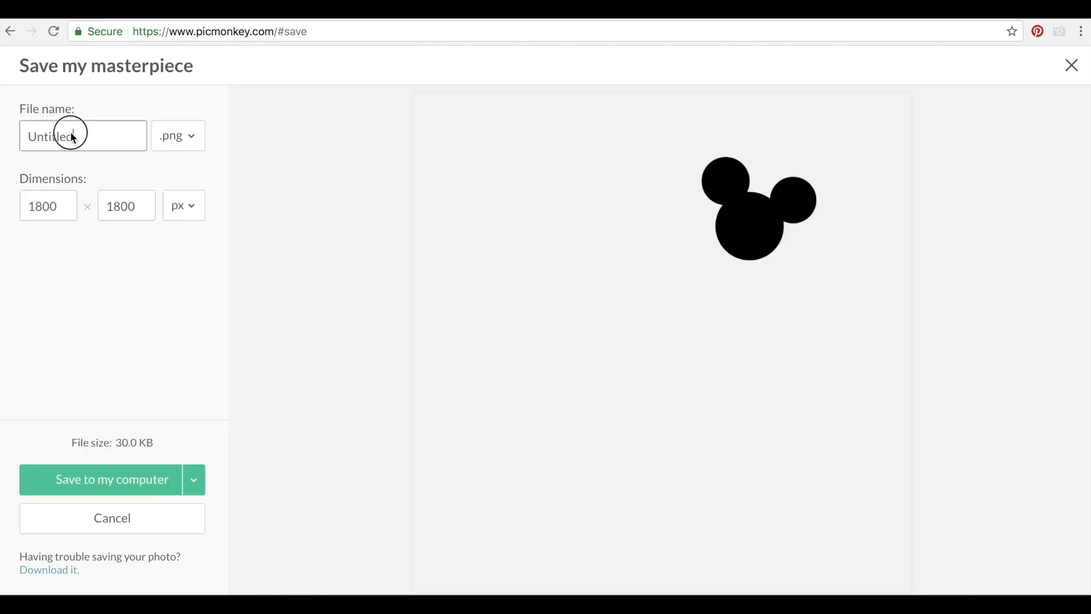
{"action": "type", "text": "mi"}
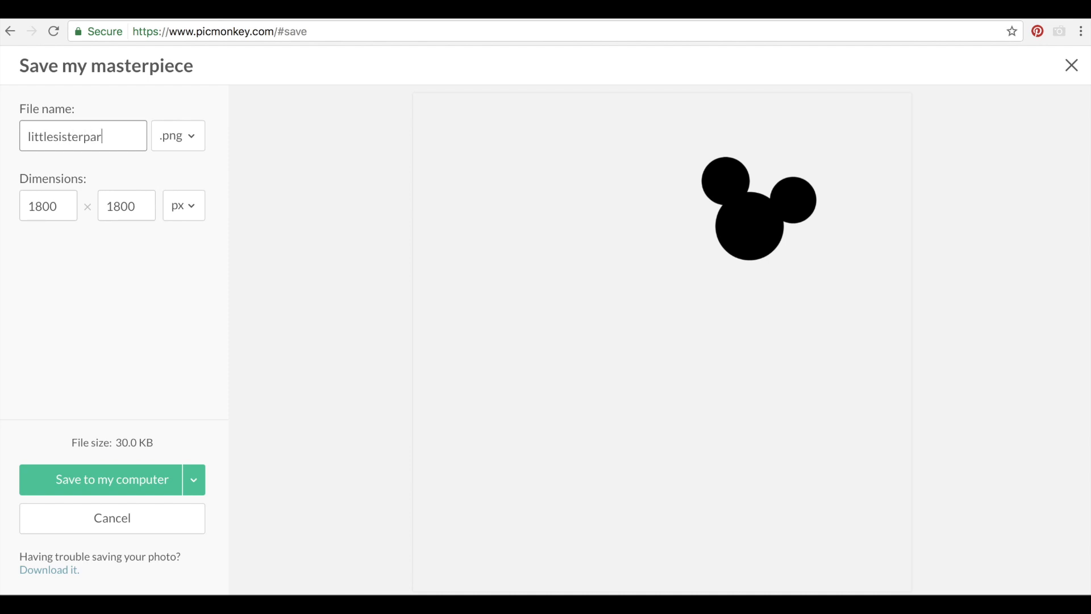
{"action": "left_click", "coordinate": [72, 481]}
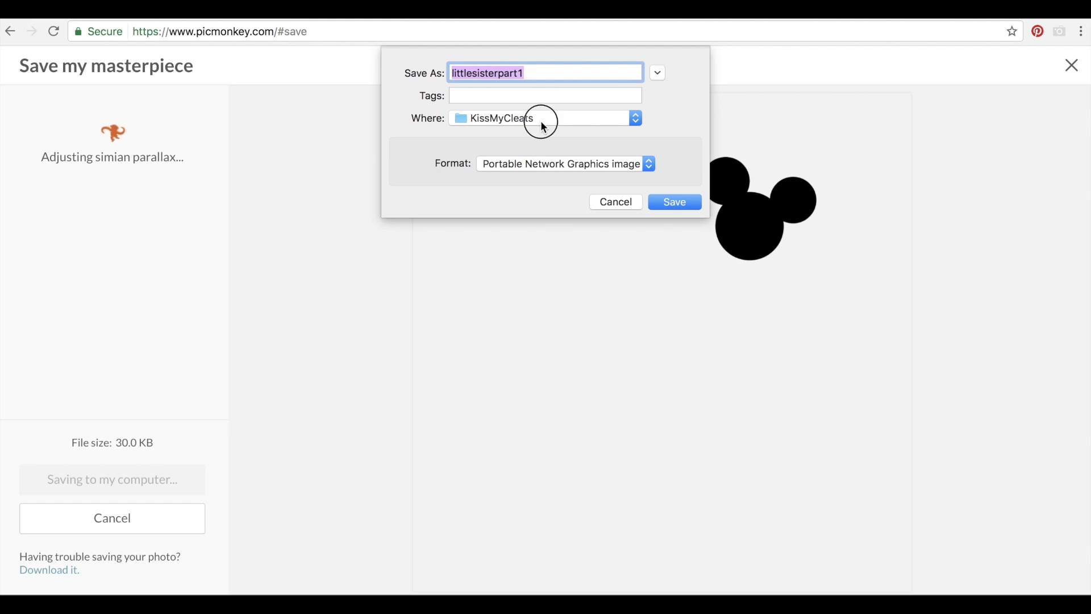
{"action": "left_click", "coordinate": [543, 121]}
{"action": "left_click", "coordinate": [502, 261]}
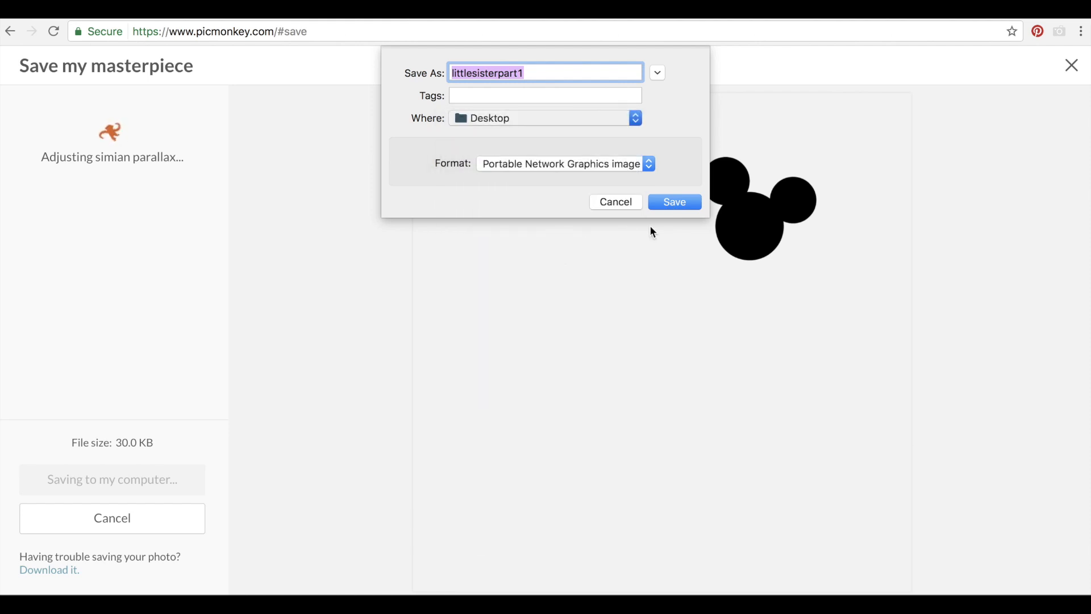
{"action": "left_click", "coordinate": [675, 203]}
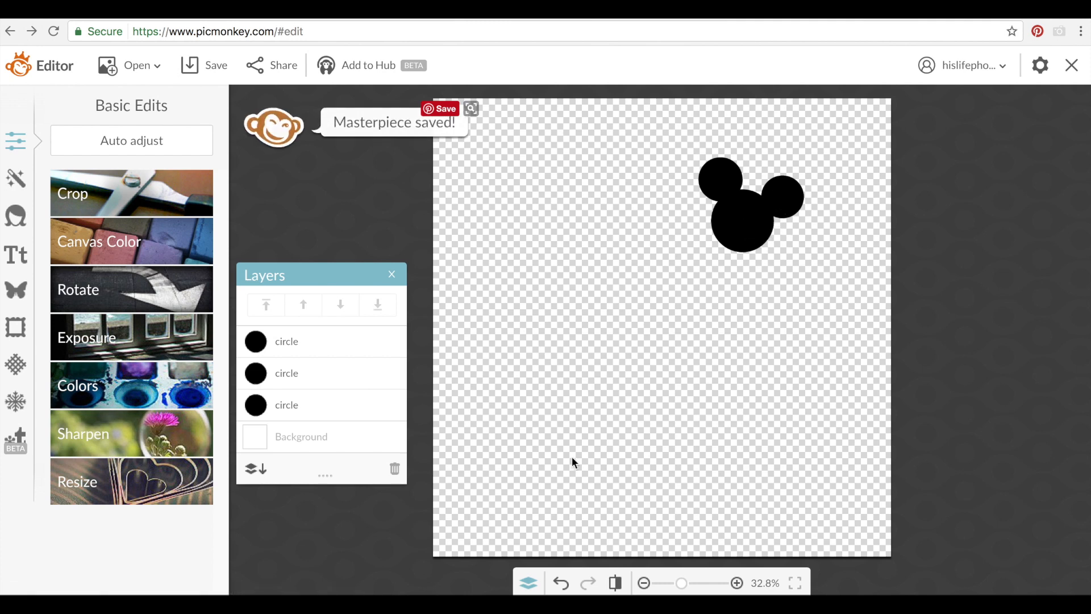
Undo four times to restore the rectangle, pink Little and SISTER text
{"action": "left_click", "coordinate": [561, 578]}
{"action": "left_click", "coordinate": [560, 578]}
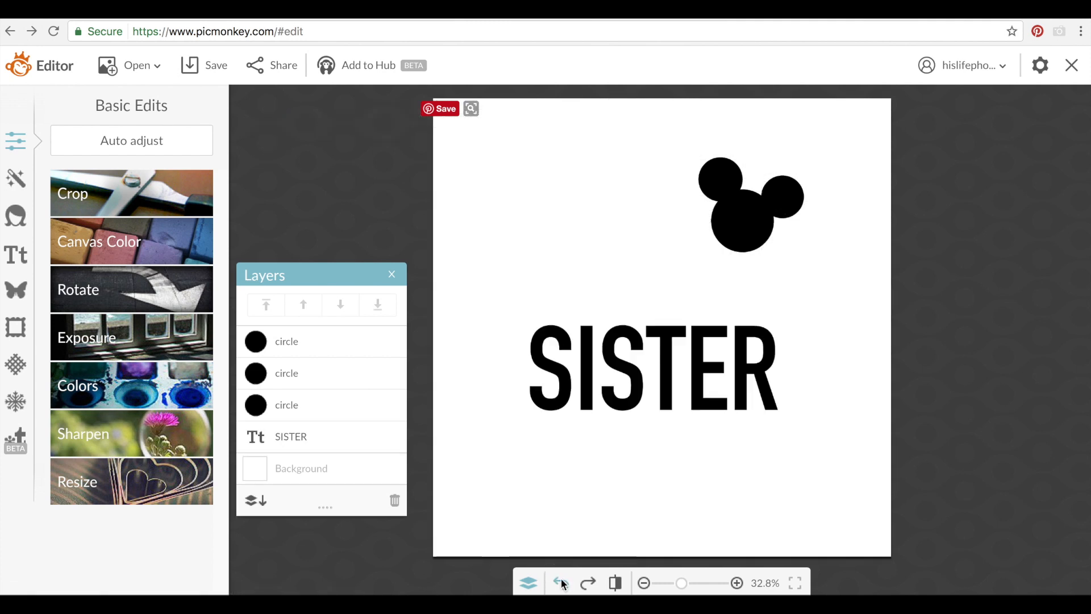
{"action": "left_click", "coordinate": [561, 578]}
{"action": "left_click", "coordinate": [560, 577]}
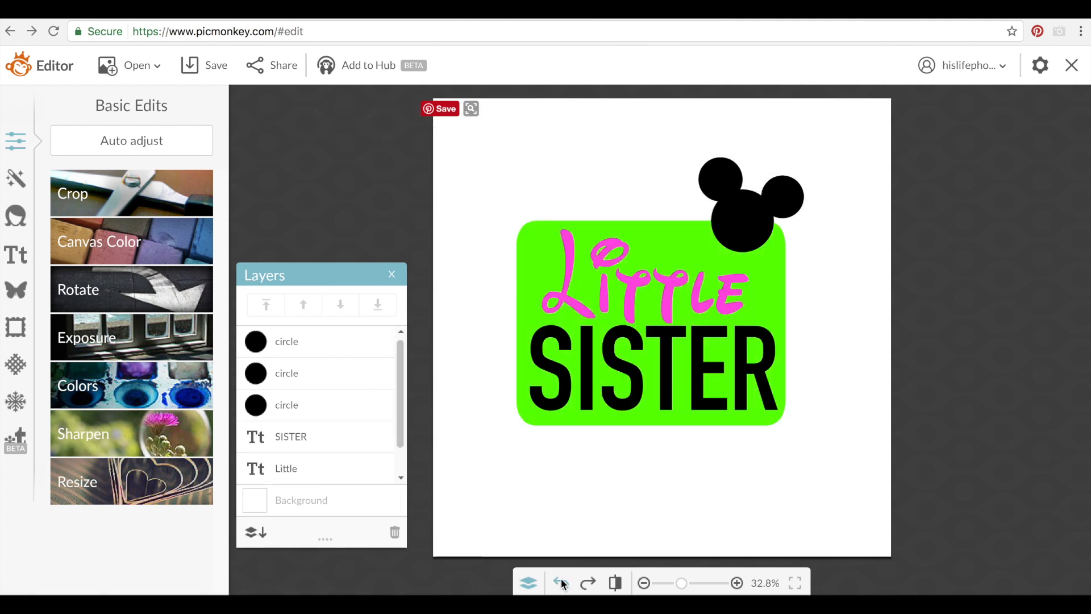
Delete the centre circle and both ear circles of the Mickey head
{"action": "left_click", "coordinate": [760, 235]}
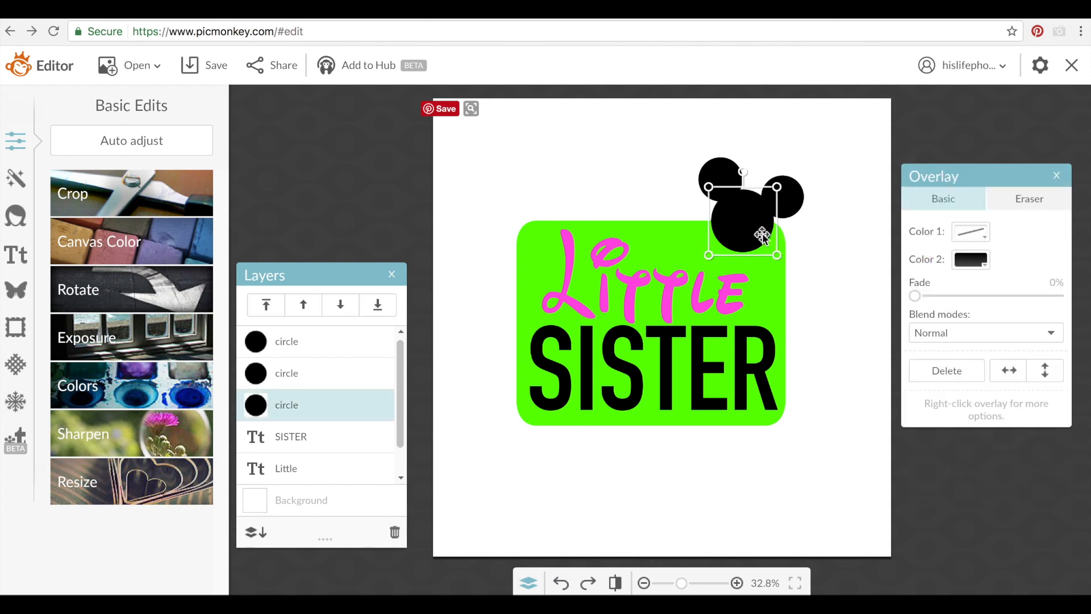
{"action": "key", "text": "Delete"}
{"action": "left_click", "coordinate": [782, 214]}
{"action": "key", "text": "Delete"}
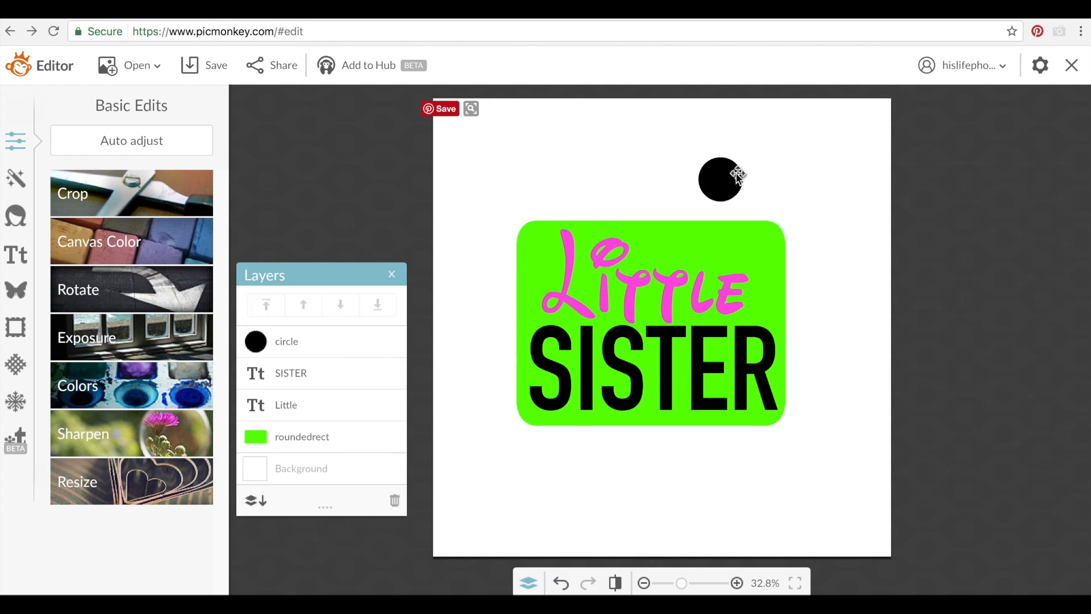
{"action": "left_click", "coordinate": [729, 178]}
{"action": "key", "text": "Delete"}
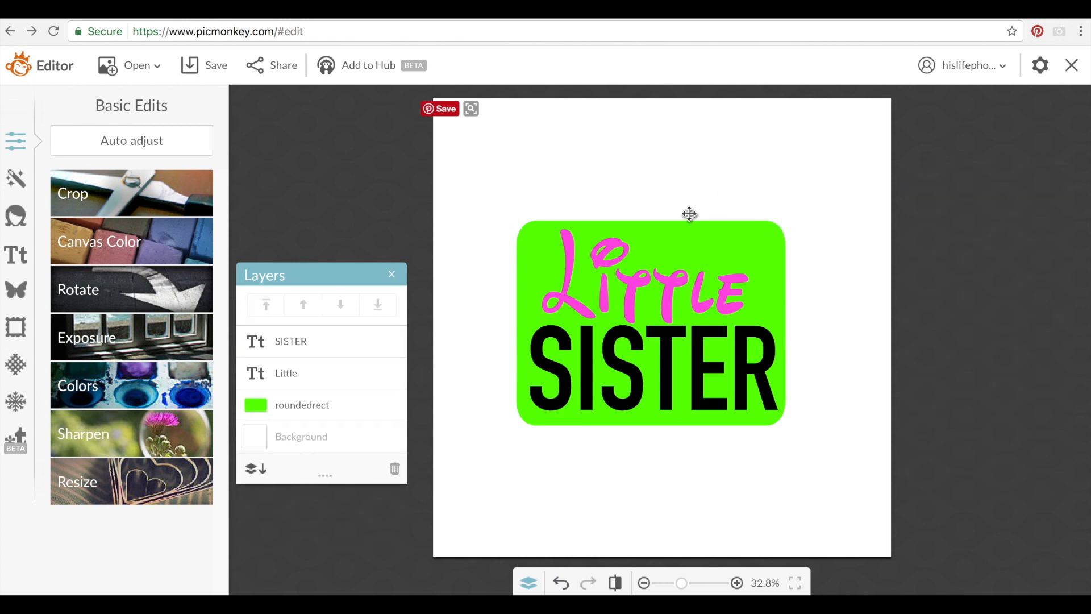
Set the canvas color to transparent and apply it
{"action": "left_click", "coordinate": [79, 240]}
{"action": "left_click", "coordinate": [65, 354]}
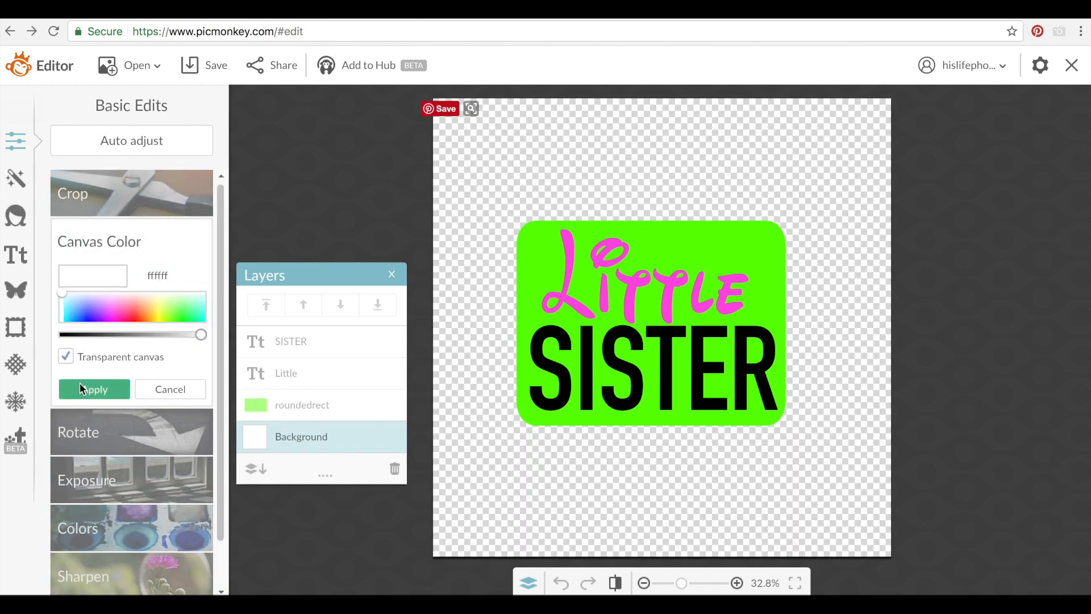
{"action": "left_click", "coordinate": [80, 384]}
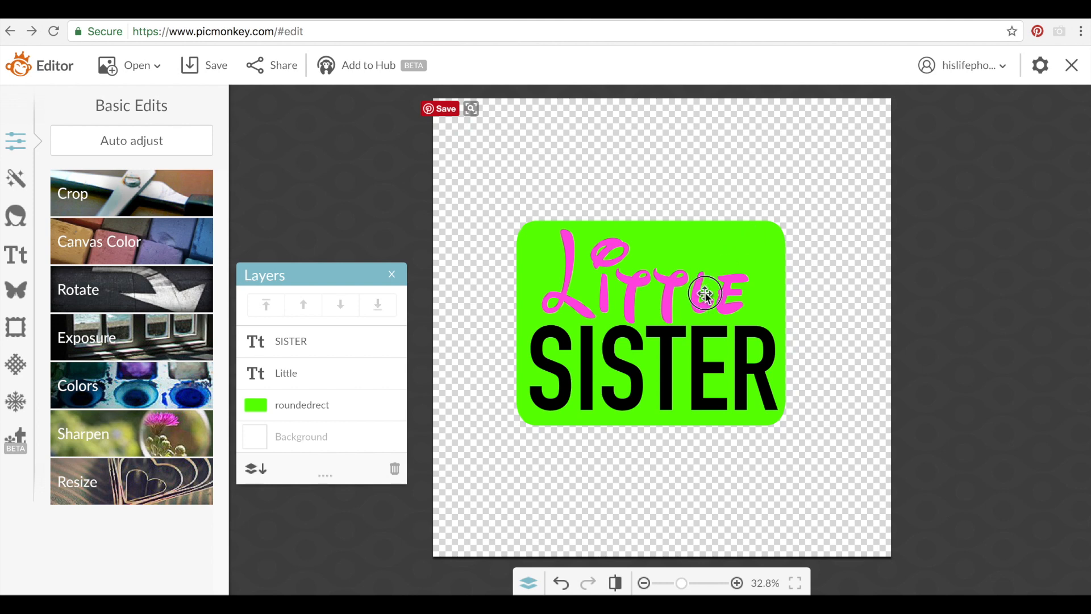
Delete the Little and SISTER text, leaving only the green rectangle
{"action": "left_click", "coordinate": [705, 295]}
{"action": "key", "text": "Delete"}
{"action": "left_click", "coordinate": [687, 343]}
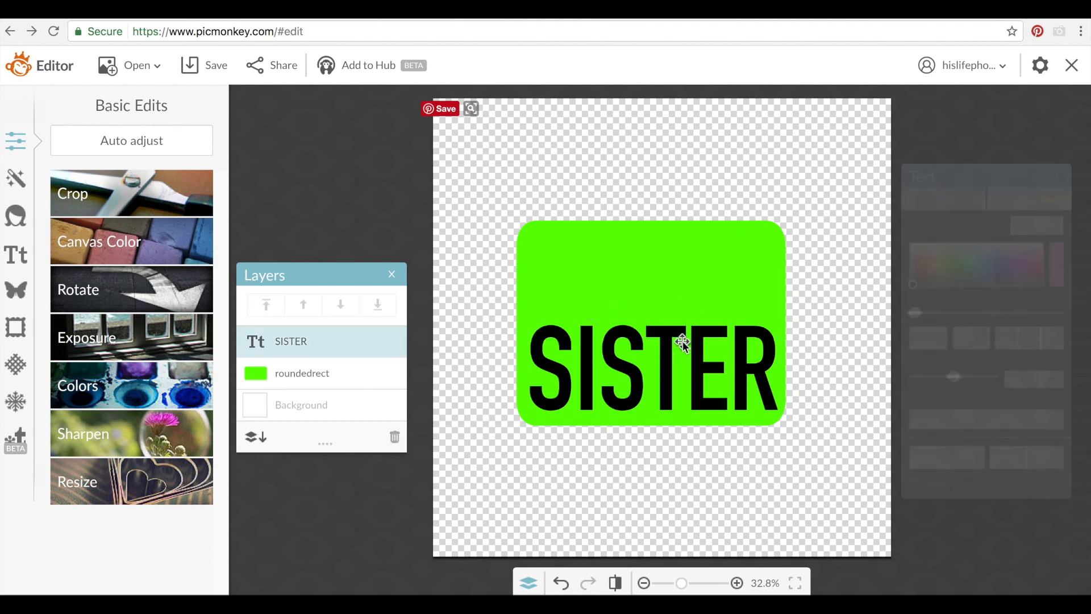
{"action": "key", "text": "Delete"}
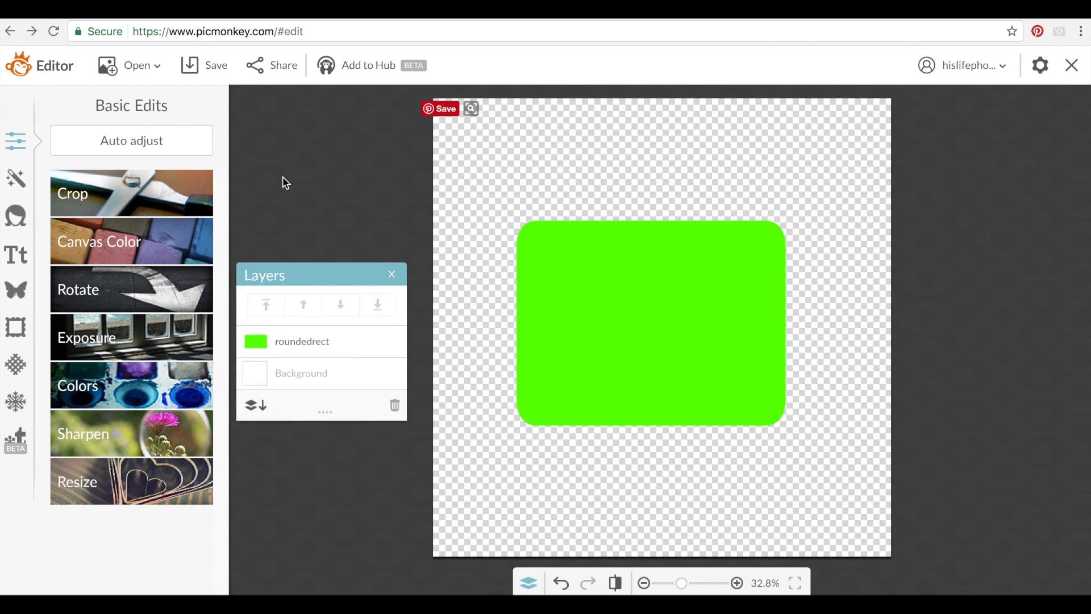
Save the rectangle-only image to the computer as littlepartsisterpart2.png
{"action": "left_click", "coordinate": [214, 71]}
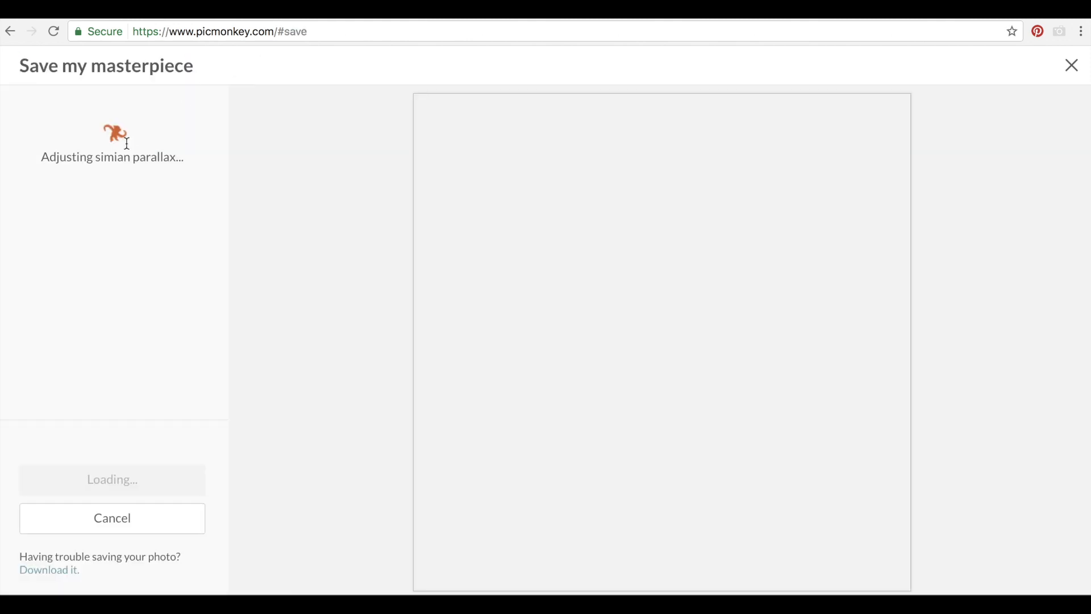
{"action": "left_click_drag", "start_coordinate": [117, 134], "coordinate": [3, 128]}
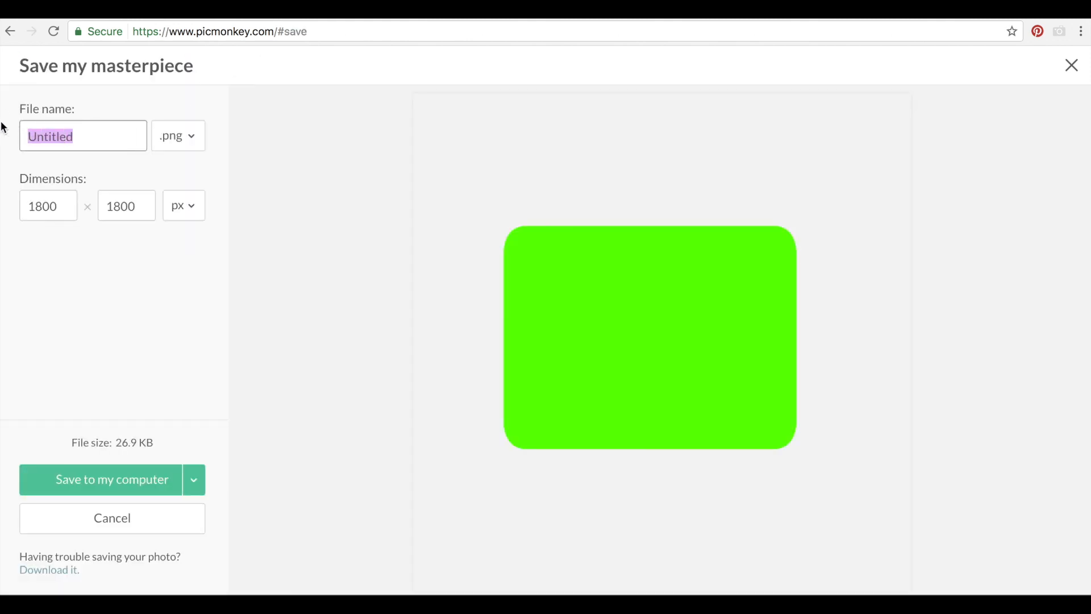
{"action": "type", "text": "lit"}
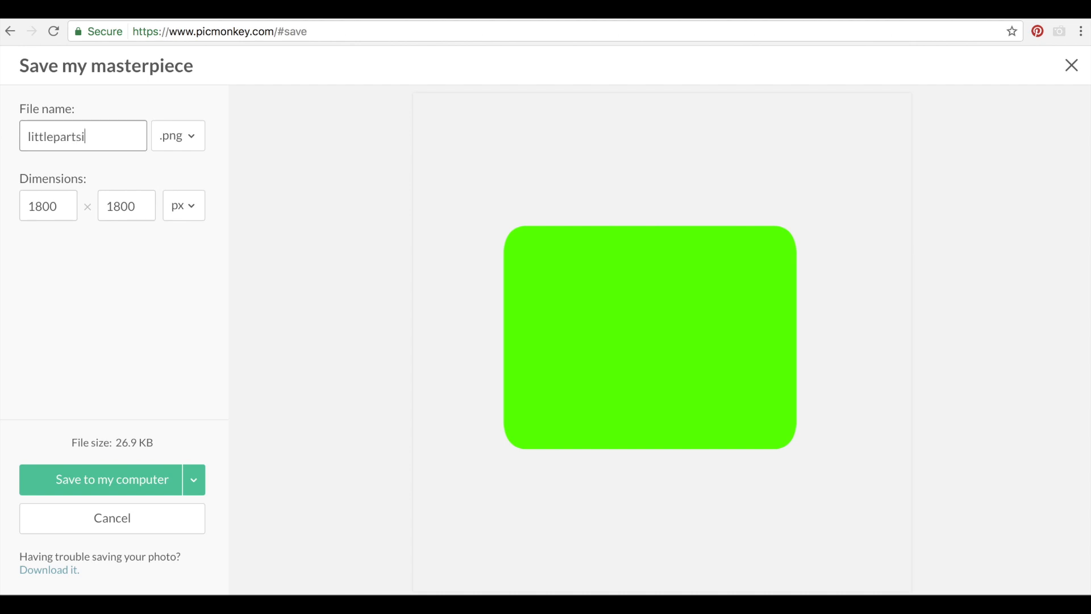
{"action": "type", "text": "tlepartsisterpart23"}
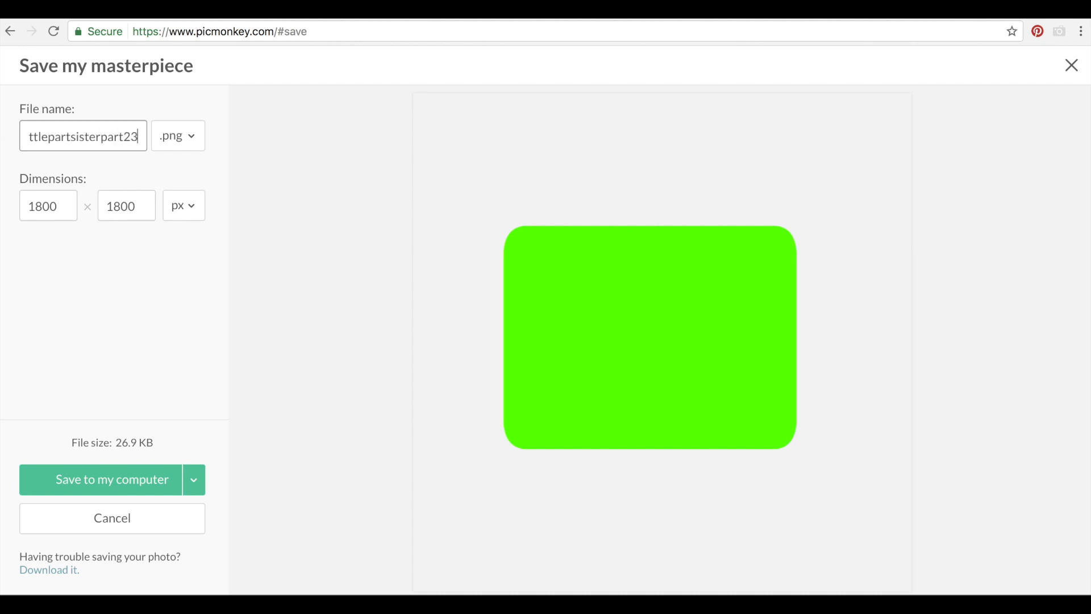
{"action": "key", "text": "BackSpace"}
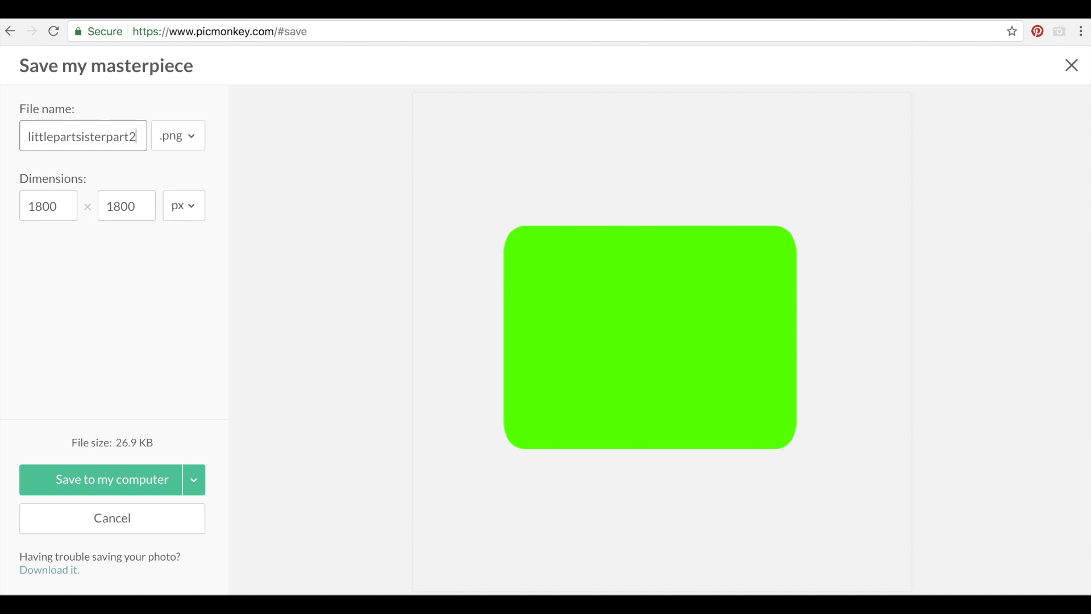
{"action": "left_click", "coordinate": [79, 479]}
{"action": "left_click", "coordinate": [673, 206]}
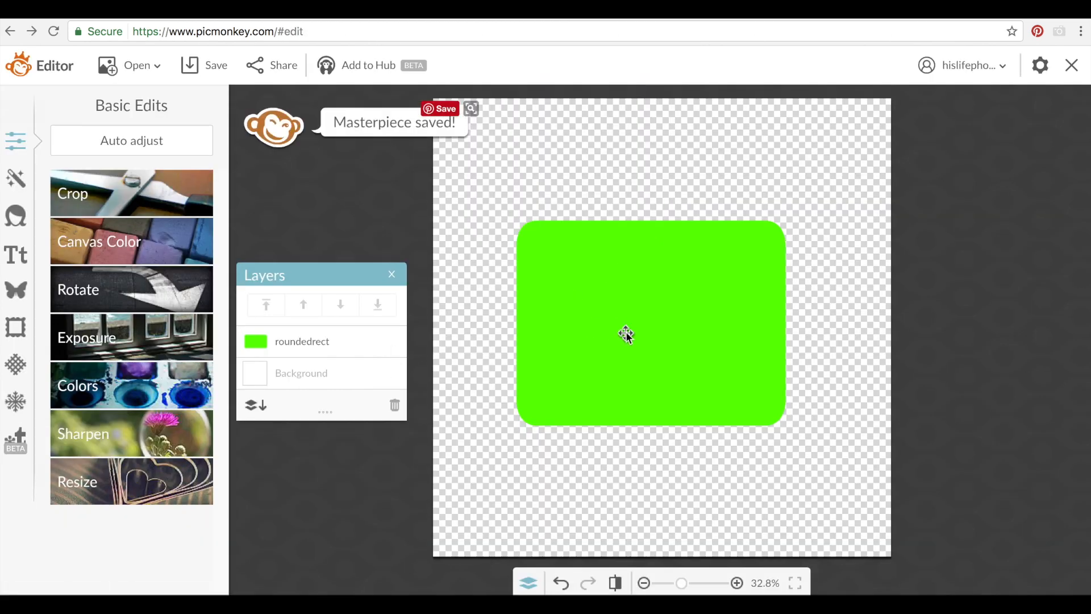
Undo twice to restore the Little and SISTER text, then delete the green rectangle
{"action": "left_click", "coordinate": [561, 588]}
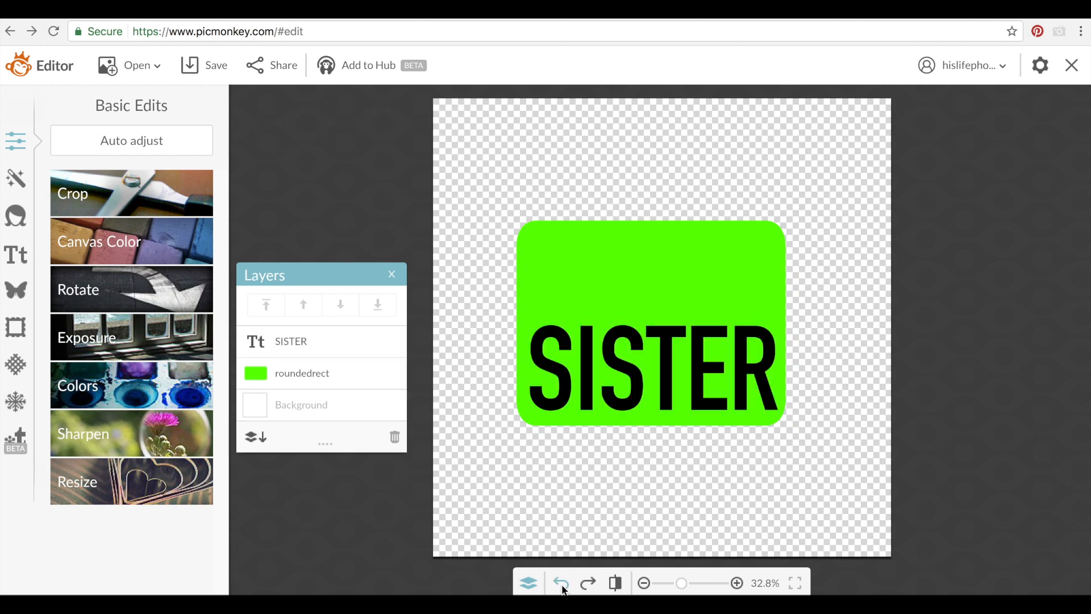
{"action": "left_click", "coordinate": [562, 589]}
{"action": "left_click", "coordinate": [528, 271]}
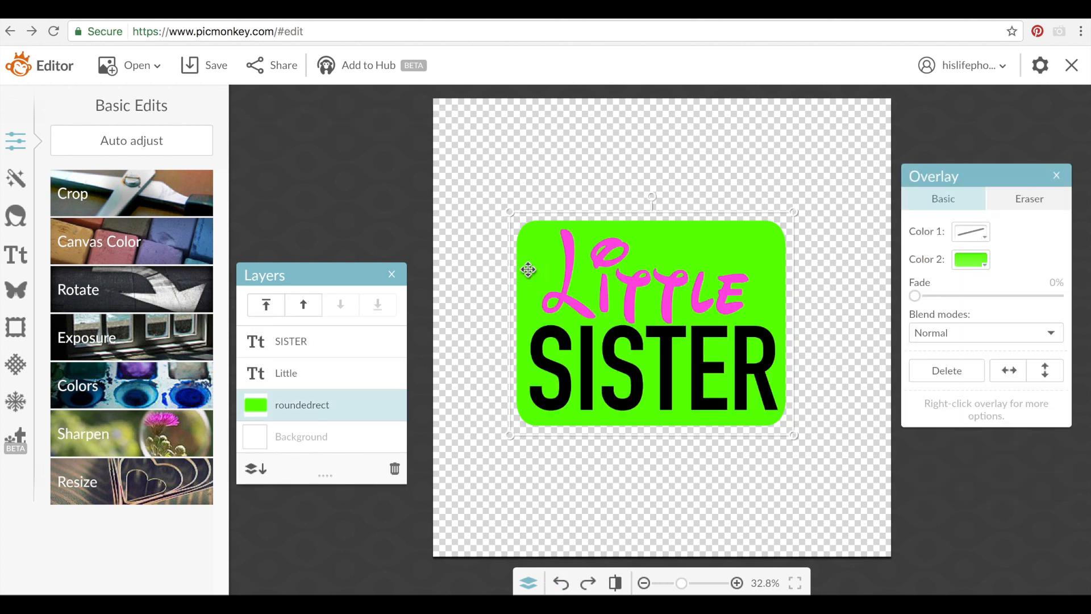
{"action": "key", "text": "Delete"}
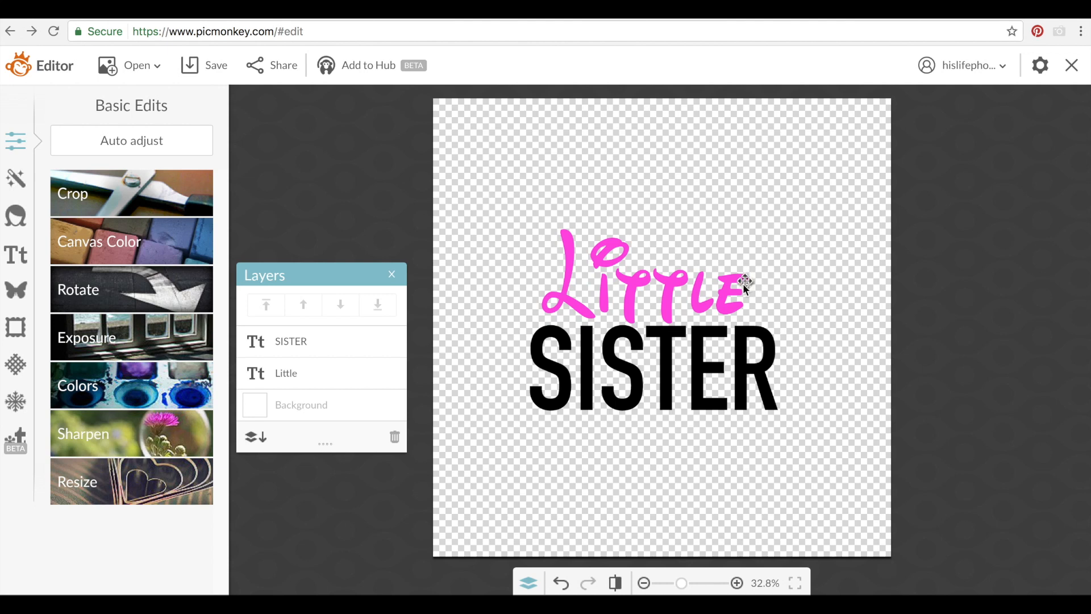
Reposition pink Little so it sits just above black SISTER
{"action": "left_click", "coordinate": [668, 298]}
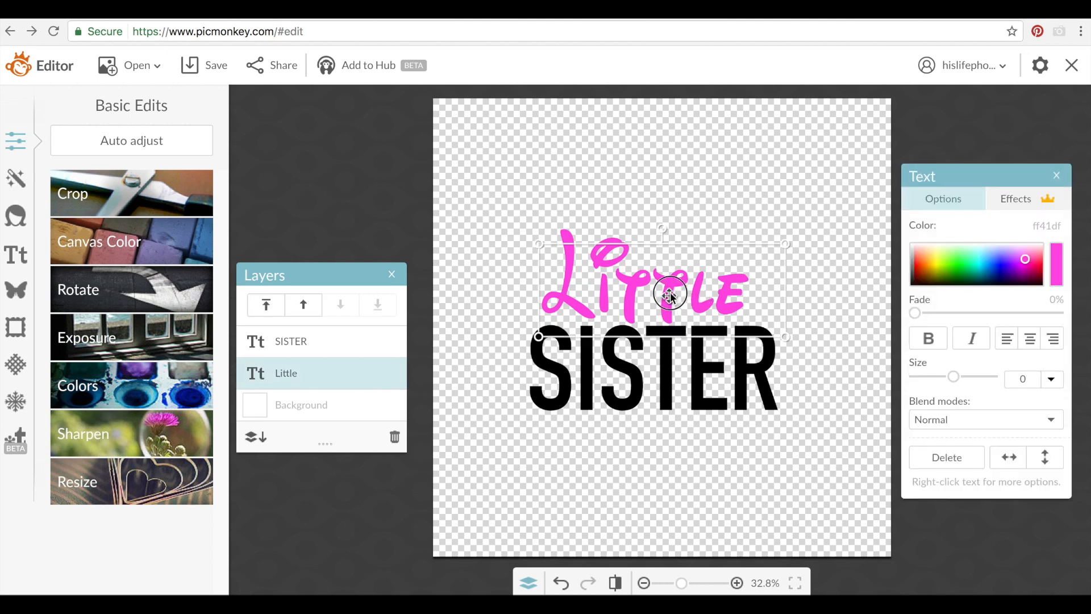
{"action": "mouse_move", "coordinate": [670, 297]}
{"action": "left_mouse_down"}
{"action": "mouse_move", "coordinate": [663, 288]}
{"action": "mouse_move", "coordinate": [670, 294]}
{"action": "left_mouse_up"}
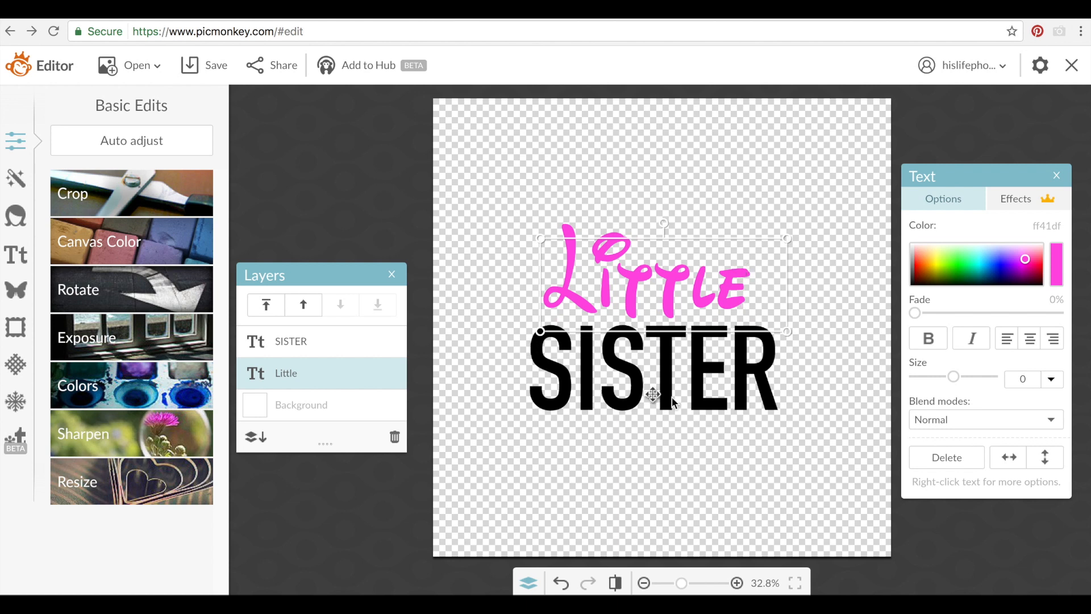
{"action": "left_click_drag", "start_coordinate": [668, 302], "coordinate": [675, 305]}
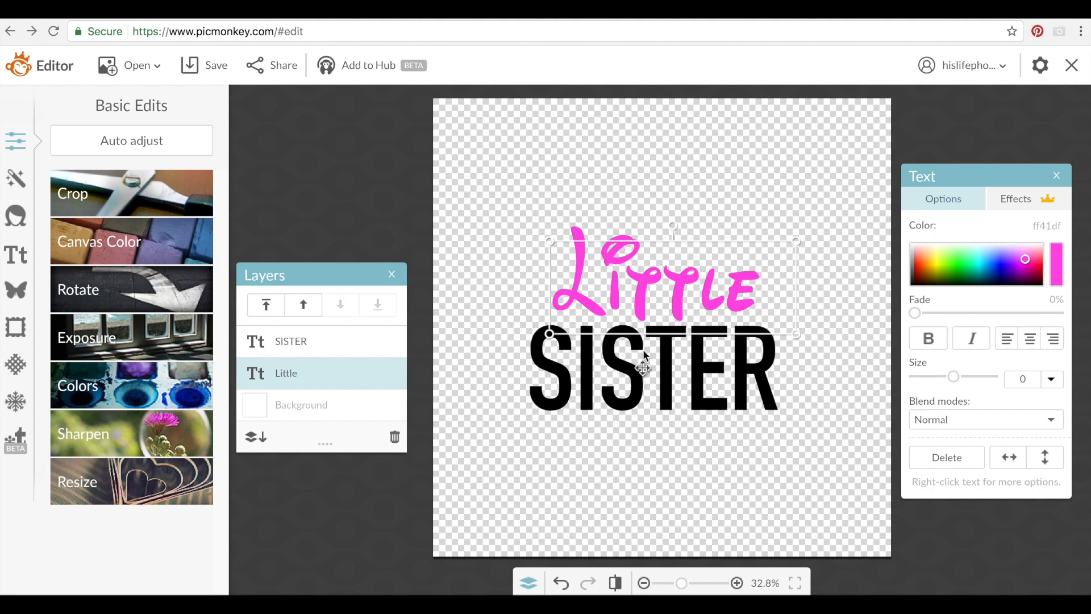
{"action": "left_click_drag", "start_coordinate": [628, 312], "coordinate": [636, 282]}
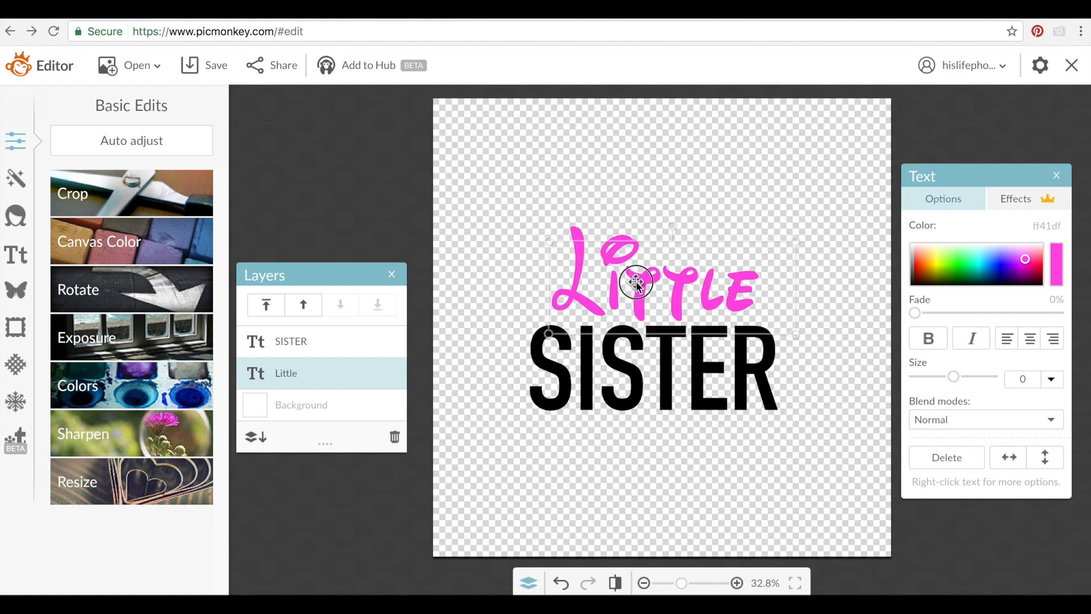
{"action": "double_click", "coordinate": [635, 281]}
{"action": "left_click", "coordinate": [525, 296]}
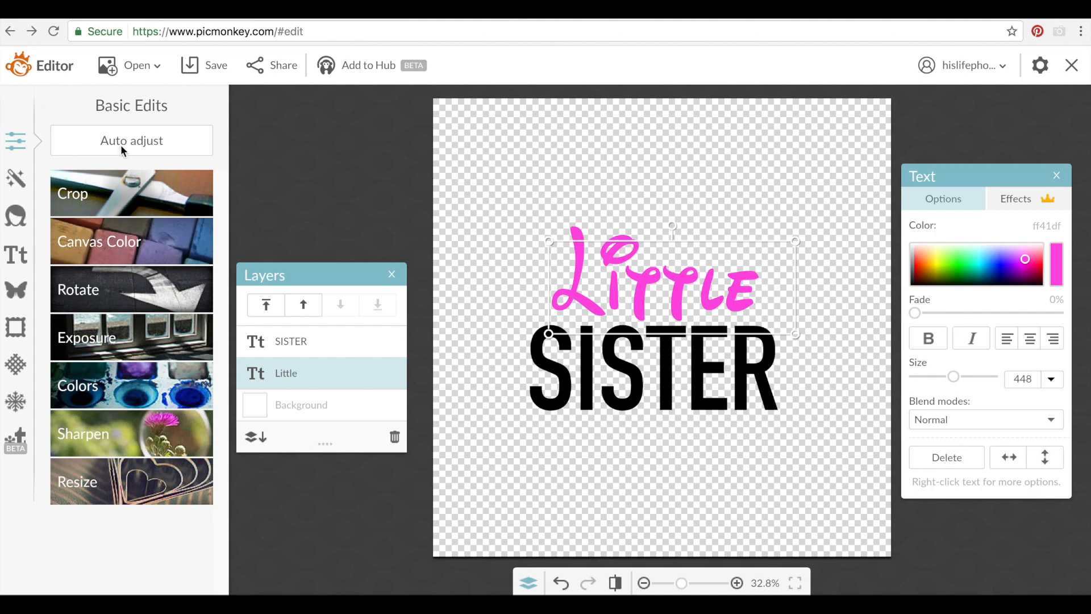
Save the text design as littlesisterpart3.png, then head to Cricut Design Space
{"action": "left_click", "coordinate": [213, 59]}
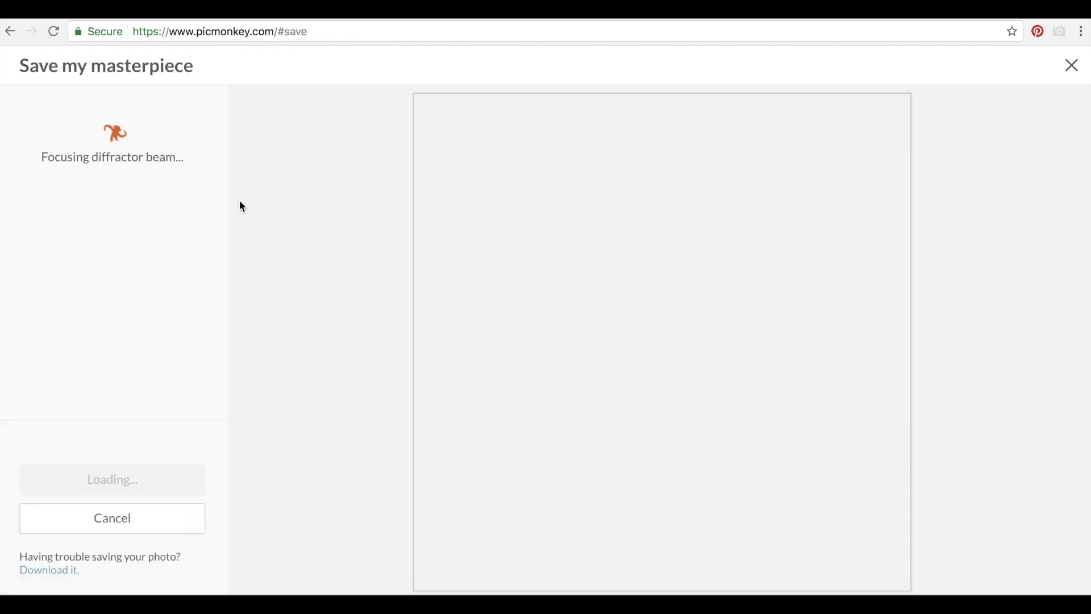
{"action": "left_click_drag", "start_coordinate": [131, 137], "coordinate": [24, 125]}
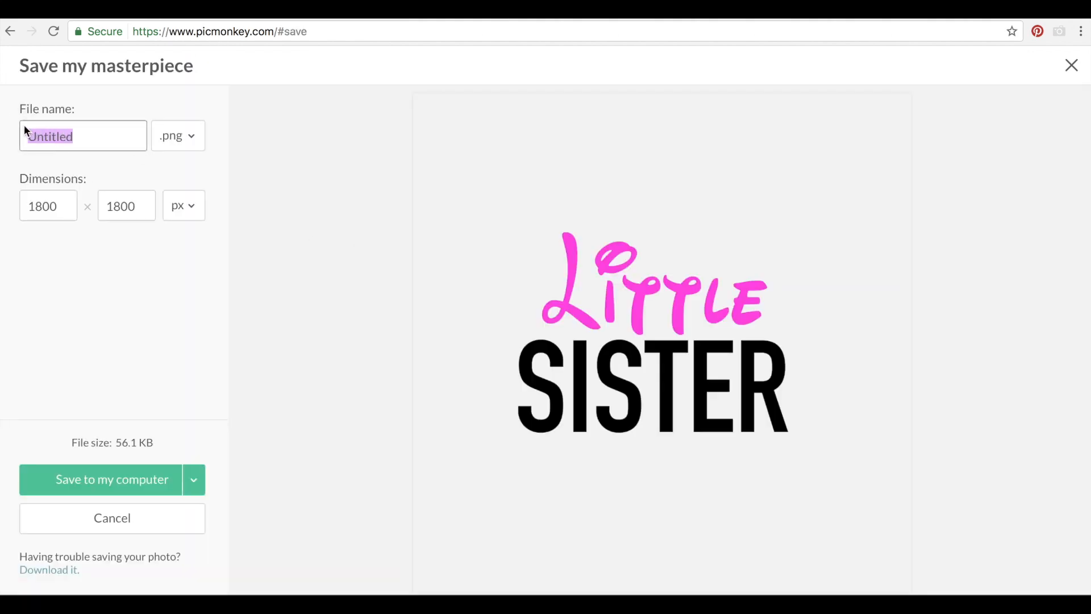
{"action": "type", "text": "little"}
{"action": "left_click", "coordinate": [62, 479]}
{"action": "left_click", "coordinate": [662, 200]}
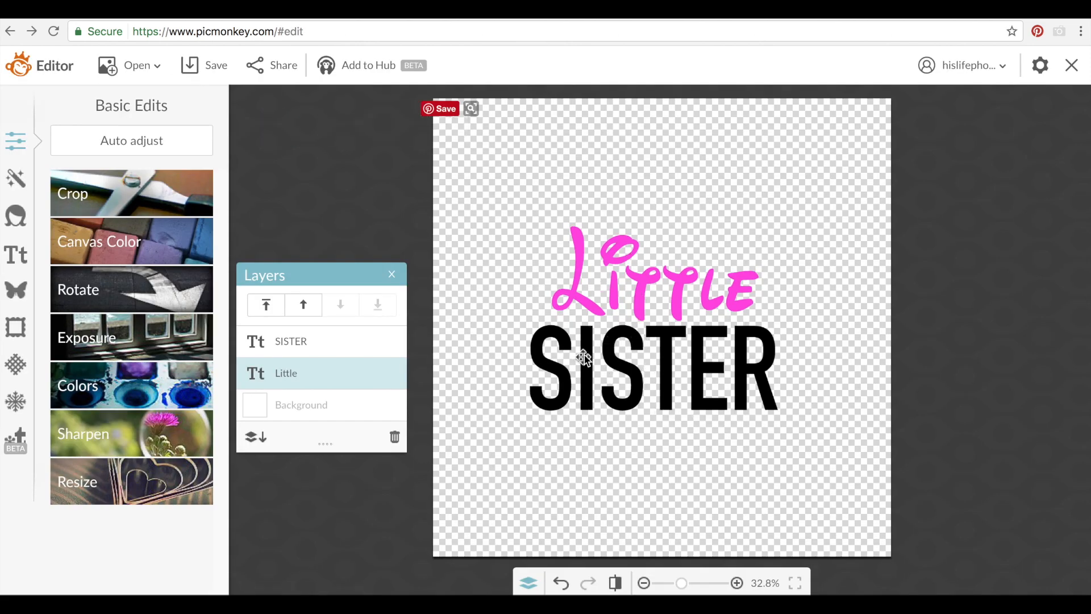
{"action": "left_click", "coordinate": [331, 33]}
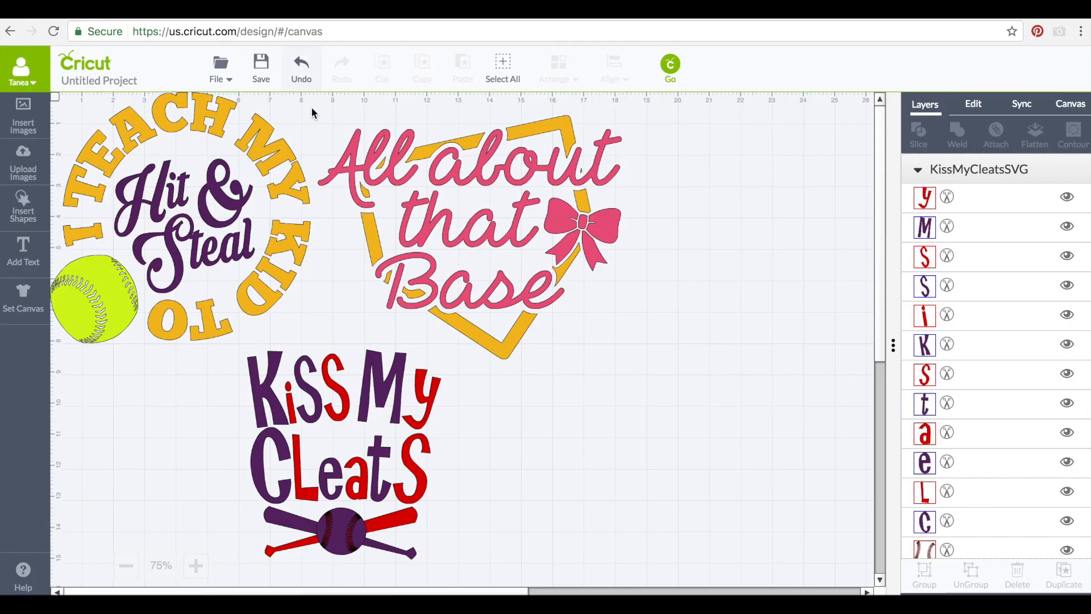
Save the current Cricut project under the name shirts
{"action": "left_click", "coordinate": [221, 63]}
{"action": "left_click", "coordinate": [263, 65]}
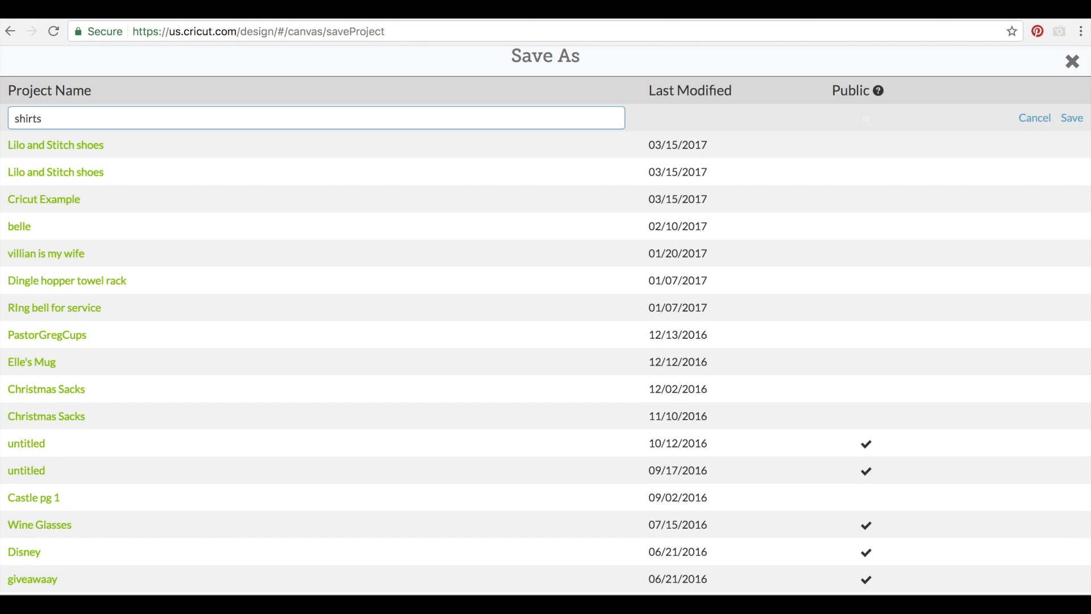
{"action": "left_click", "coordinate": [1072, 117]}
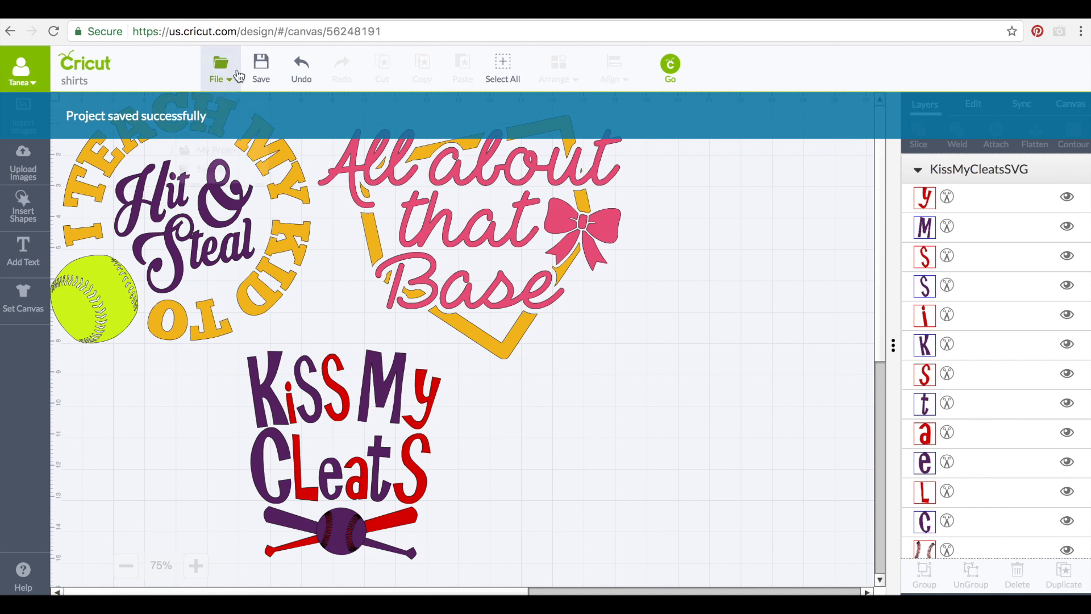
Start a new blank project from the File menu
{"action": "left_click", "coordinate": [222, 71]}
{"action": "left_click", "coordinate": [208, 129]}
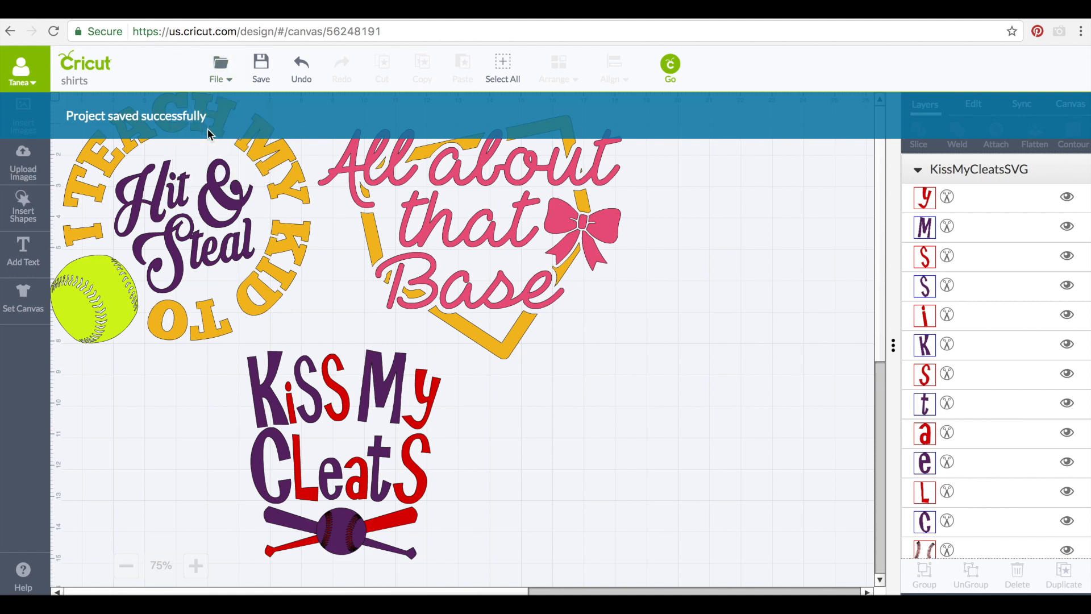
{"action": "left_click", "coordinate": [226, 68]}
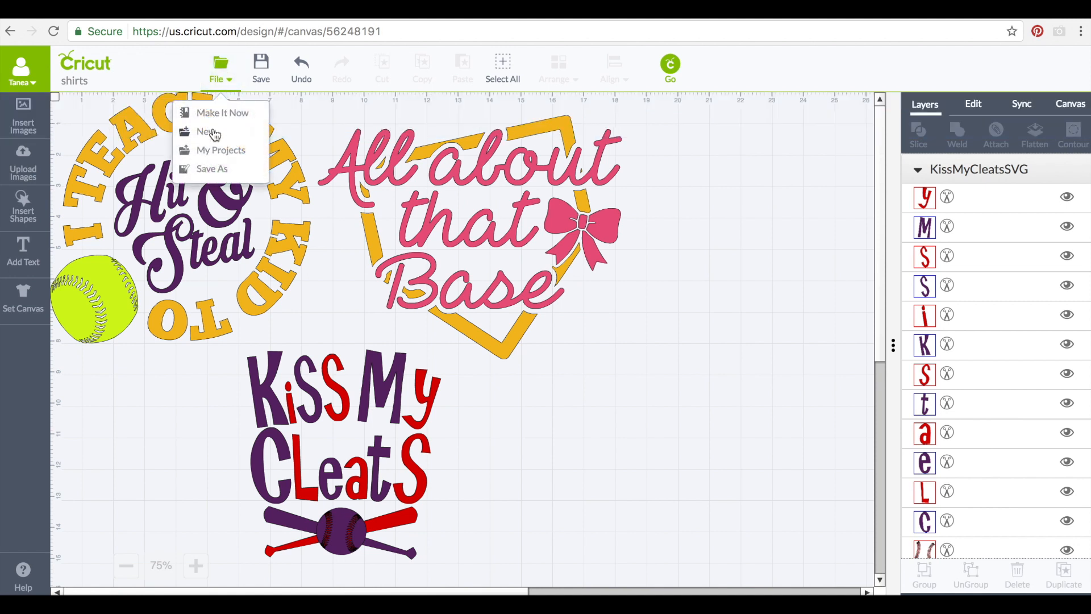
{"action": "left_click", "coordinate": [214, 131]}
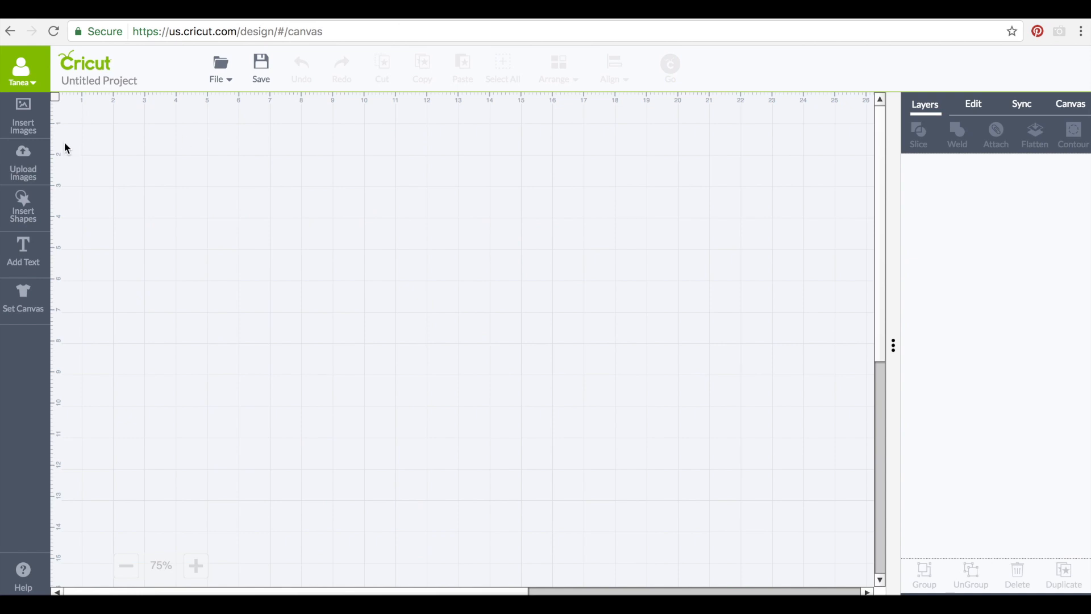
Upload littlesisterpart3.png from the computer as a basic image
{"action": "left_click", "coordinate": [26, 159]}
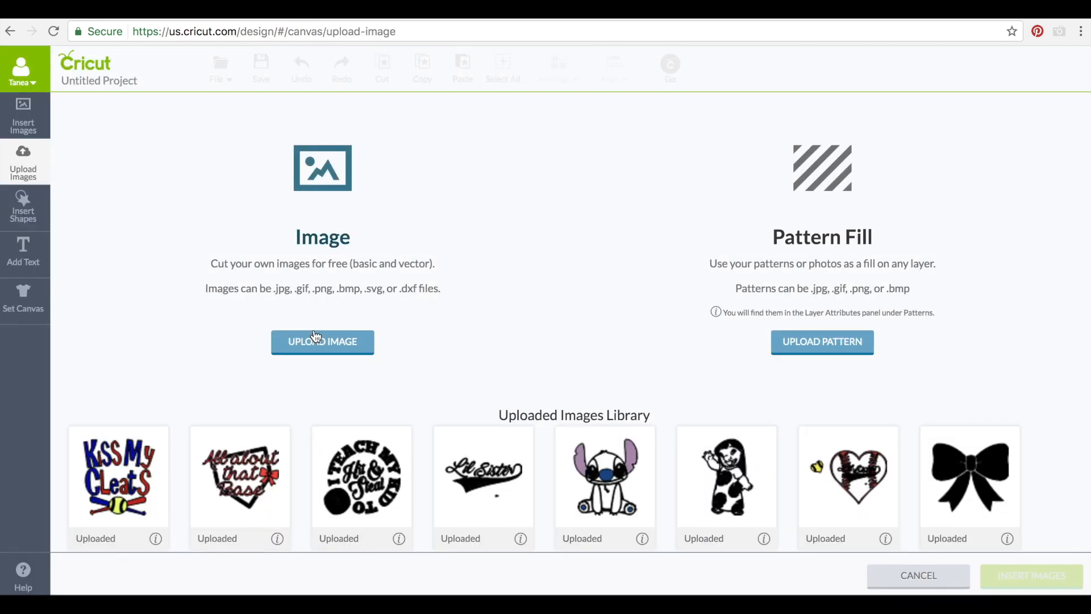
{"action": "left_click", "coordinate": [313, 347]}
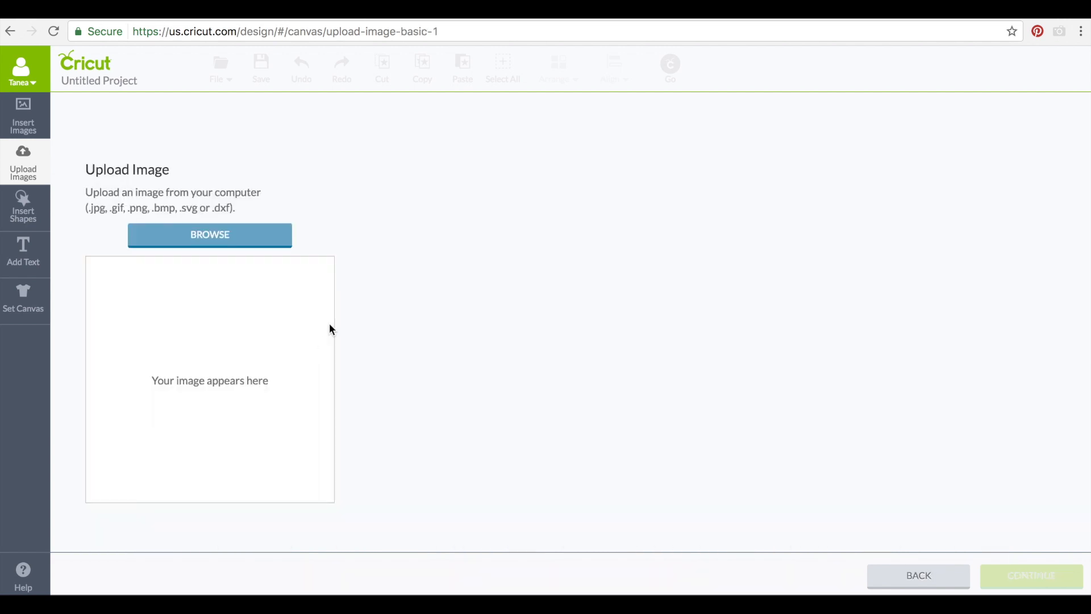
{"action": "left_click", "coordinate": [241, 239]}
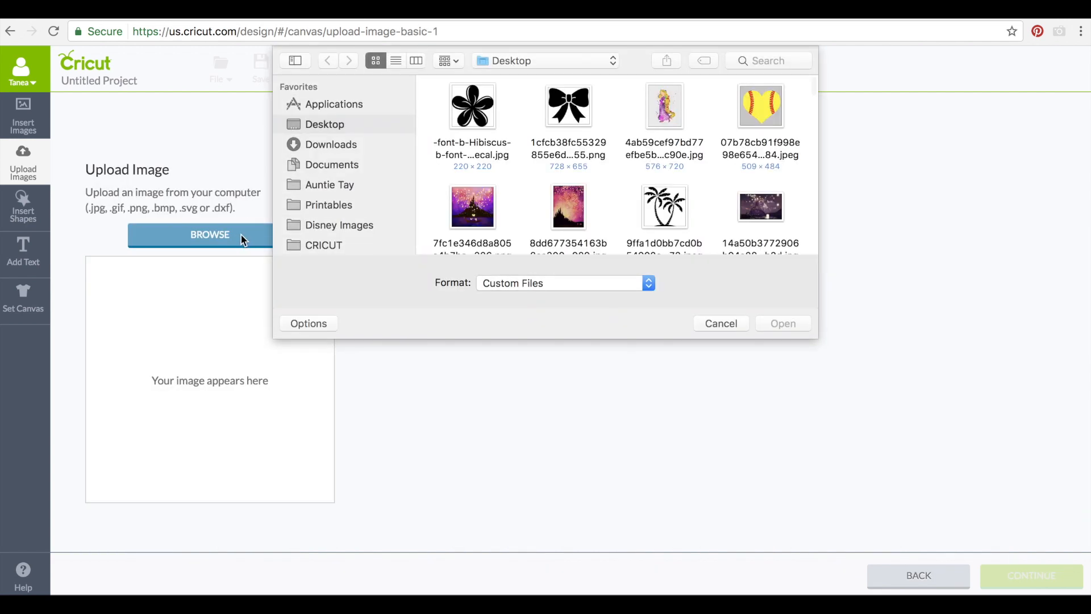
{"action": "scroll", "coordinate": [622, 166], "scroll_direction": "down", "scroll_amount": 10}
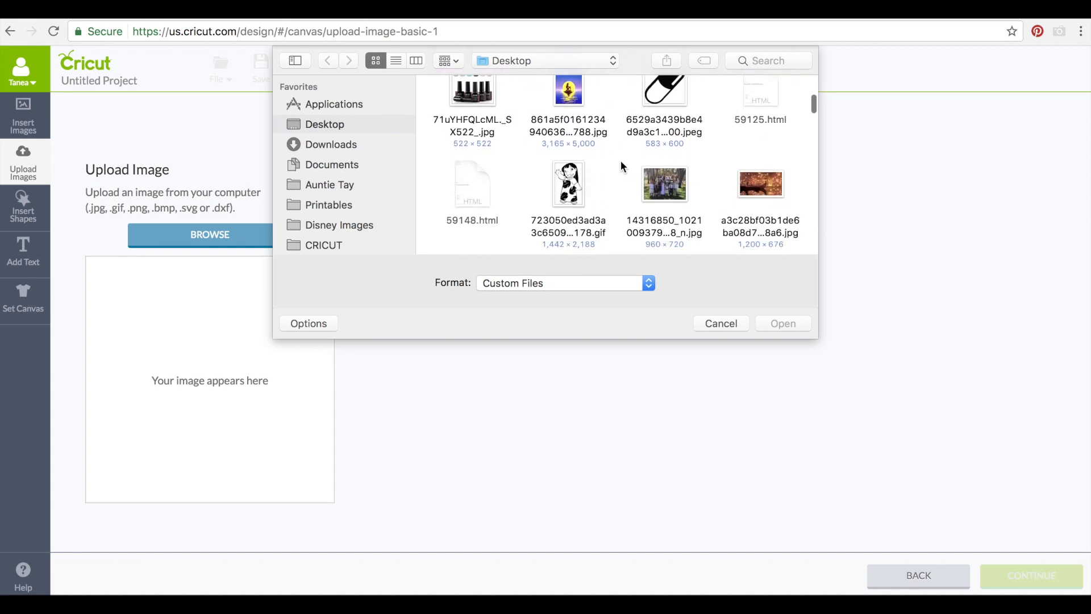
{"action": "scroll", "coordinate": [620, 155], "scroll_direction": "down", "scroll_amount": 10}
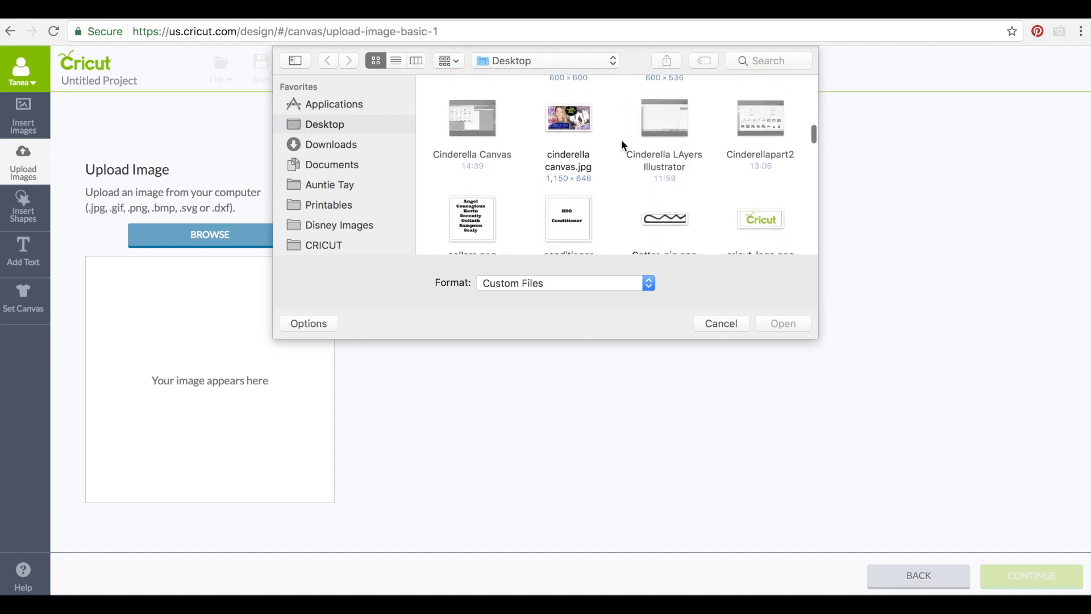
{"action": "scroll", "coordinate": [622, 145], "scroll_direction": "down", "scroll_amount": 10}
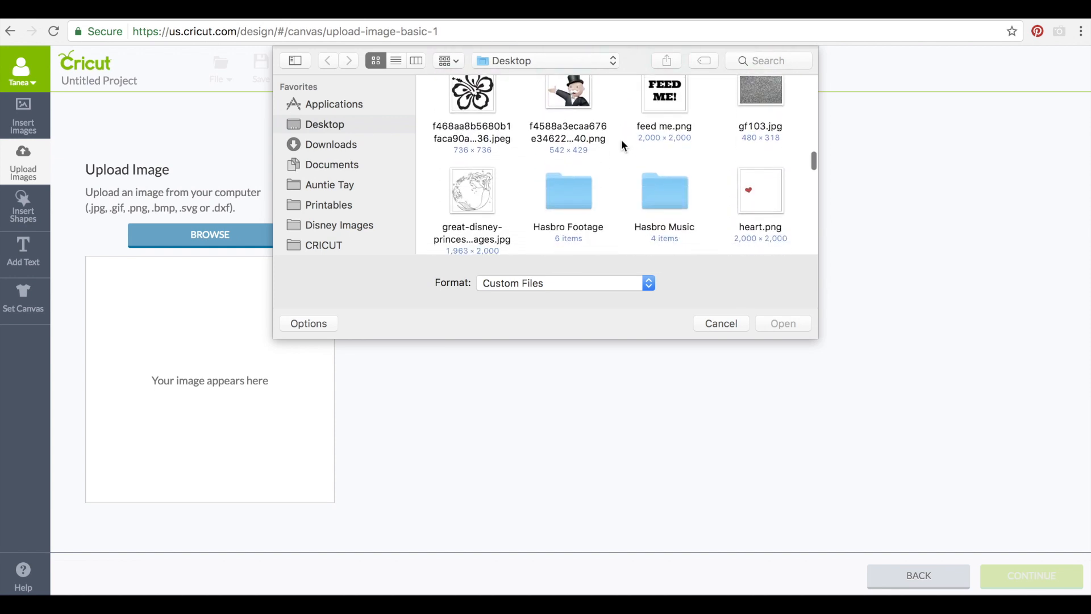
{"action": "scroll", "coordinate": [621, 139], "scroll_direction": "down", "scroll_amount": 5}
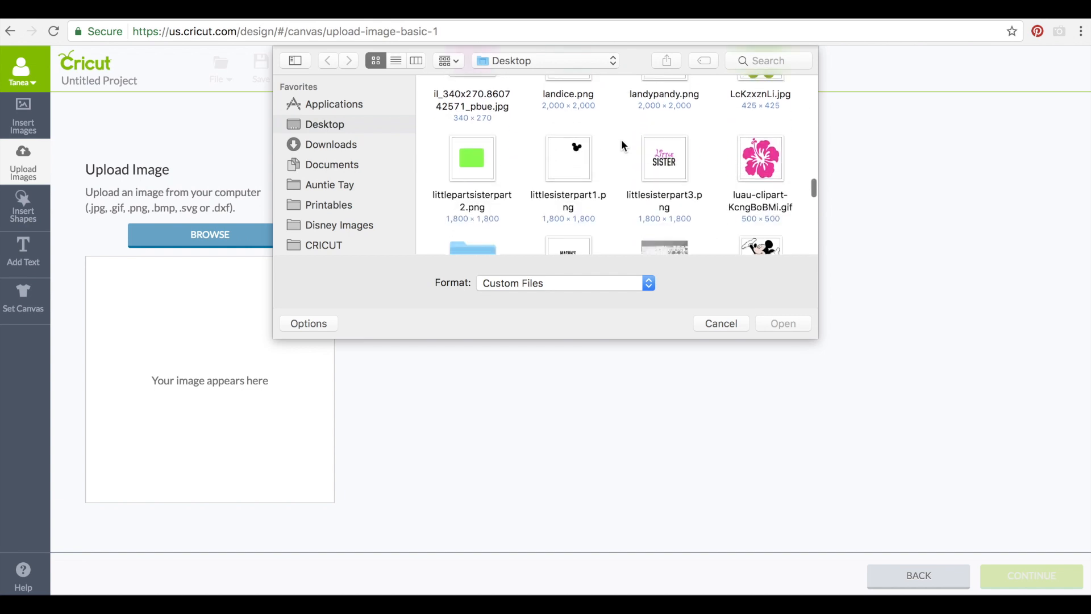
{"action": "left_click", "coordinate": [659, 127]}
{"action": "left_click", "coordinate": [782, 323]}
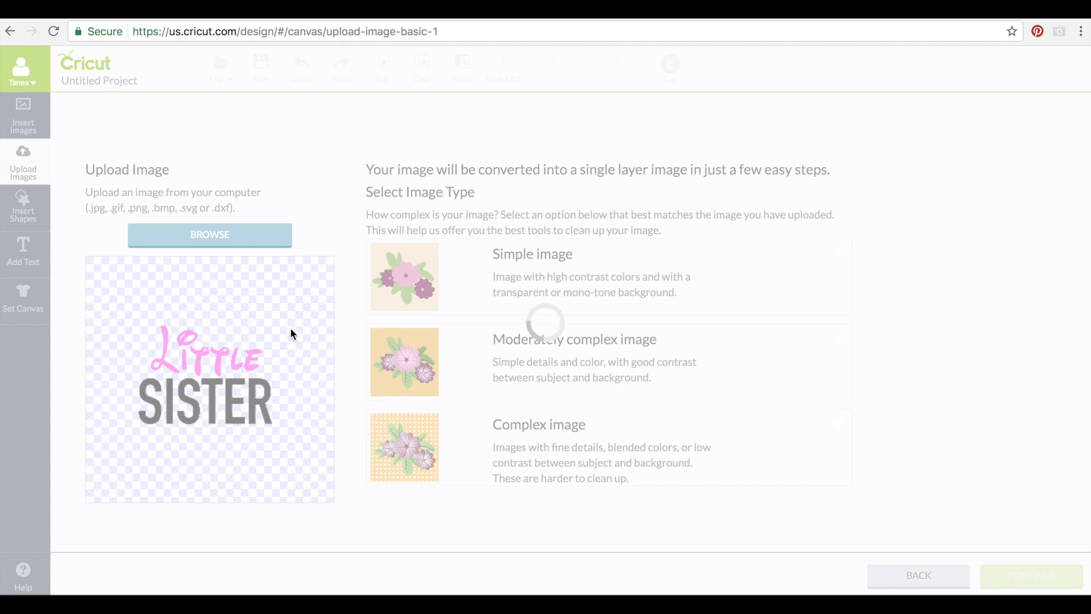
Mark it a simple image and save it as Print Then Cut named littlesisterpart3
{"action": "left_click", "coordinate": [498, 285]}
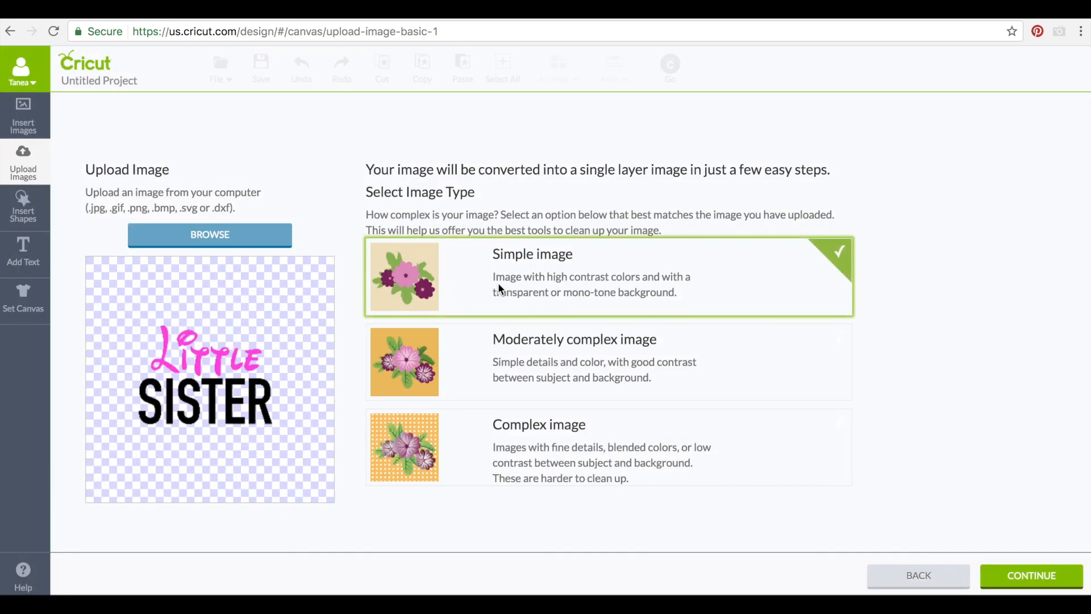
{"action": "left_click", "coordinate": [997, 587]}
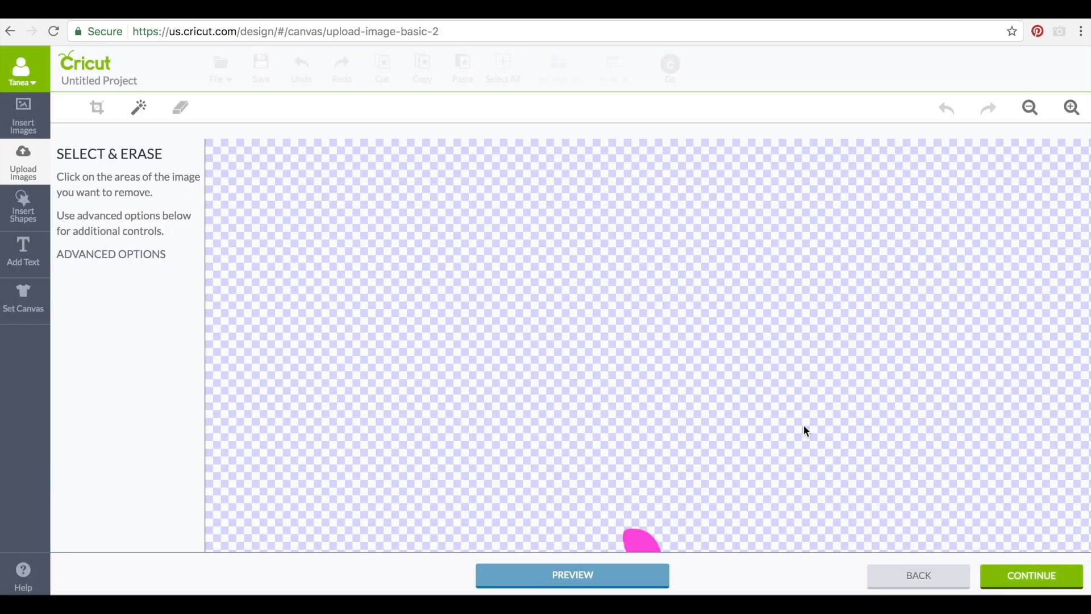
{"action": "left_click", "coordinate": [1013, 573]}
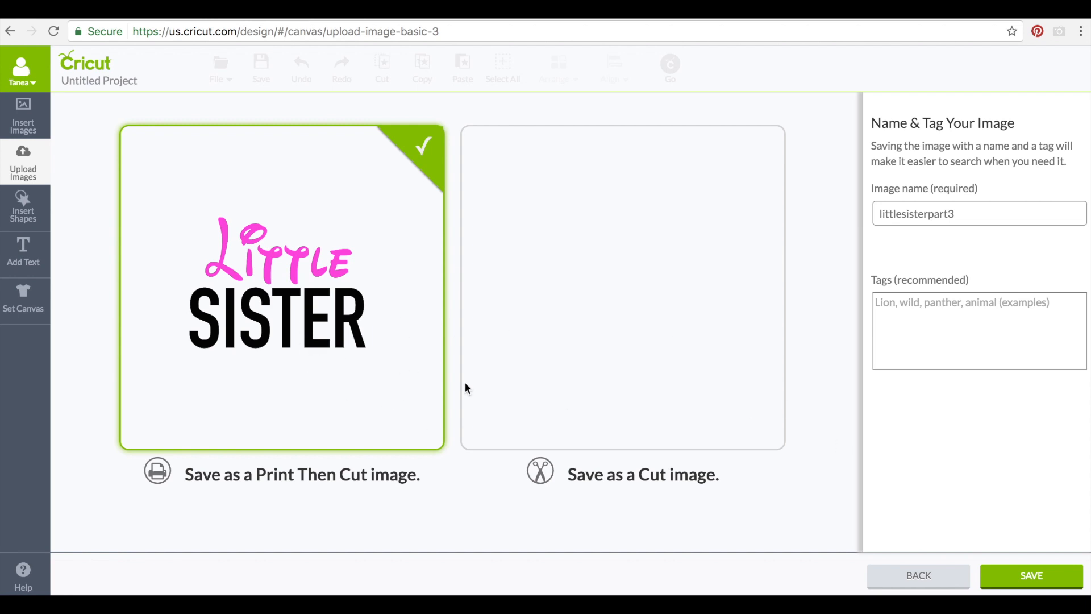
{"action": "left_click", "coordinate": [1028, 574]}
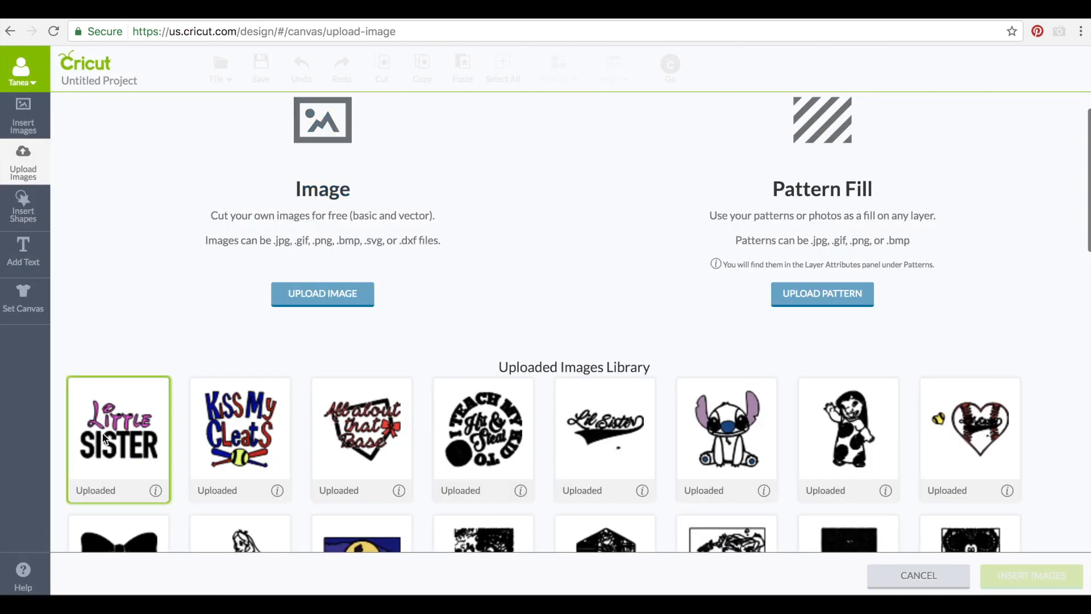
Upload littlepartsisterpart2.png from the computer as a new image
{"action": "left_click", "coordinate": [305, 298]}
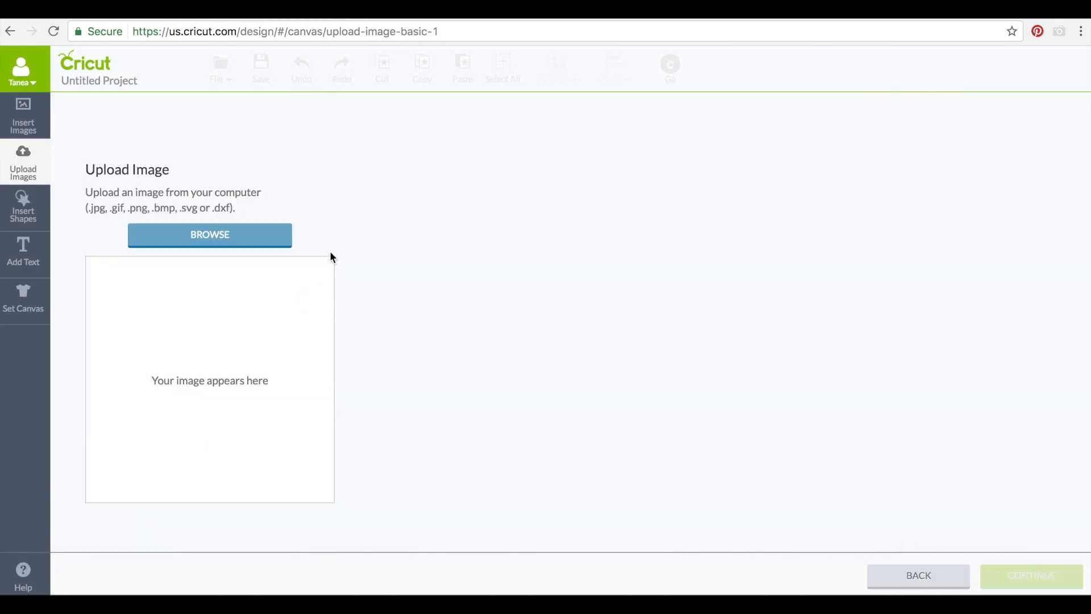
{"action": "left_click", "coordinate": [259, 235]}
{"action": "scroll", "coordinate": [594, 179], "scroll_direction": "down", "scroll_amount": 3}
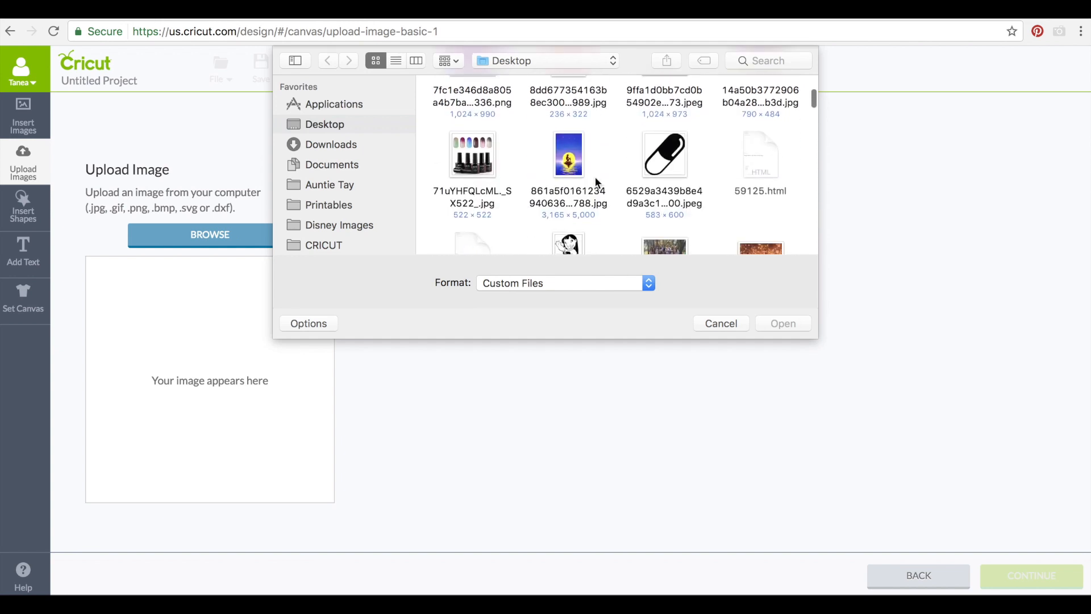
{"action": "scroll", "coordinate": [594, 181], "scroll_direction": "down", "scroll_amount": 15}
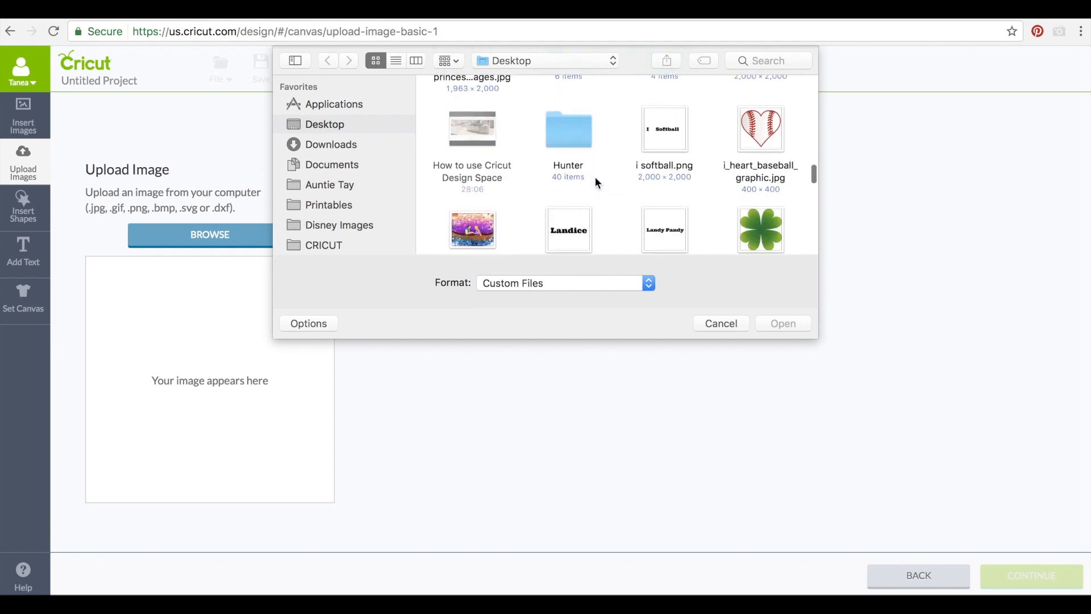
{"action": "scroll", "coordinate": [595, 176], "scroll_direction": "down", "scroll_amount": 8}
{"action": "left_click", "coordinate": [490, 134]}
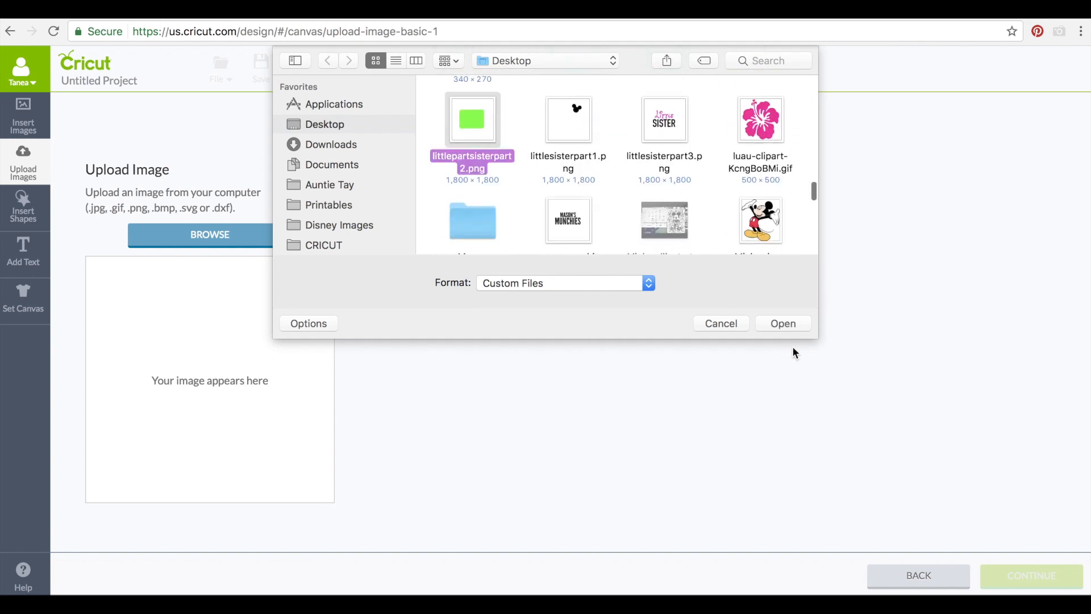
{"action": "left_click", "coordinate": [784, 322]}
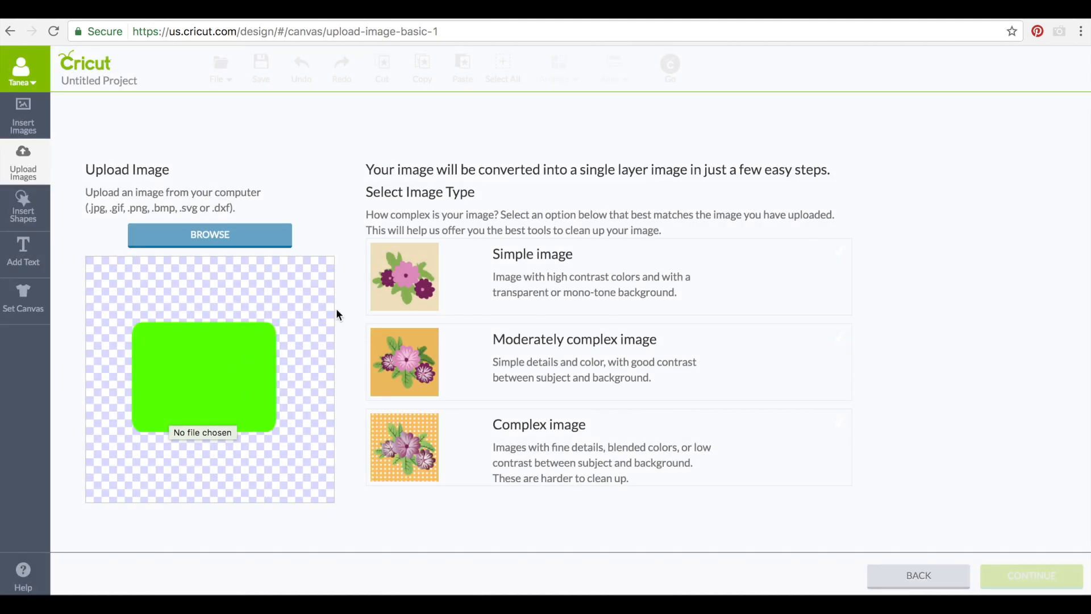
Mark it a simple image and save the rectangle as a cut image
{"action": "left_click", "coordinate": [529, 281]}
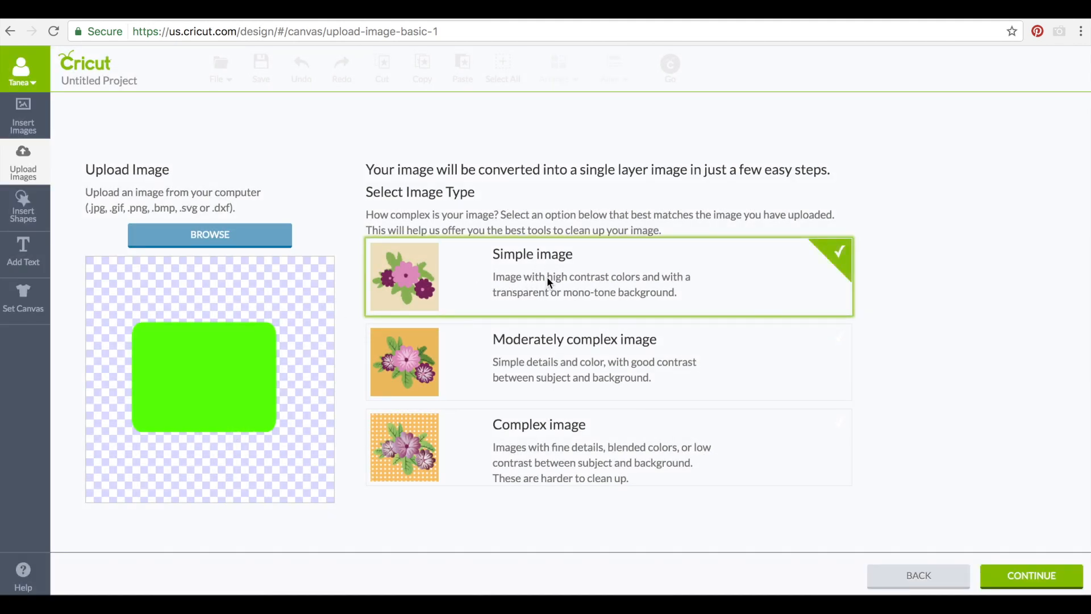
{"action": "left_click", "coordinate": [1006, 577]}
{"action": "left_click", "coordinate": [1023, 571]}
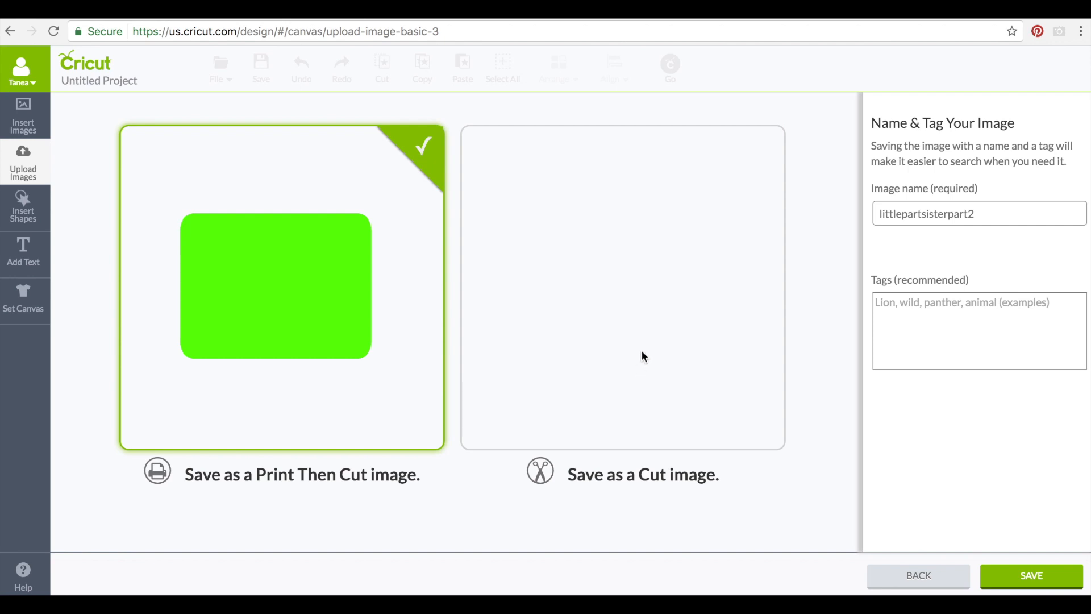
{"action": "left_click", "coordinate": [621, 330]}
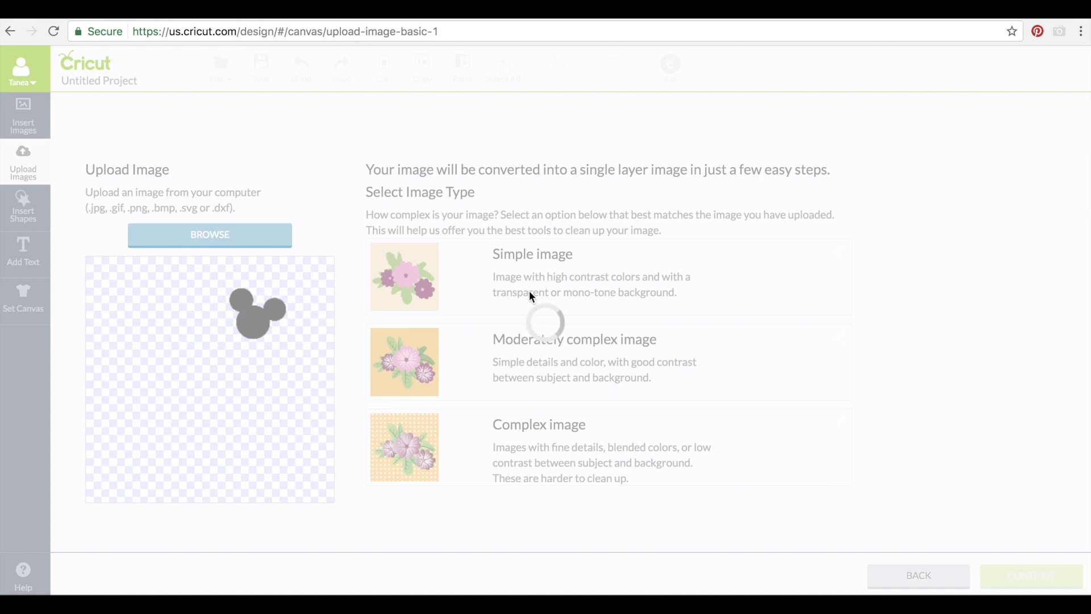
Upload the mouse head as a Simple image and save it as cut image littlesisterpart1 tagged 'Mickey guy'
{"action": "left_click", "coordinate": [548, 281]}
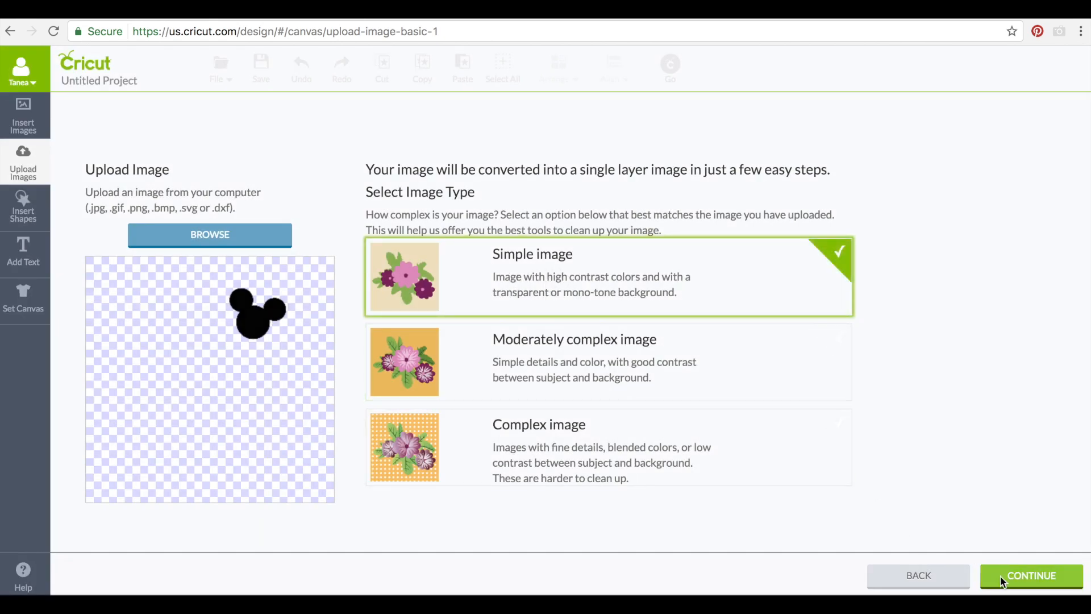
{"action": "left_click", "coordinate": [1003, 580]}
{"action": "scroll", "coordinate": [888, 414], "scroll_direction": "right", "scroll_amount": 5}
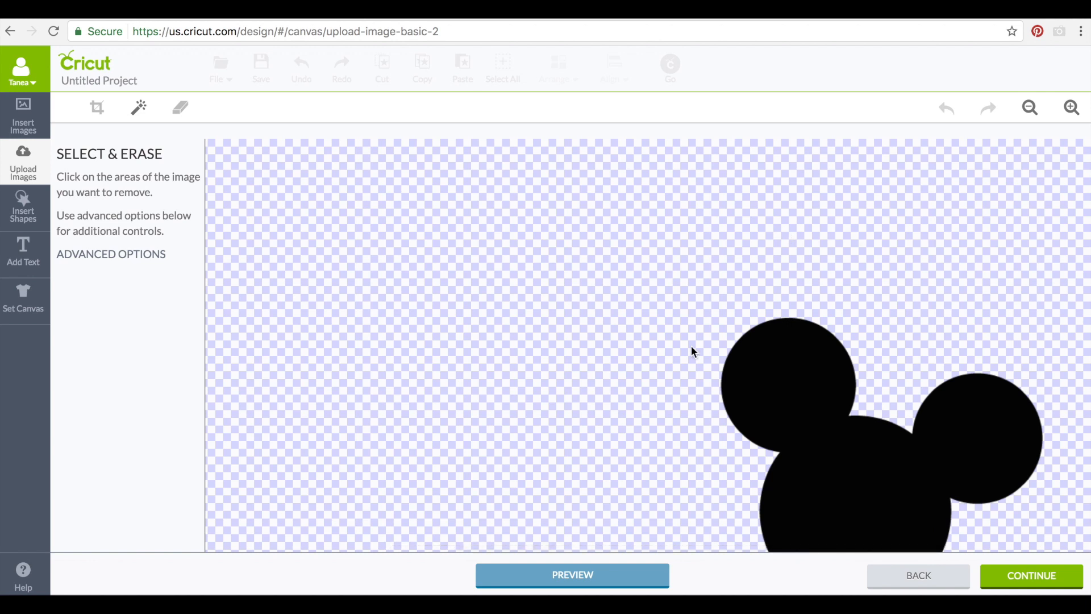
{"action": "left_click", "coordinate": [999, 585]}
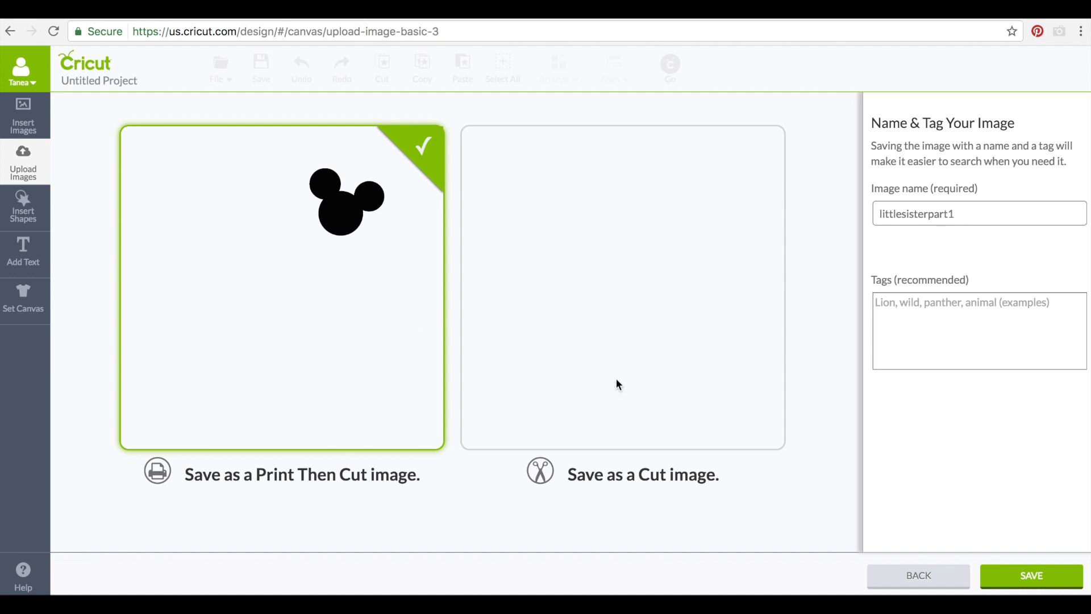
{"action": "left_click", "coordinate": [667, 371]}
{"action": "left_click", "coordinate": [917, 361]}
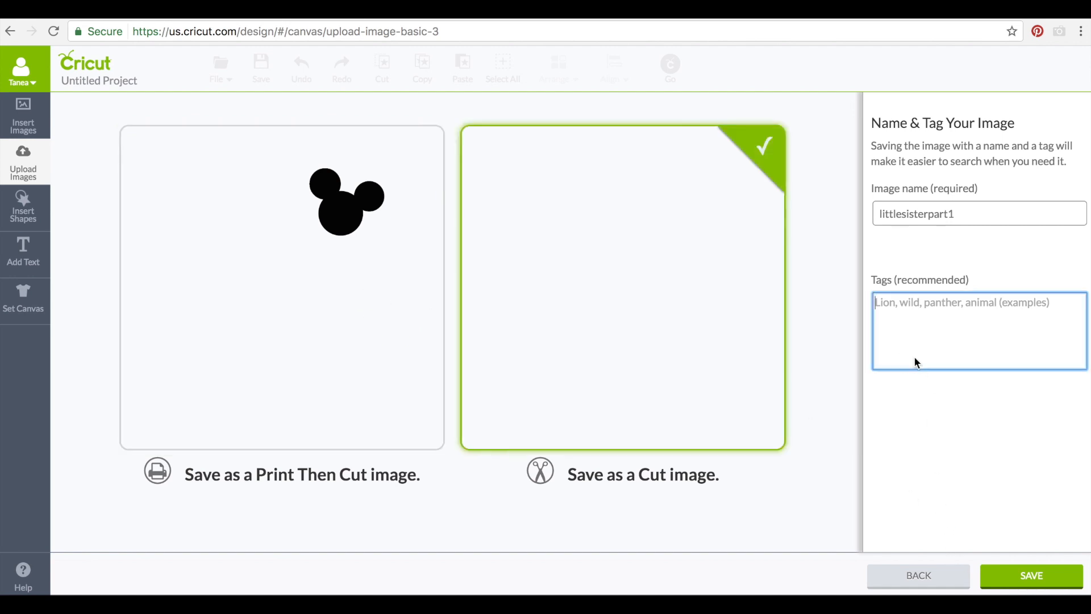
{"action": "type", "text": "Mickey"}
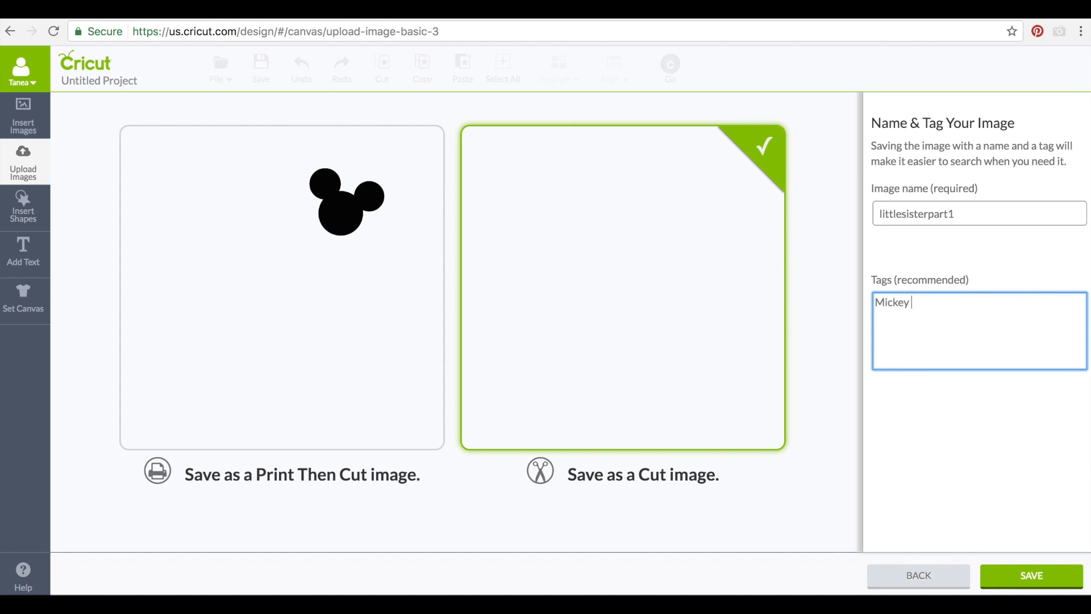
{"action": "type", "text": " guy"}
{"action": "left_click", "coordinate": [875, 301]}
Insert the Little Sister, rectangle and mouse-head uploads onto the canvas together
{"action": "type", "text": "li"}
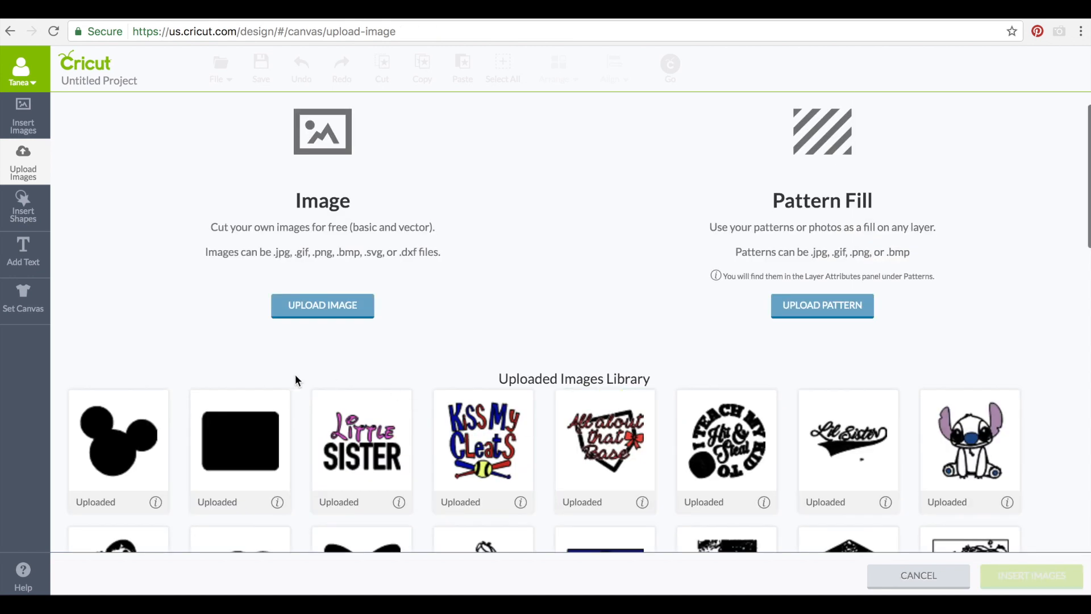
{"action": "scroll", "coordinate": [295, 380], "scroll_direction": "down", "scroll_amount": 1}
{"action": "left_click", "coordinate": [362, 375]}
{"action": "left_click", "coordinate": [260, 380]}
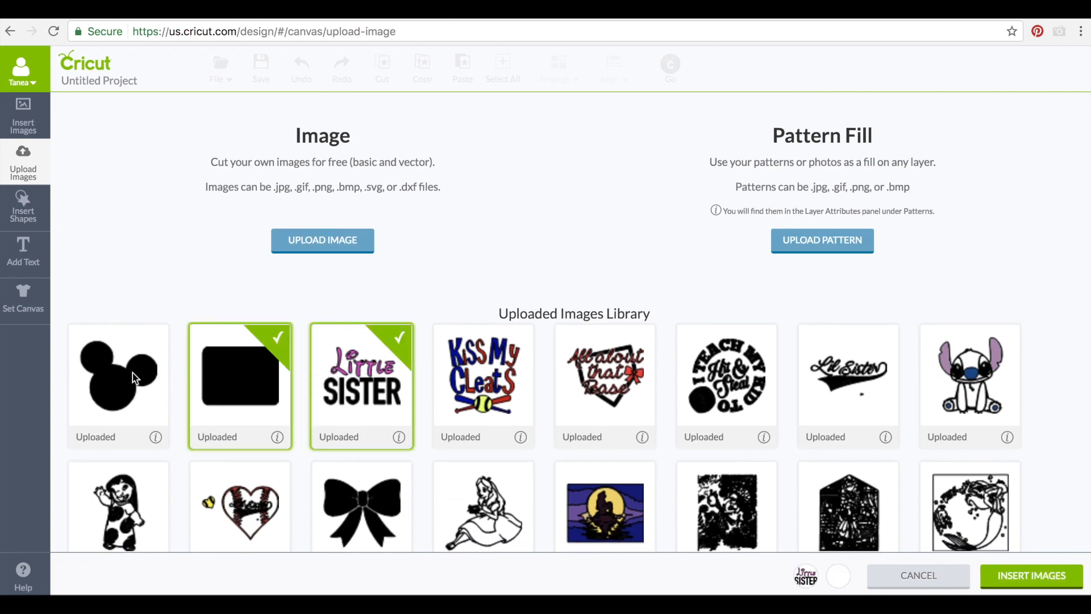
{"action": "left_click", "coordinate": [118, 375]}
{"action": "left_click", "coordinate": [984, 579]}
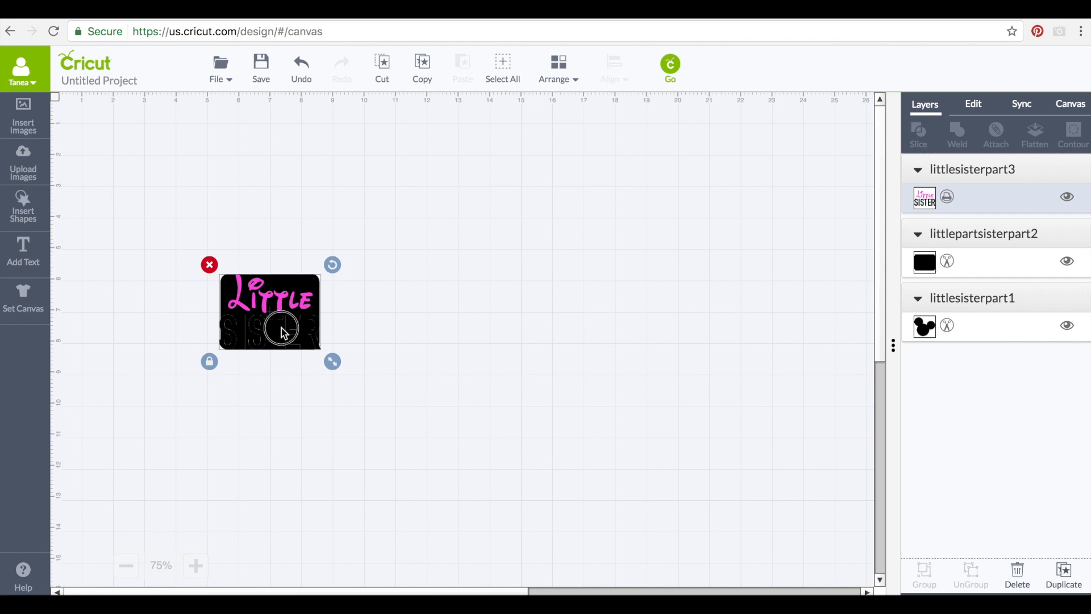
Move the Little Sister text off the rectangle and recolour the rectangle green
{"action": "left_click_drag", "start_coordinate": [285, 329], "coordinate": [342, 288]}
{"action": "left_click", "coordinate": [244, 317]}
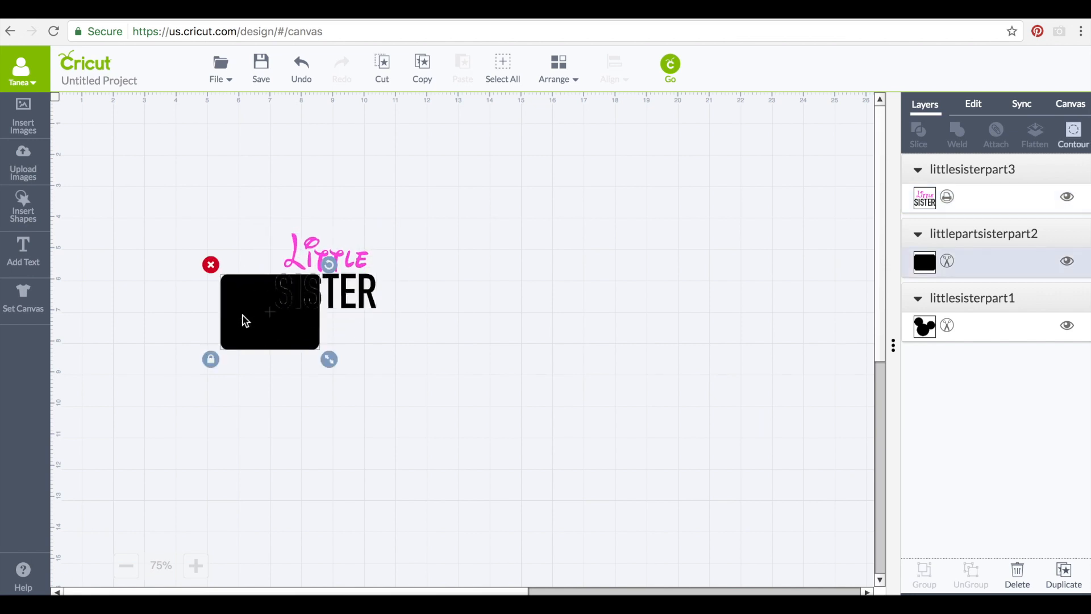
{"action": "left_click", "coordinate": [924, 263]}
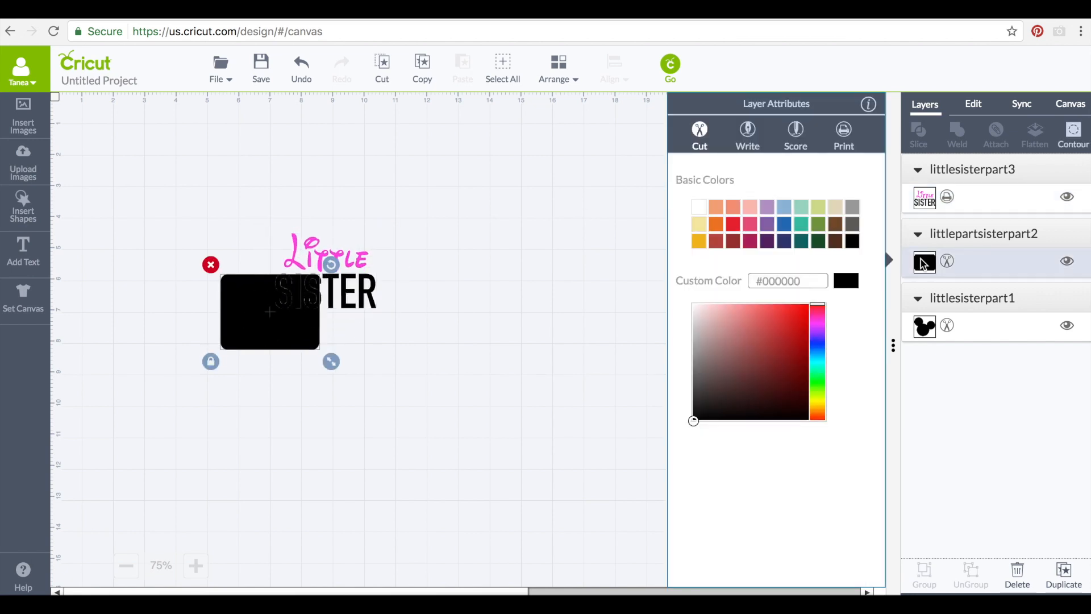
{"action": "left_click", "coordinate": [818, 223]}
{"action": "left_click", "coordinate": [392, 371]}
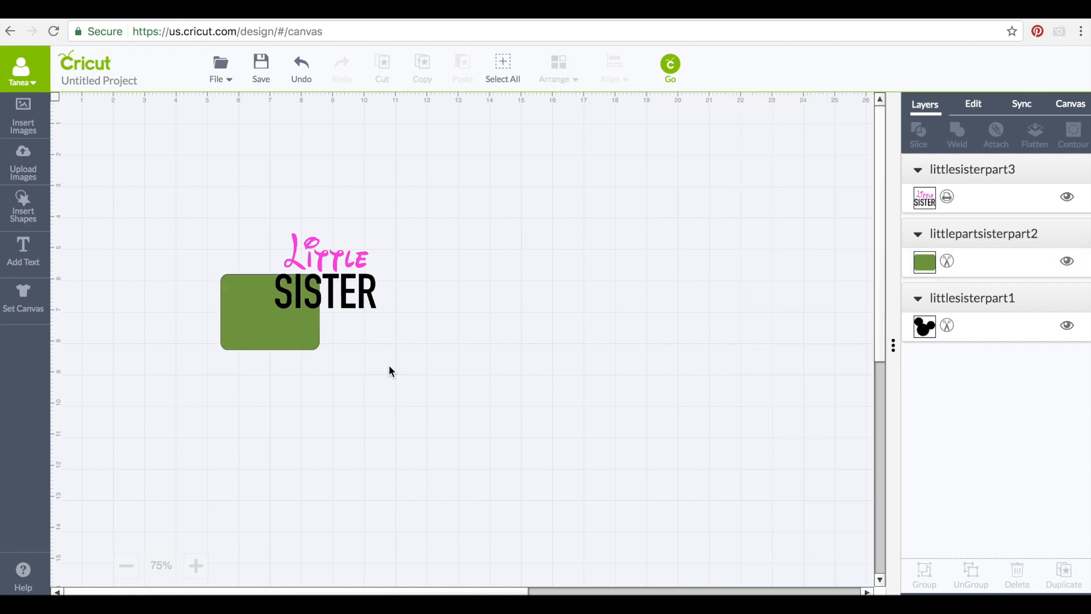
Put Little Sister back on the green rectangle and resize the mouse head onto its top-right corner
{"action": "left_click_drag", "start_coordinate": [359, 301], "coordinate": [359, 252]}
{"action": "left_click_drag", "start_coordinate": [283, 306], "coordinate": [414, 195]}
{"action": "left_click_drag", "start_coordinate": [461, 233], "coordinate": [410, 225]}
{"action": "left_click_drag", "start_coordinate": [390, 297], "coordinate": [388, 273]}
{"action": "left_click_drag", "start_coordinate": [413, 198], "coordinate": [414, 197]}
{"action": "right_click", "coordinate": [414, 197]}
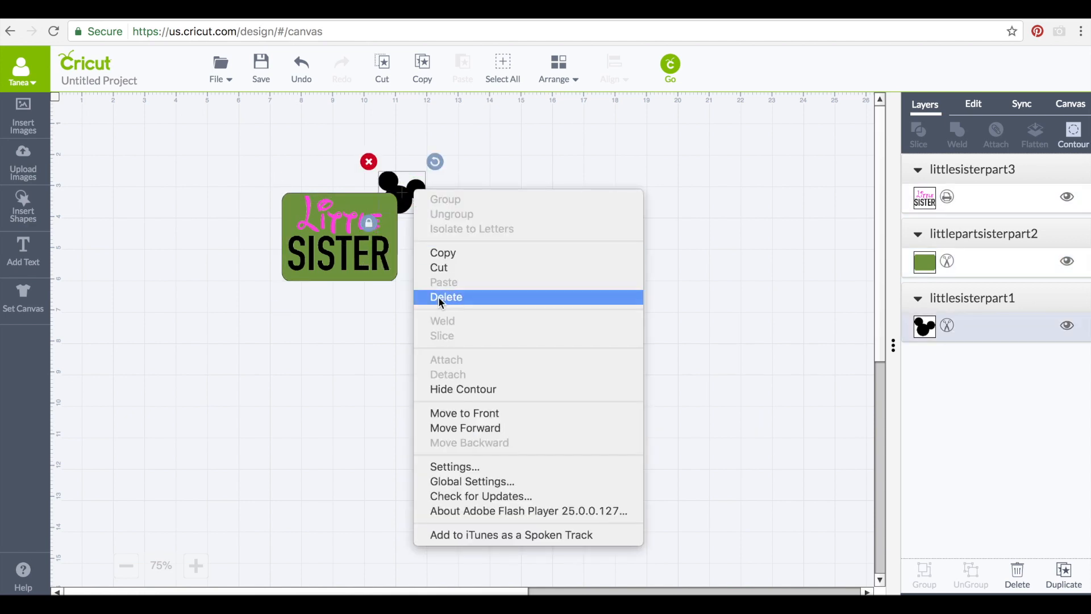
{"action": "left_click", "coordinate": [347, 236]}
{"action": "left_click", "coordinate": [327, 220]}
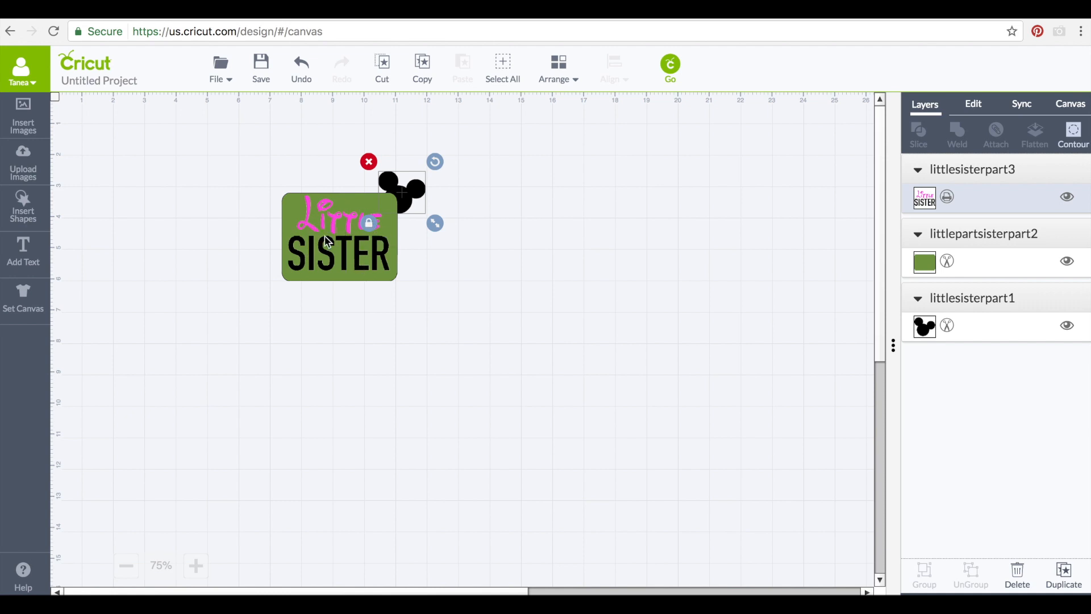
Change the Little Sister layer from Print to Cut so it turns gray, then open the mat preview
{"action": "left_click", "coordinate": [946, 197]}
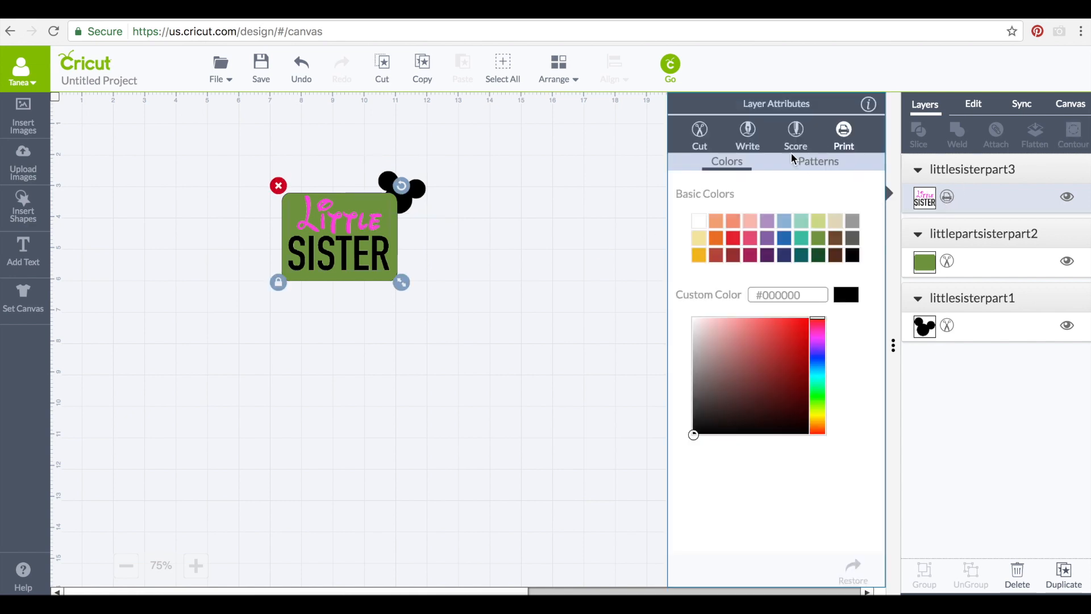
{"action": "left_click", "coordinate": [700, 142]}
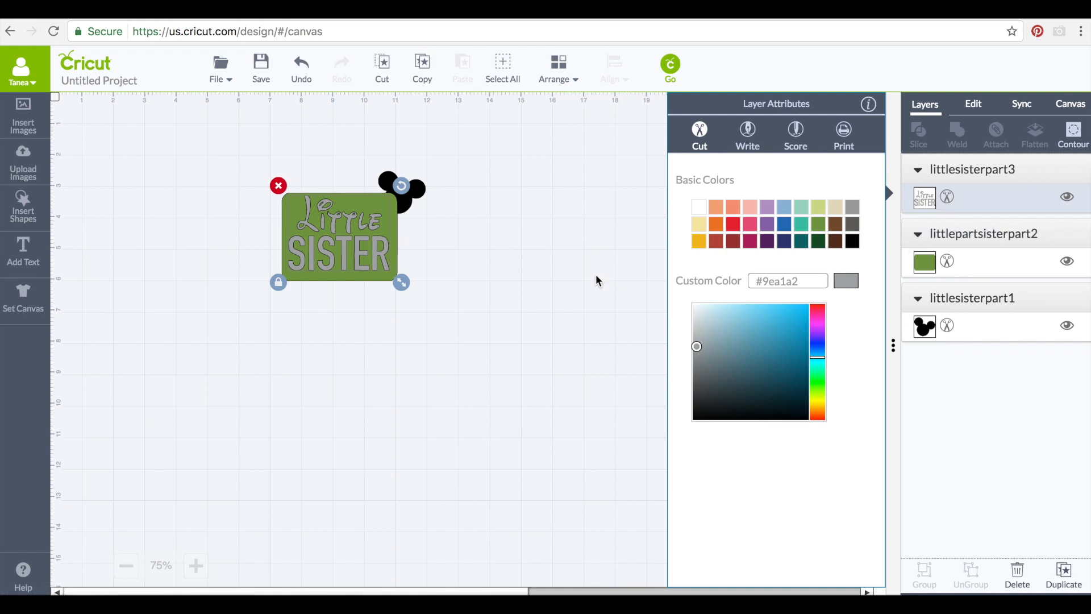
{"action": "left_click", "coordinate": [449, 255]}
{"action": "left_click", "coordinate": [348, 239]}
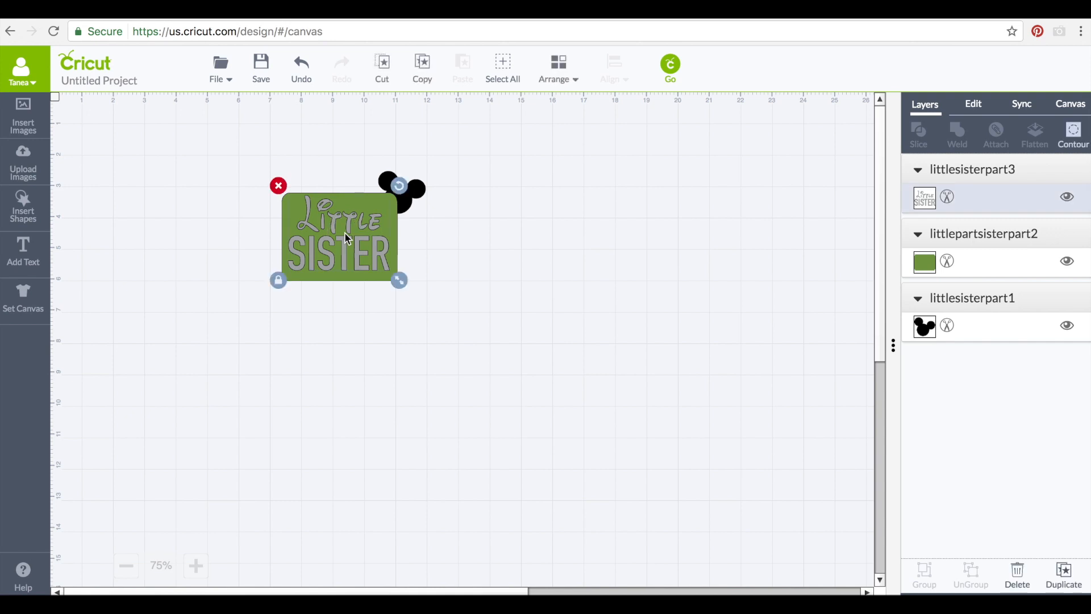
{"action": "left_click", "coordinate": [917, 205]}
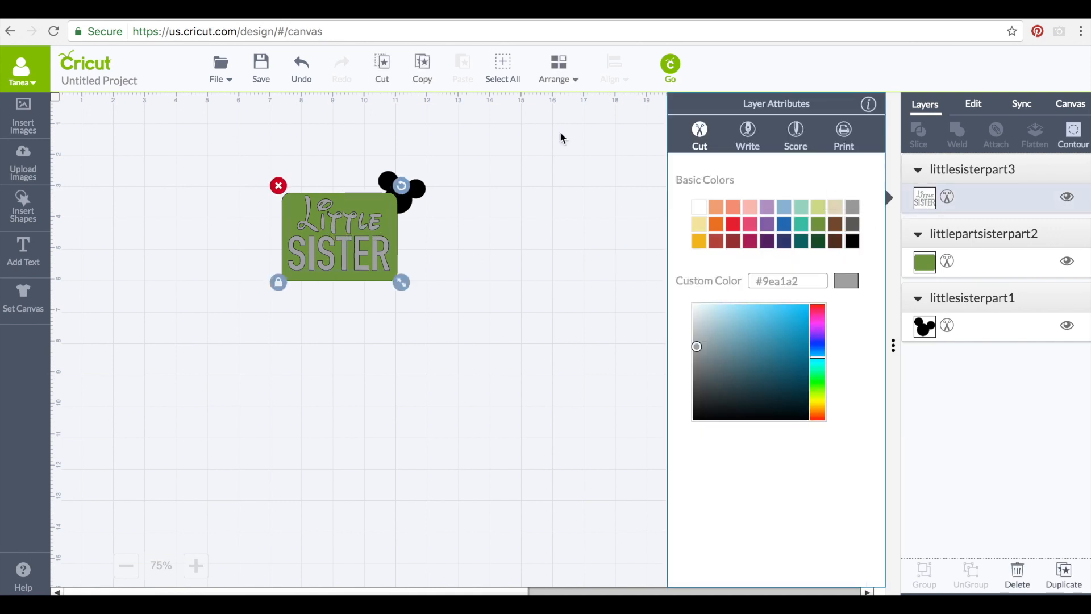
{"action": "left_click", "coordinate": [671, 66]}
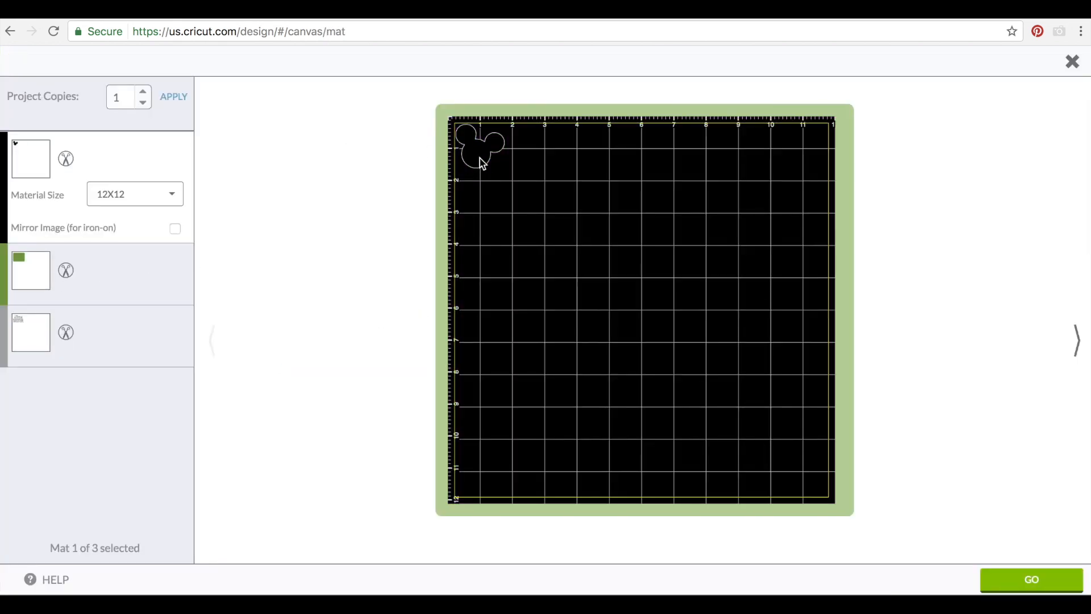
View the rectangle's mat, then reposition Little SISTER near the top-left of its own mat
{"action": "left_click", "coordinate": [34, 278]}
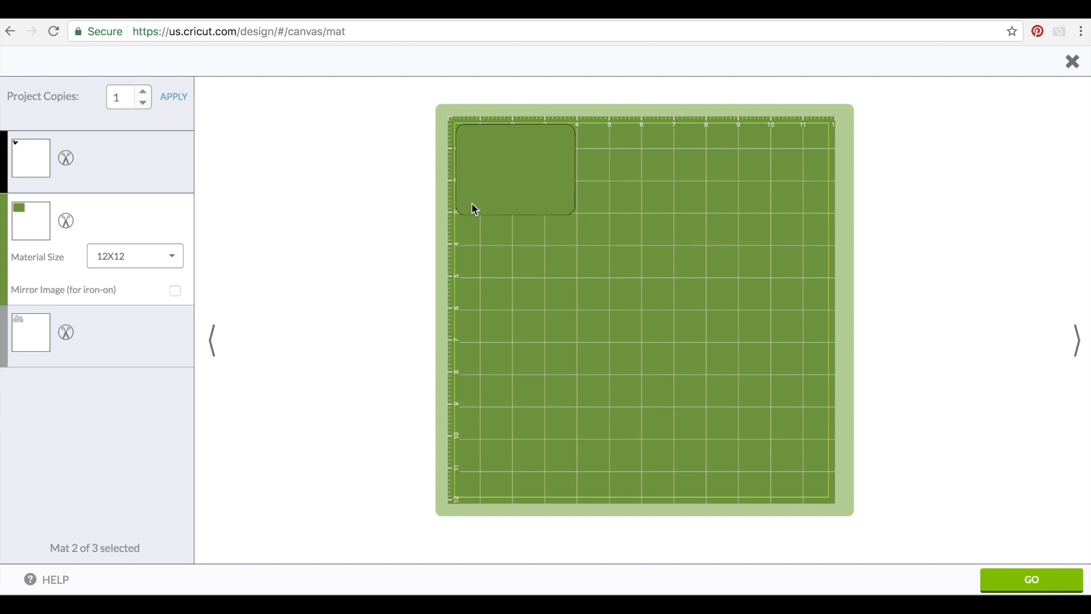
{"action": "left_click", "coordinate": [32, 342]}
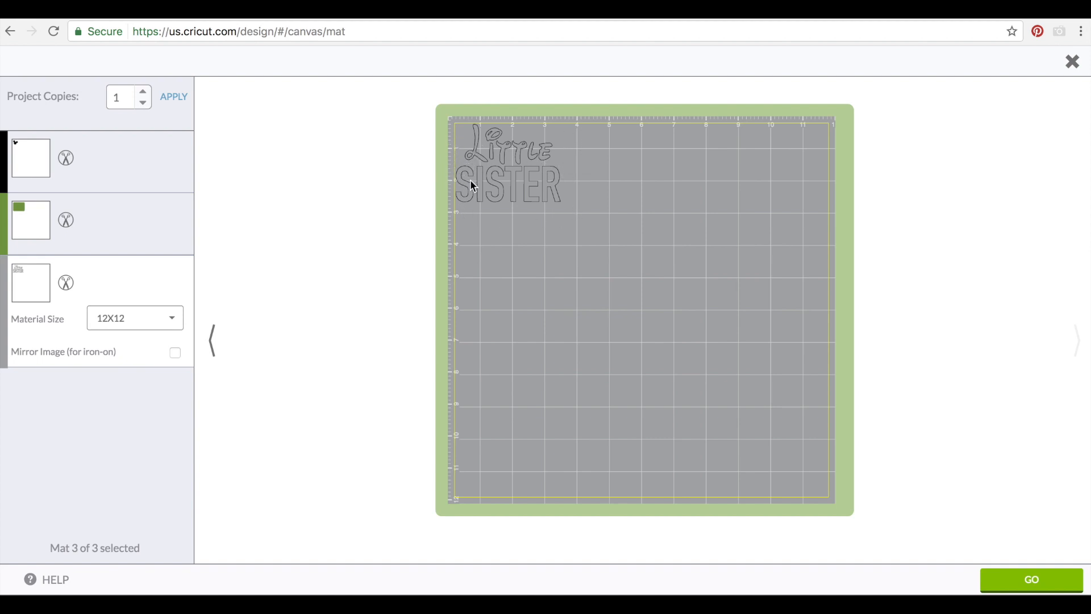
{"action": "left_click_drag", "start_coordinate": [484, 195], "coordinate": [506, 206]}
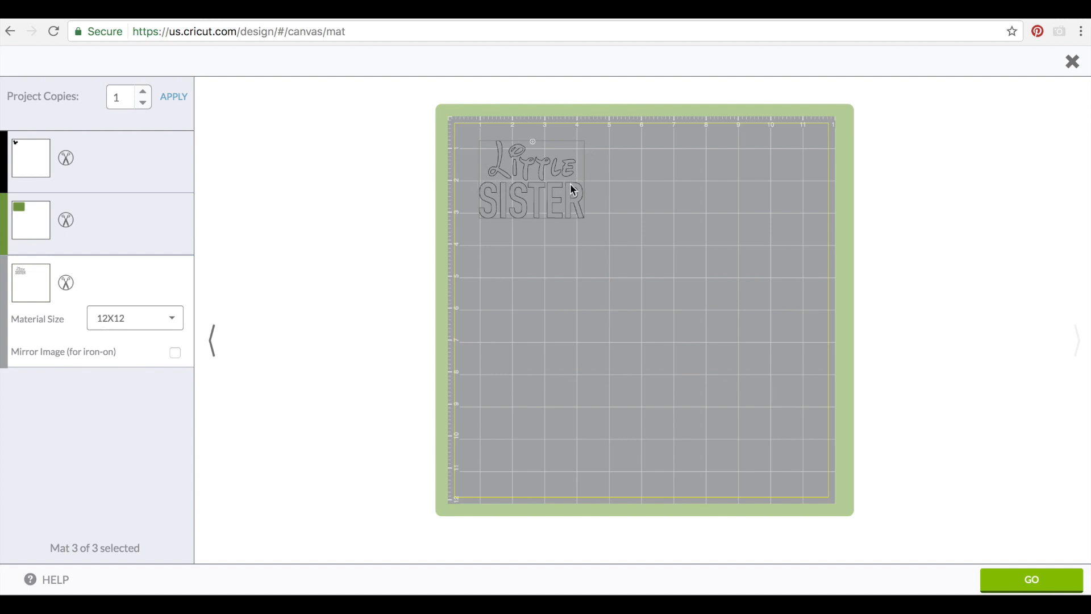
{"action": "left_click_drag", "start_coordinate": [516, 186], "coordinate": [499, 176]}
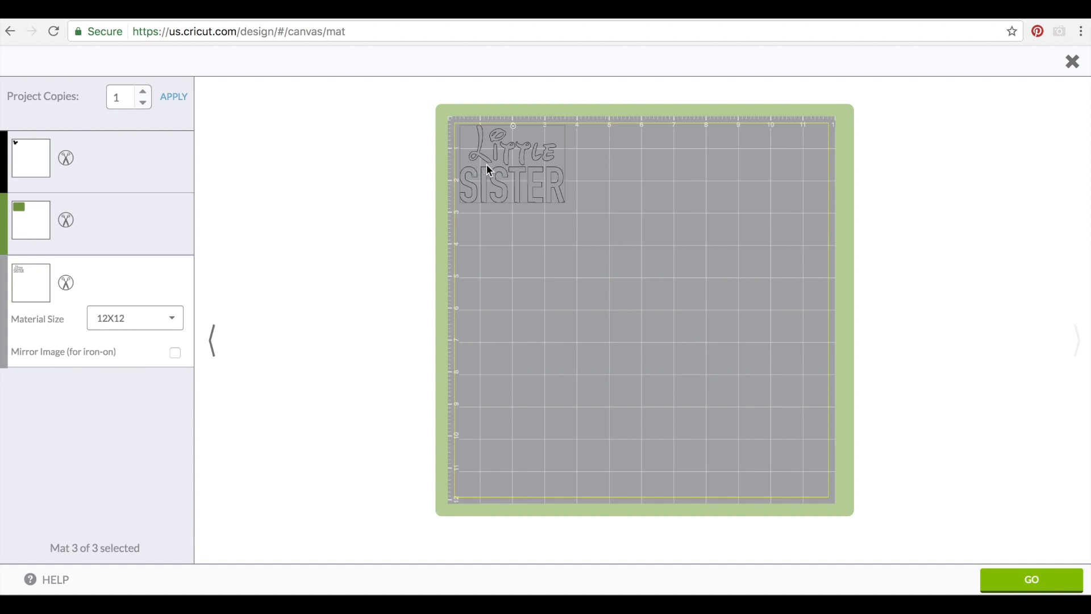
{"action": "left_click_drag", "start_coordinate": [506, 162], "coordinate": [521, 179]}
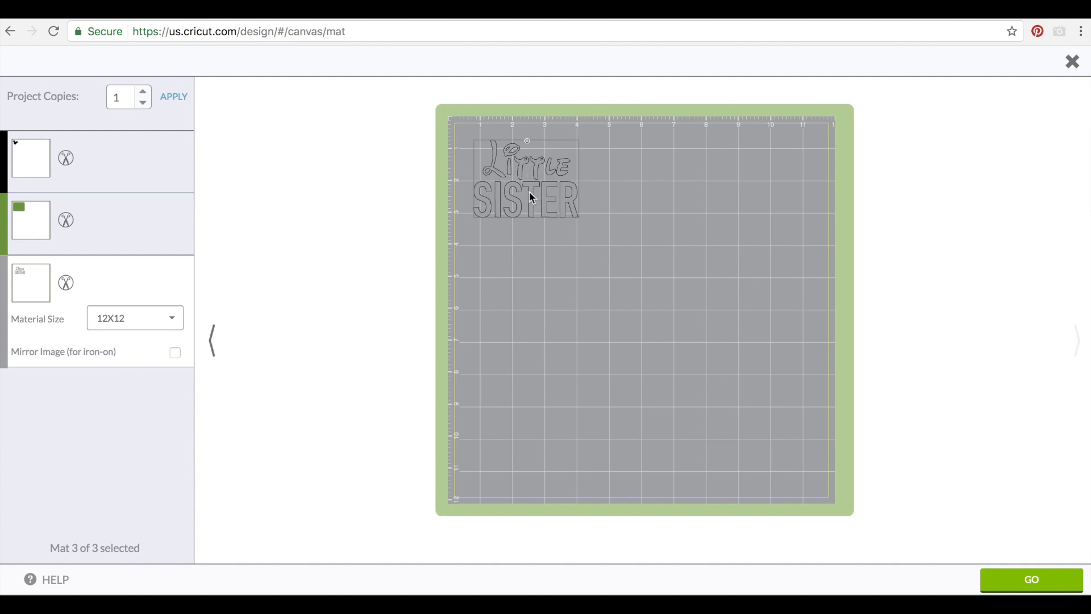
Recheck all three mats, then back on the canvas move Little SISTER right of the rectangle
{"action": "left_click", "coordinate": [31, 221]}
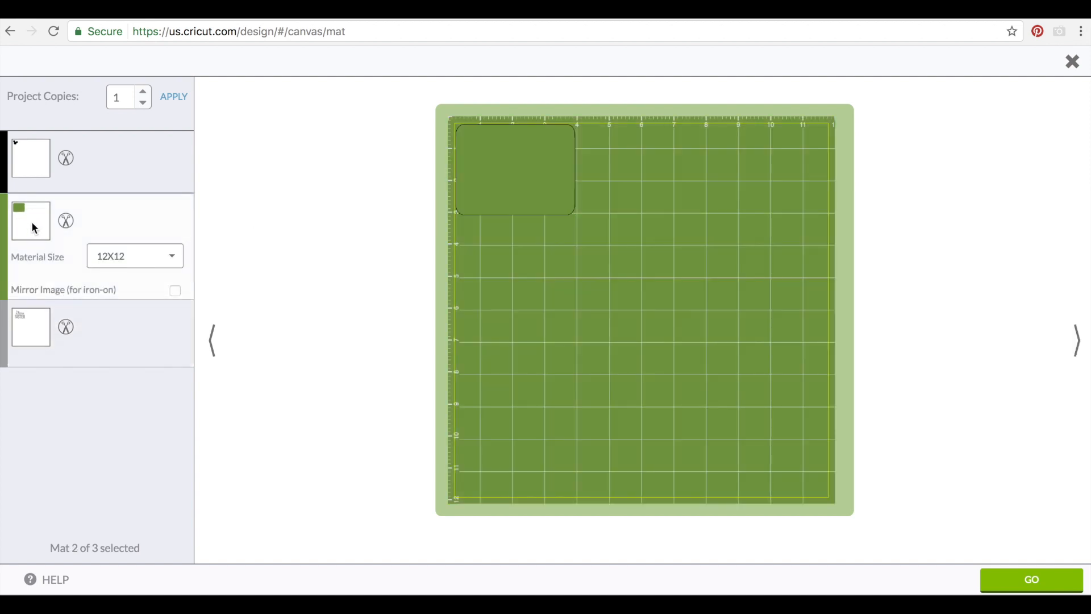
{"action": "left_click", "coordinate": [33, 175]}
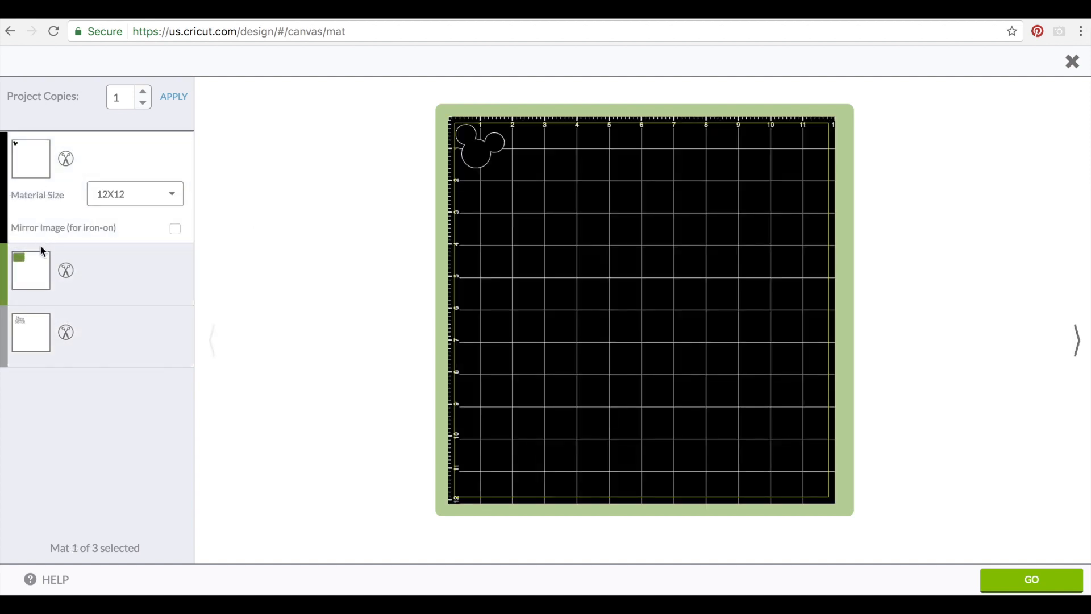
{"action": "left_click", "coordinate": [39, 280]}
{"action": "left_click", "coordinate": [41, 313]}
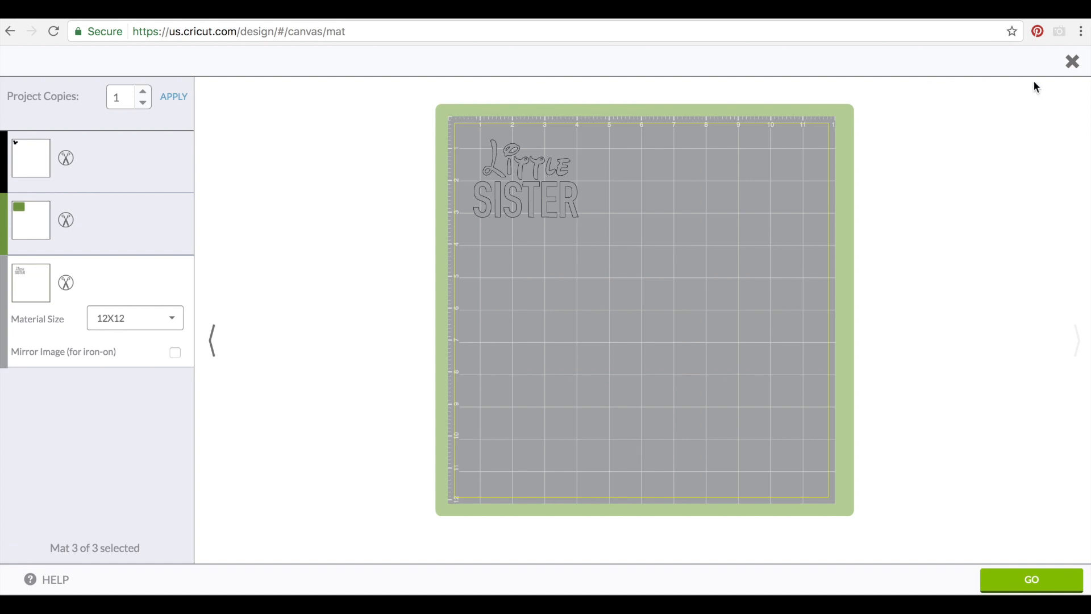
{"action": "left_click", "coordinate": [1072, 61]}
{"action": "left_click_drag", "start_coordinate": [358, 202], "coordinate": [486, 216]}
{"action": "left_click", "coordinate": [384, 236]}
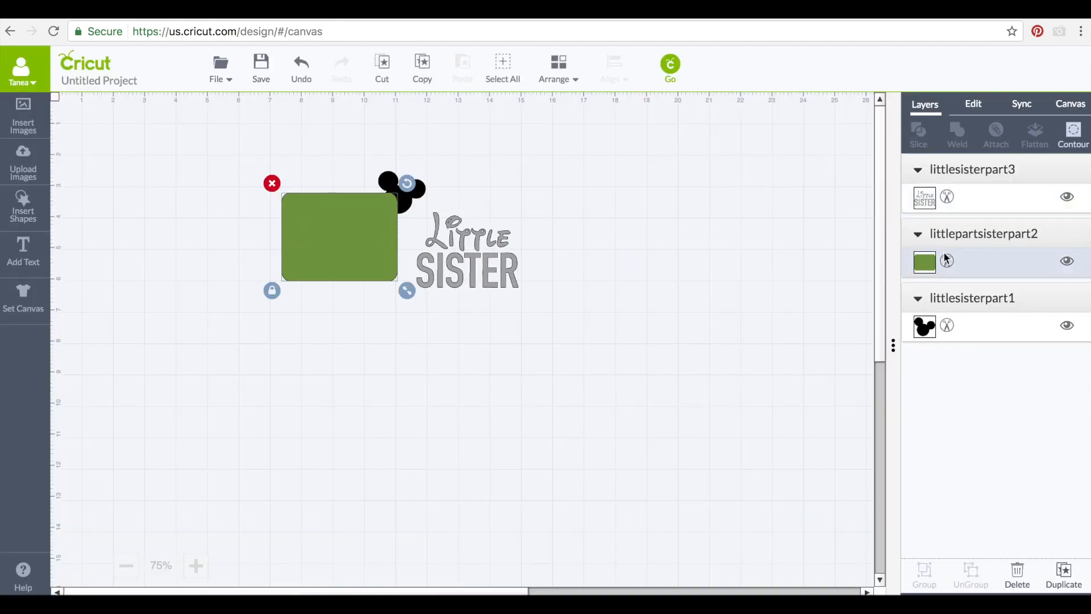
Recolour the rectangle and the Mickey ears gray
{"action": "left_click", "coordinate": [924, 262]}
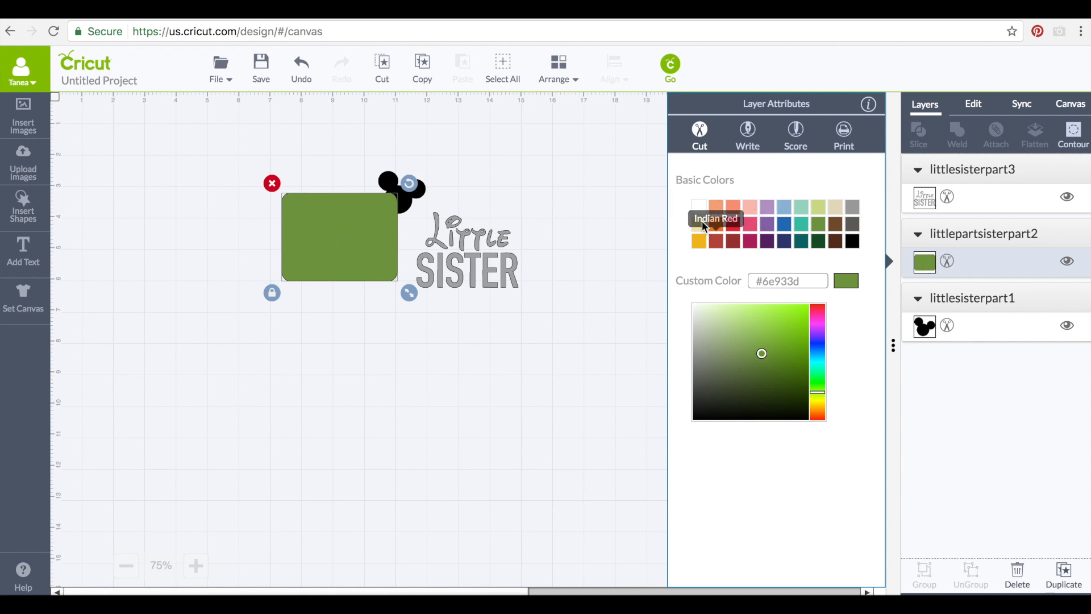
{"action": "left_click", "coordinate": [854, 206]}
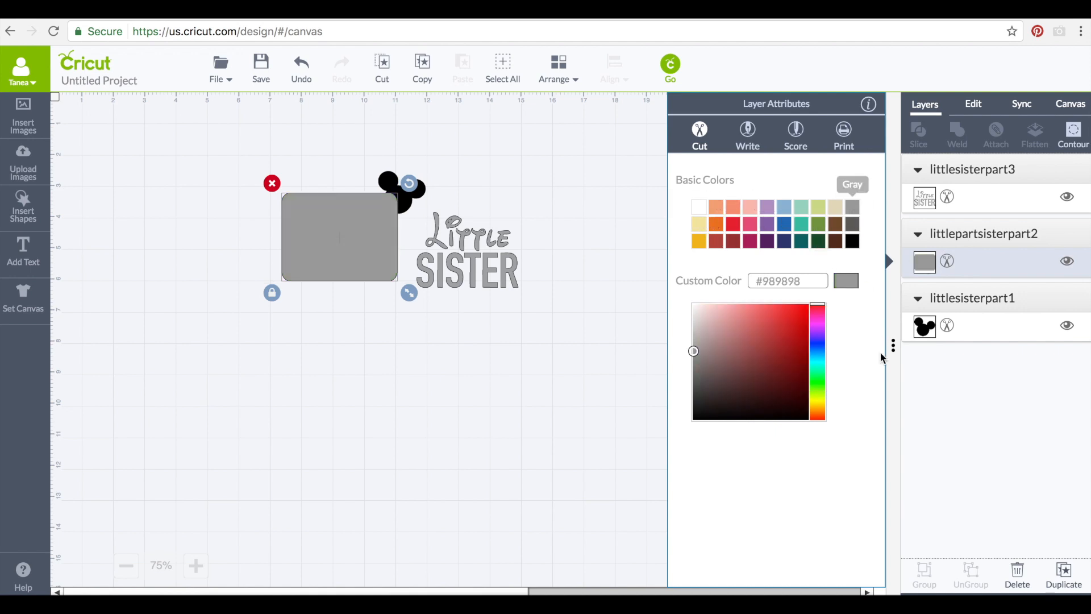
{"action": "left_click", "coordinate": [914, 328]}
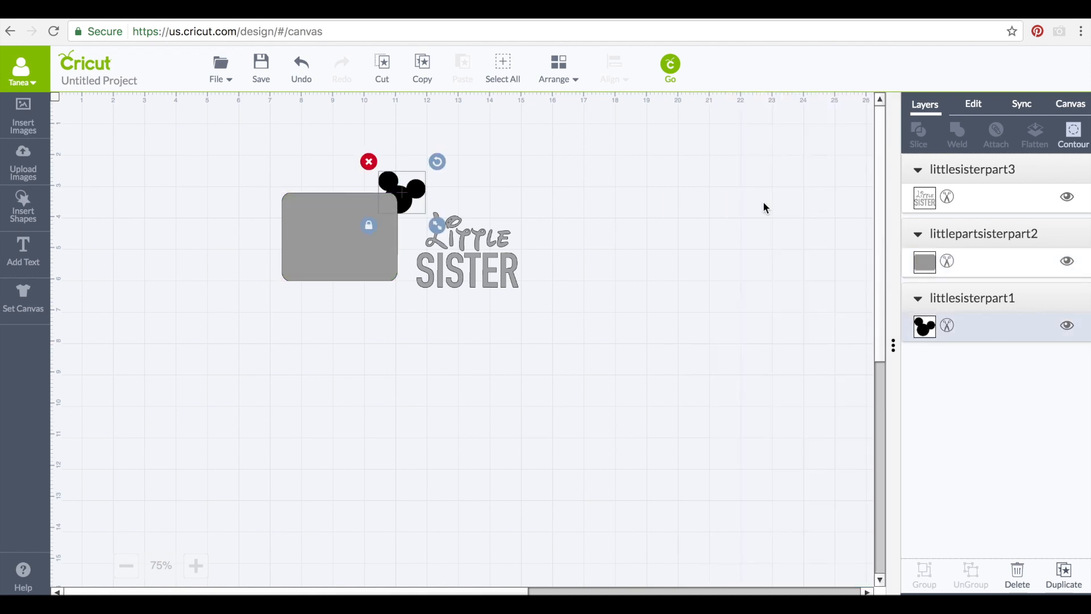
{"action": "left_click", "coordinate": [924, 326]}
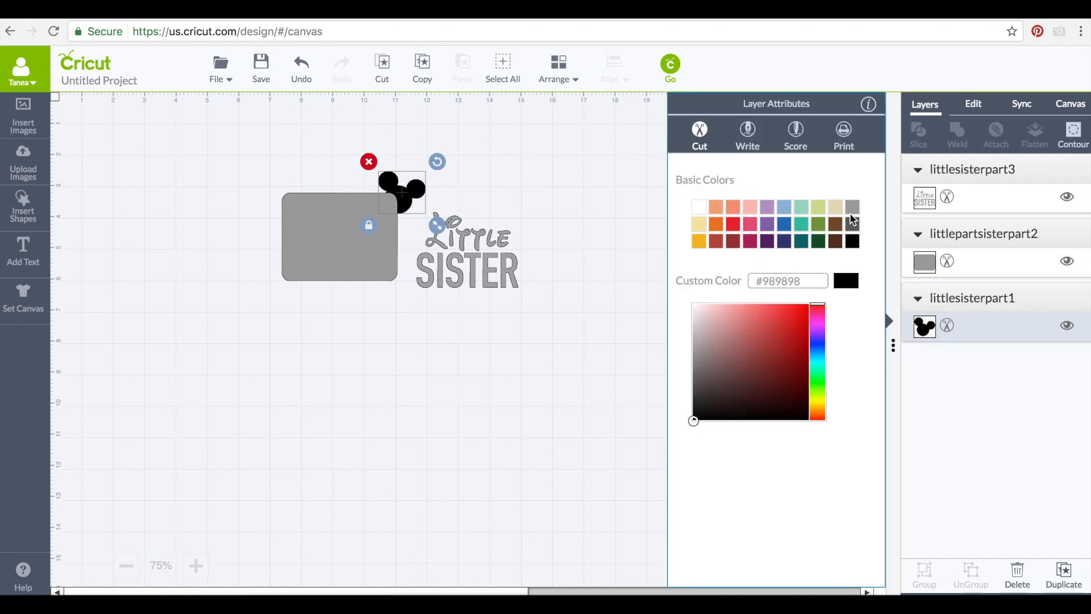
{"action": "left_click", "coordinate": [544, 278]}
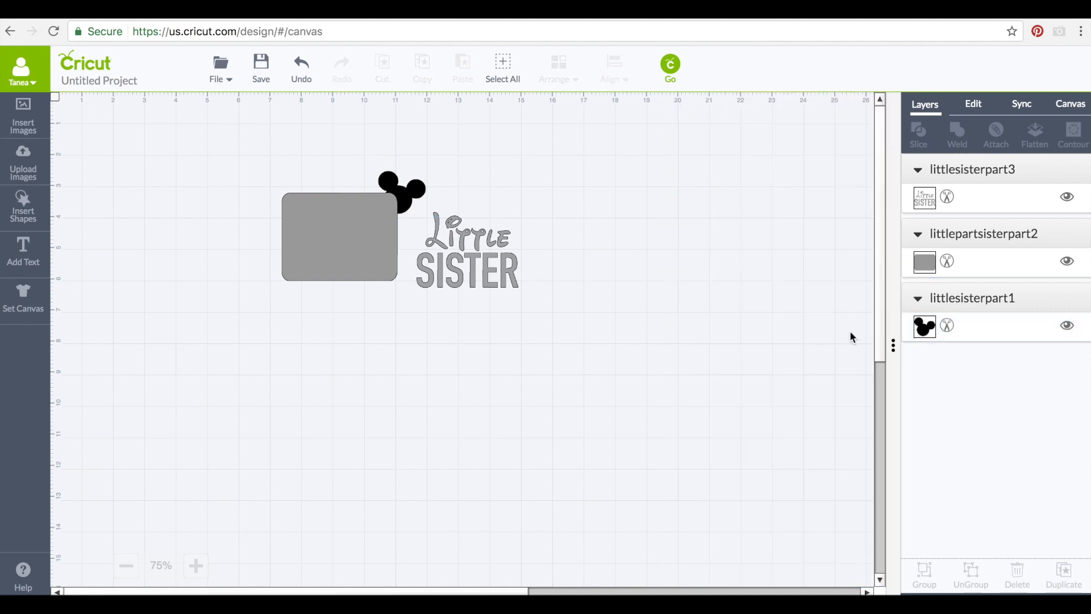
{"action": "left_click", "coordinate": [925, 326]}
{"action": "left_click", "coordinate": [852, 213]}
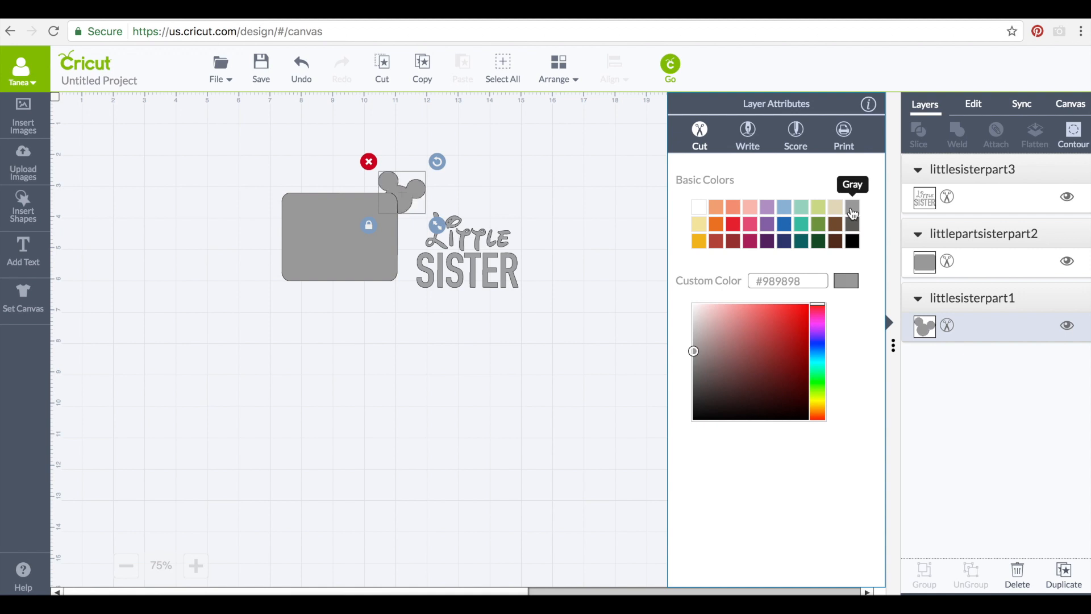
{"action": "left_click", "coordinate": [556, 219]}
Check the mat preview, then recolour the Little SISTER text gray and preview the mats again
{"action": "left_click", "coordinate": [669, 67]}
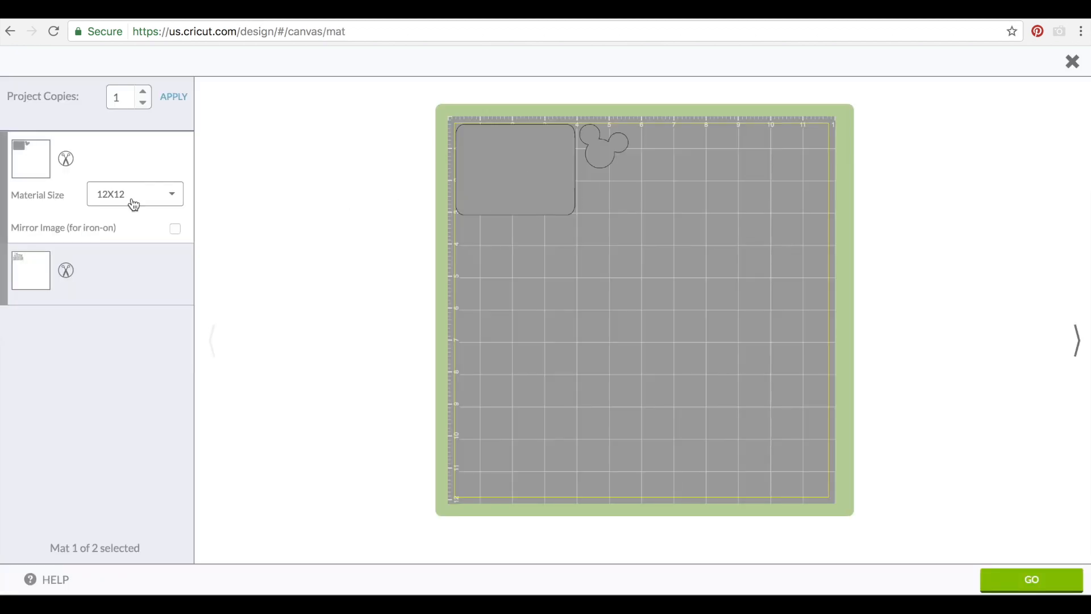
{"action": "left_click", "coordinate": [1072, 61]}
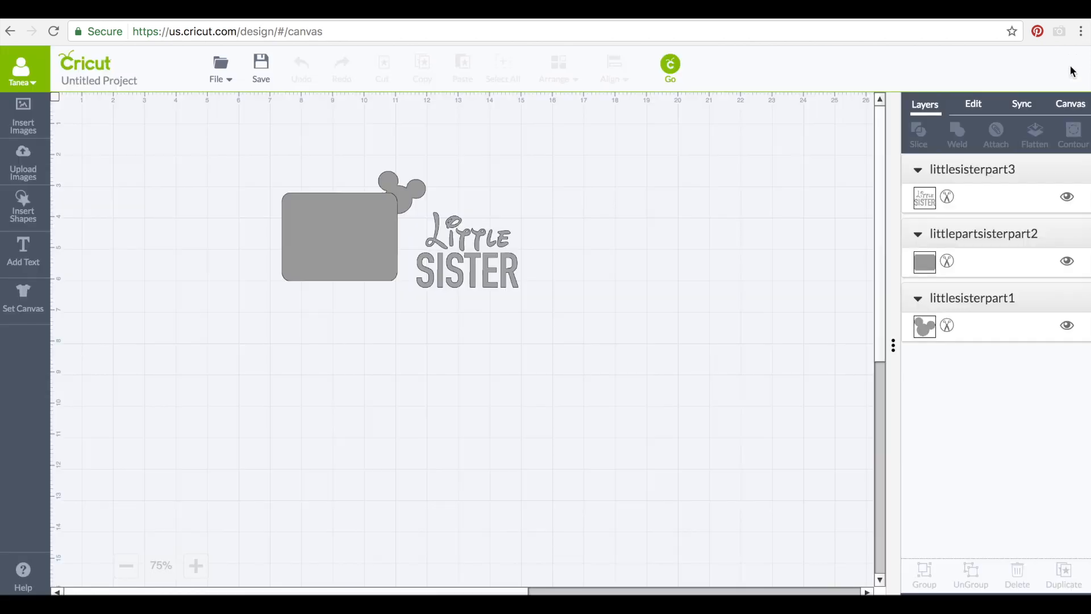
{"action": "left_click", "coordinate": [494, 244]}
{"action": "left_click", "coordinate": [924, 199]}
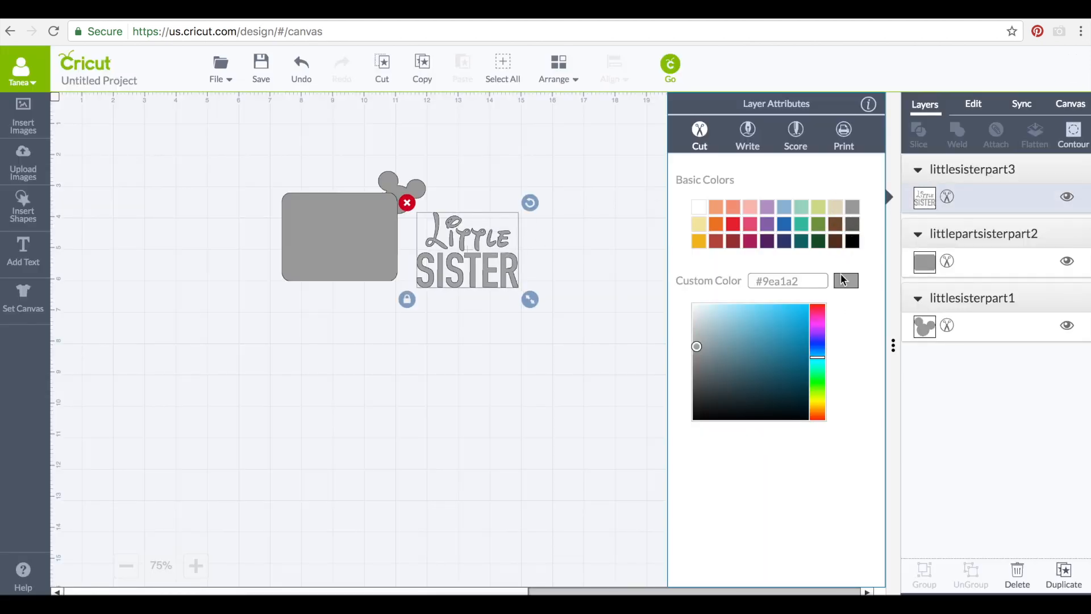
{"action": "left_click", "coordinate": [854, 207]}
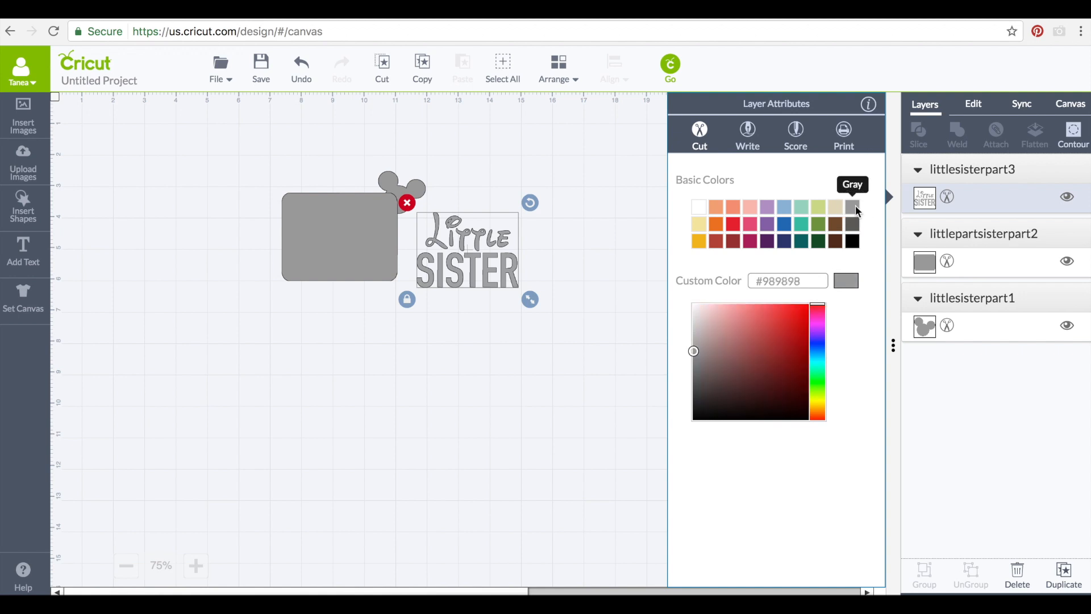
{"action": "left_click", "coordinate": [634, 297]}
{"action": "left_click", "coordinate": [671, 66]}
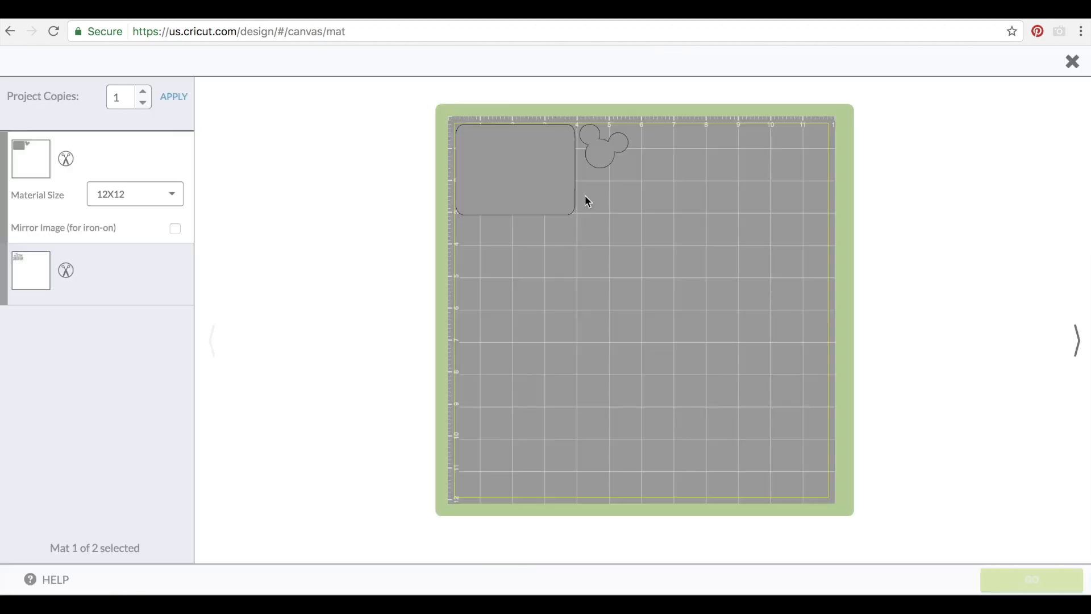
On the single mat, place Little SISTER below the rectangle and Mickey beside SISTER, then close the preview
{"action": "left_click_drag", "start_coordinate": [720, 153], "coordinate": [807, 148]}
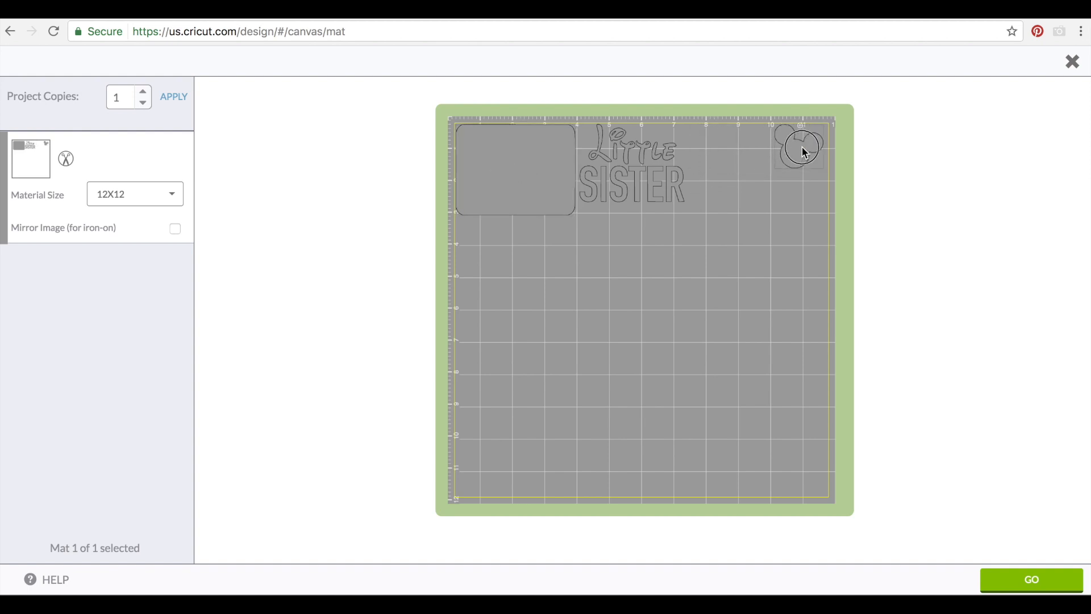
{"action": "left_click_drag", "start_coordinate": [803, 147], "coordinate": [479, 472]}
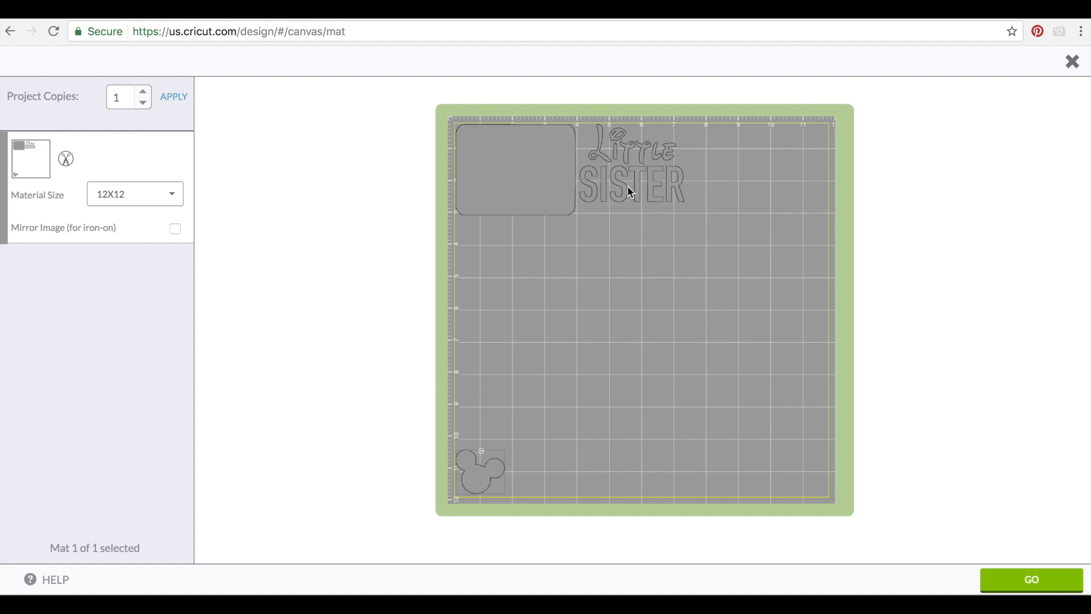
{"action": "left_click_drag", "start_coordinate": [649, 178], "coordinate": [540, 291]}
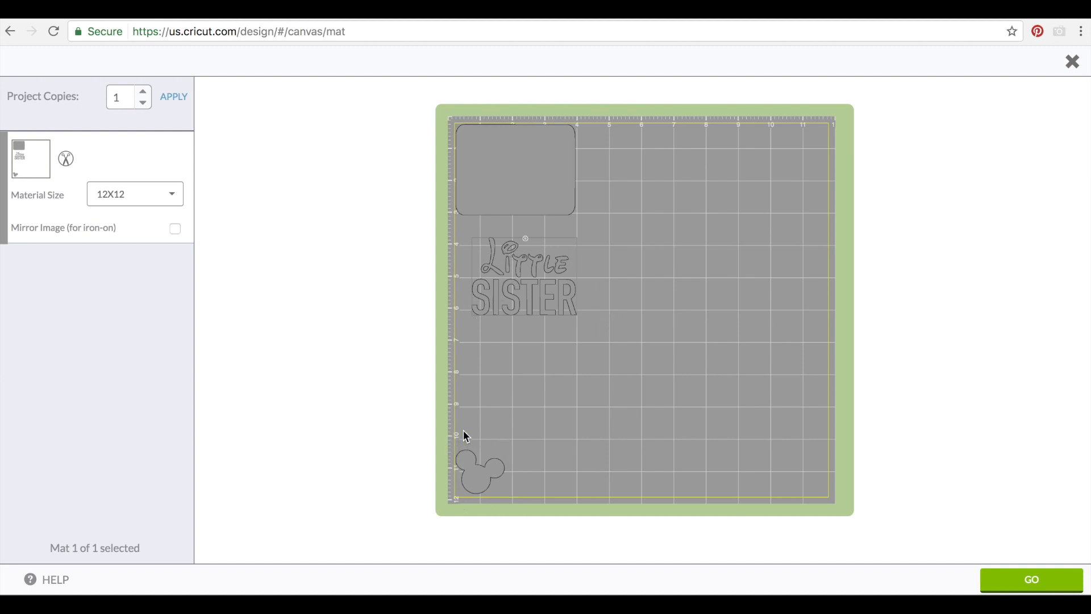
{"action": "left_click_drag", "start_coordinate": [494, 458], "coordinate": [608, 305]}
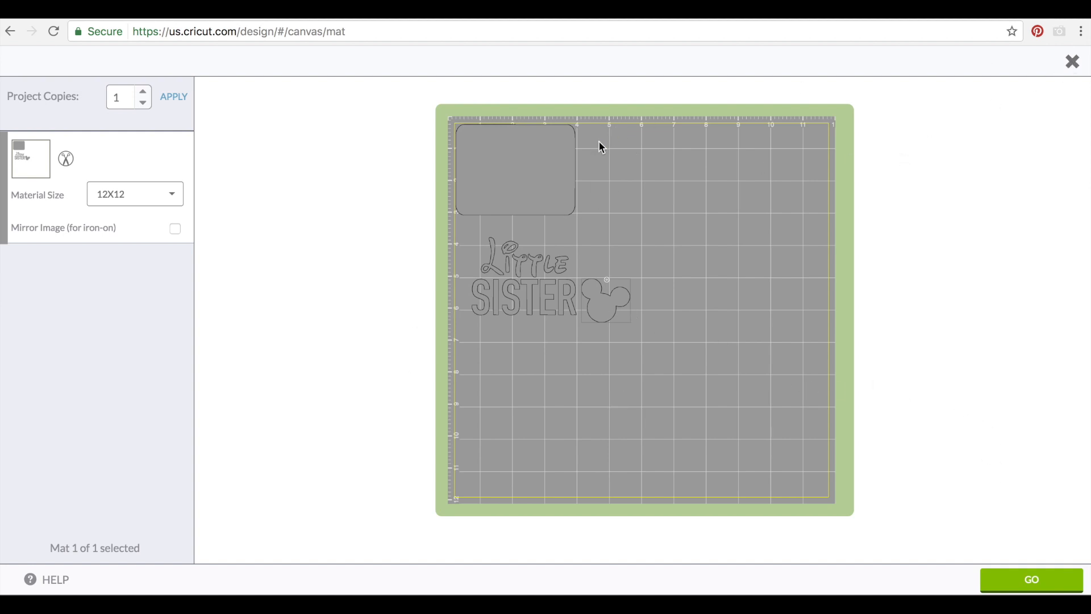
{"action": "left_click", "coordinate": [1076, 62]}
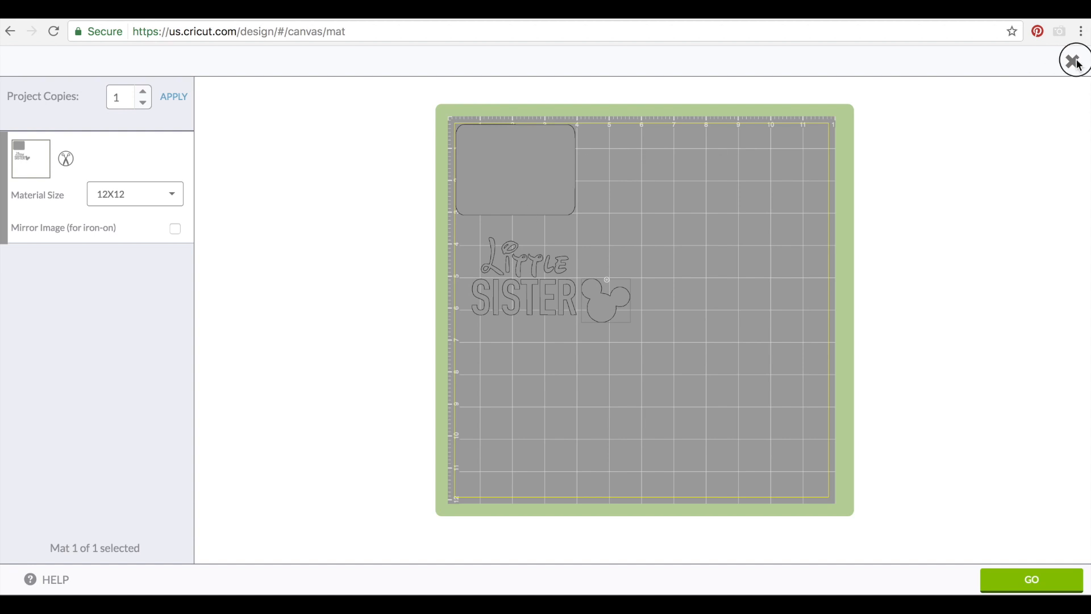